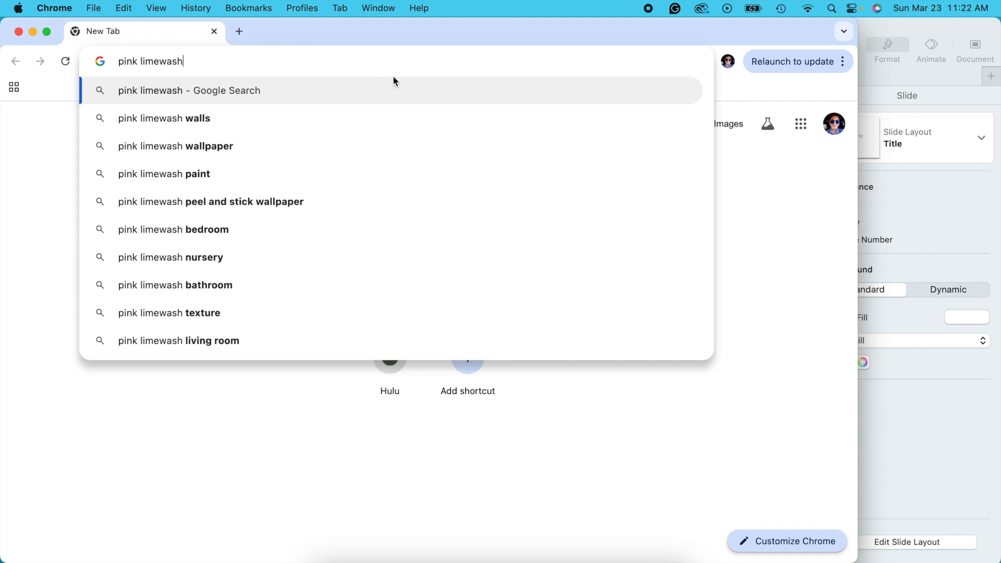
Step: Search Google Images for "pink limewash" and browse the results for a wall texture
{"action": "key", "text": "Return"}
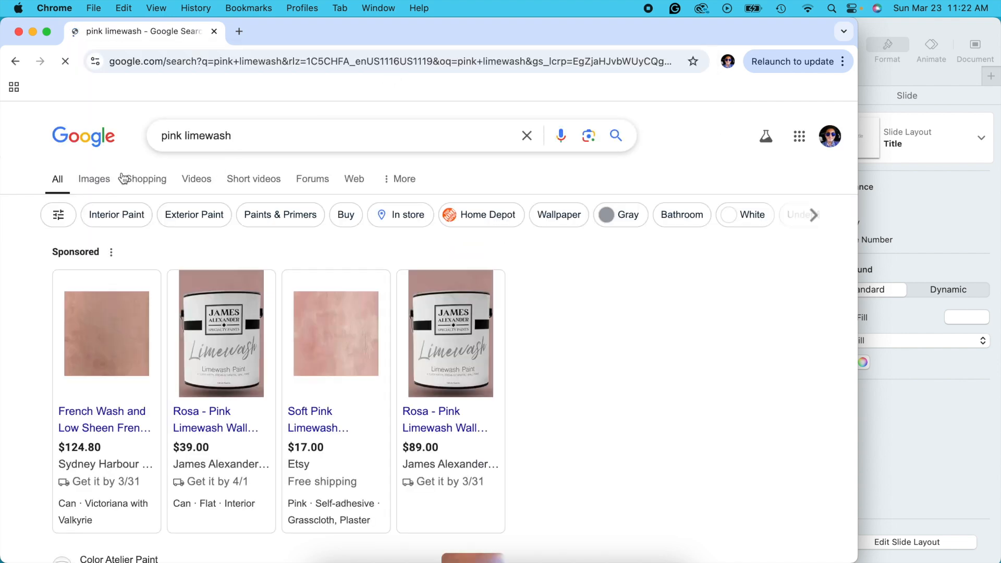
{"action": "left_click", "coordinate": [103, 181]}
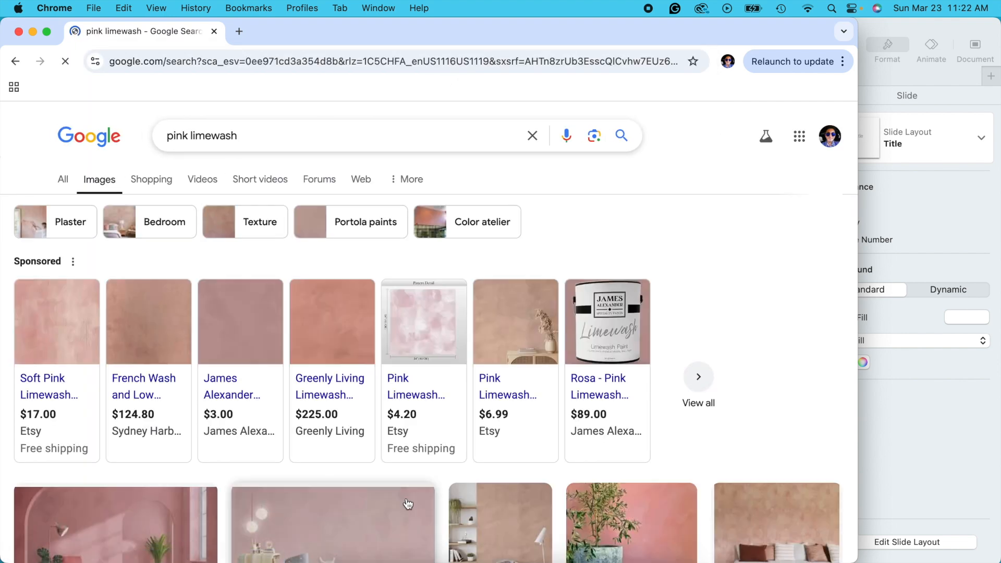
{"action": "scroll", "coordinate": [408, 503], "scroll_direction": "down", "scroll_amount": 2}
{"action": "scroll", "coordinate": [408, 503], "scroll_direction": "down", "scroll_amount": 8}
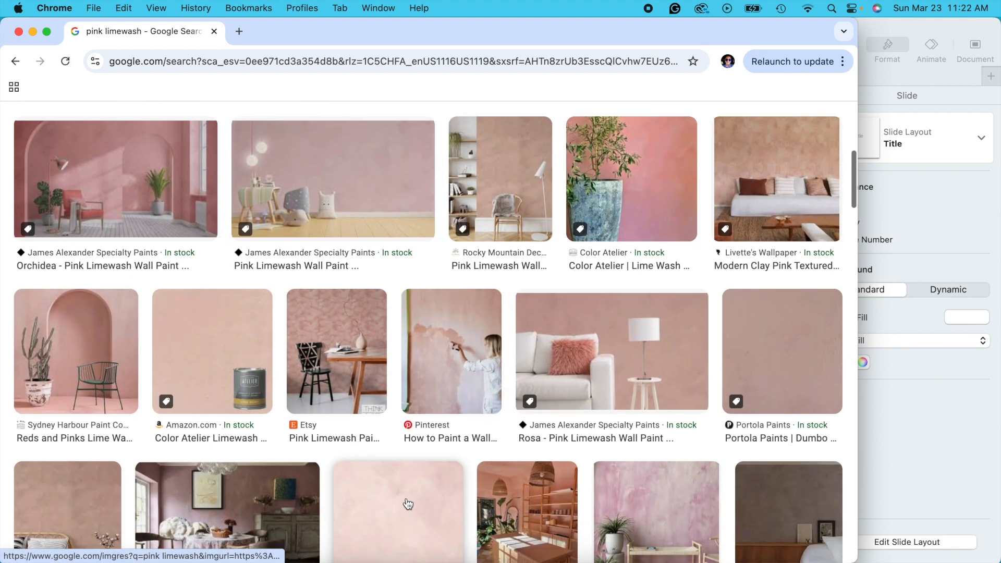
{"action": "scroll", "coordinate": [409, 504], "scroll_direction": "down", "scroll_amount": 5}
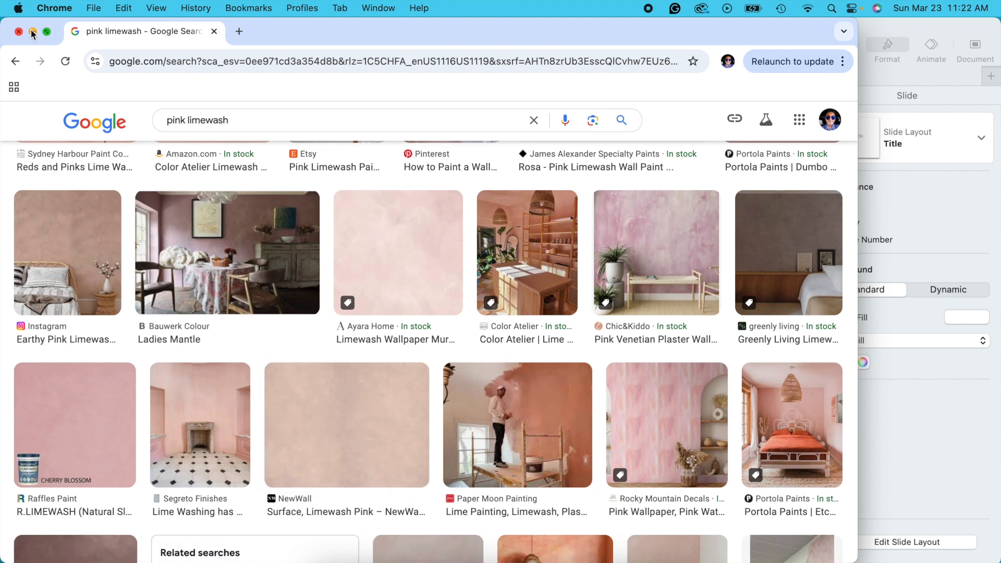
{"action": "left_click", "coordinate": [33, 32]}
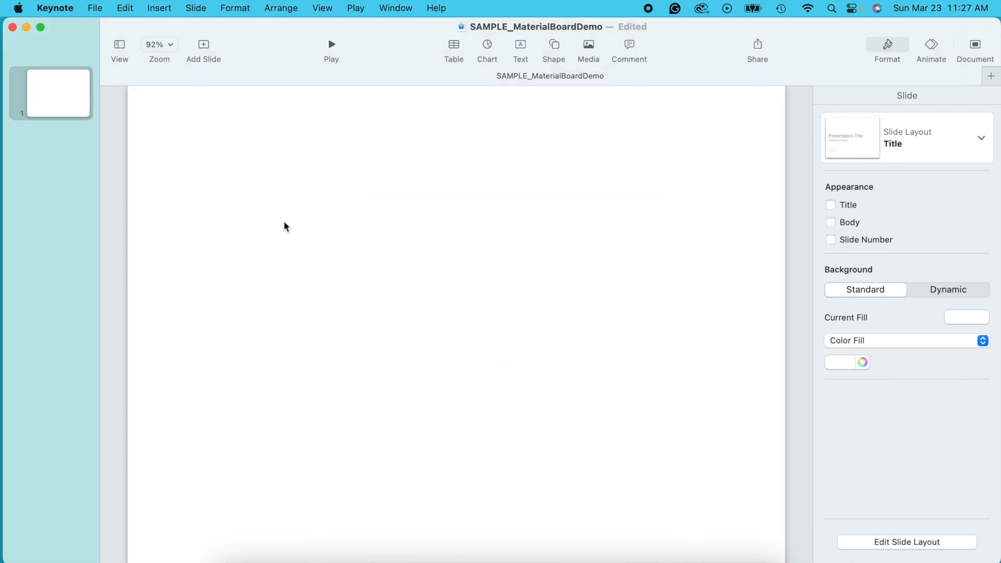
Step: Paste the pink limewash texture into the Keynote slide as the wall area covering its upper part
{"action": "key", "text": "super+v"}
{"action": "left_click", "coordinate": [334, 500]}
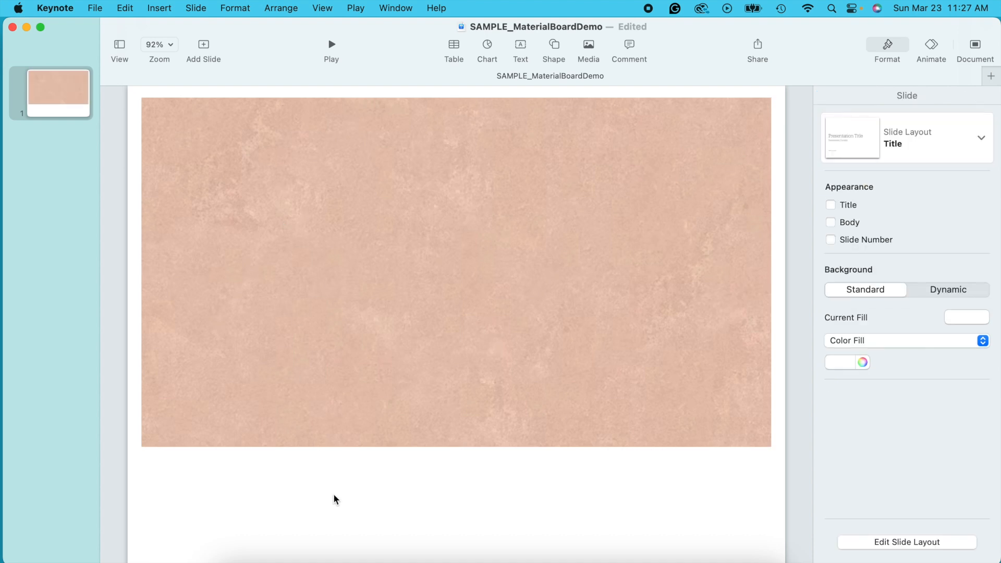
{"action": "scroll", "coordinate": [398, 424], "scroll_direction": "down", "scroll_amount": 3}
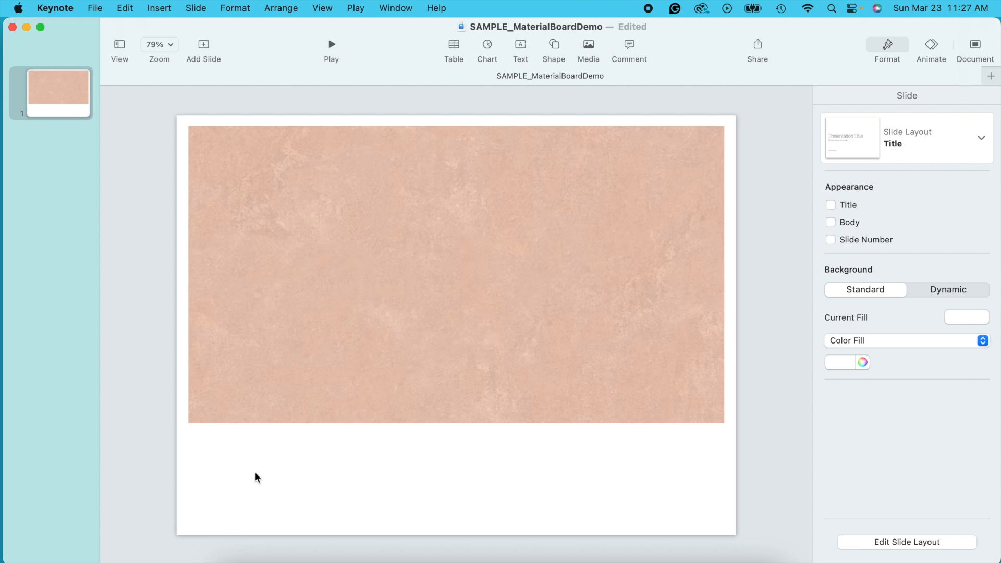
Step: Switch to Chrome and browse Google Images for "hardwood flooring" to find a floor texture
{"action": "left_click", "coordinate": [334, 560]}
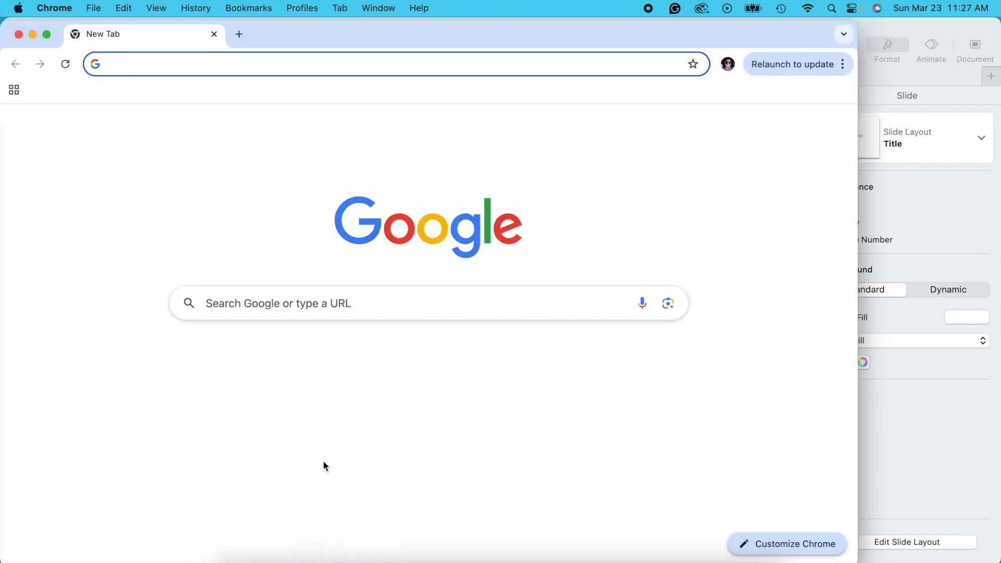
{"action": "type", "text": "hardwood floori"}
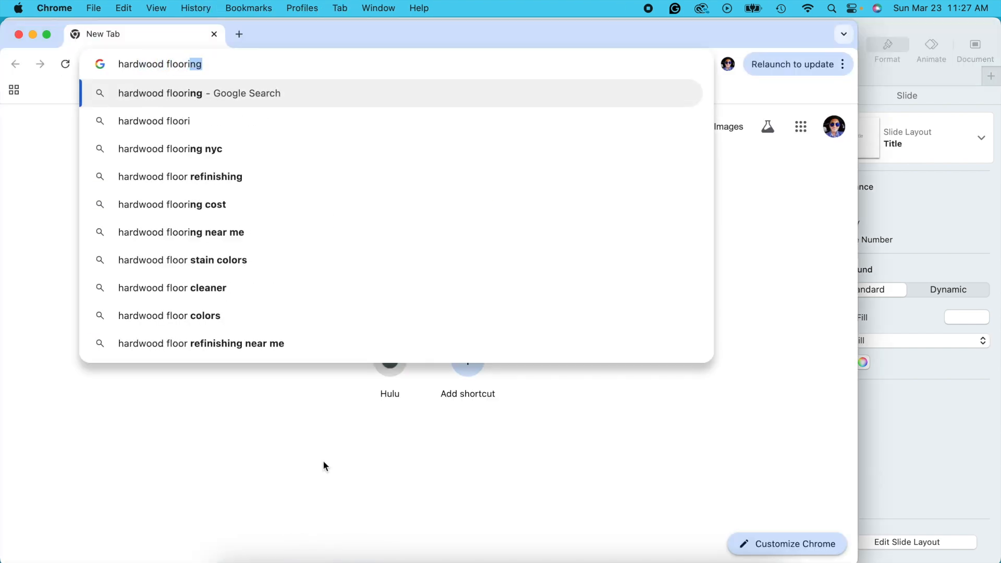
{"action": "key", "text": "Return"}
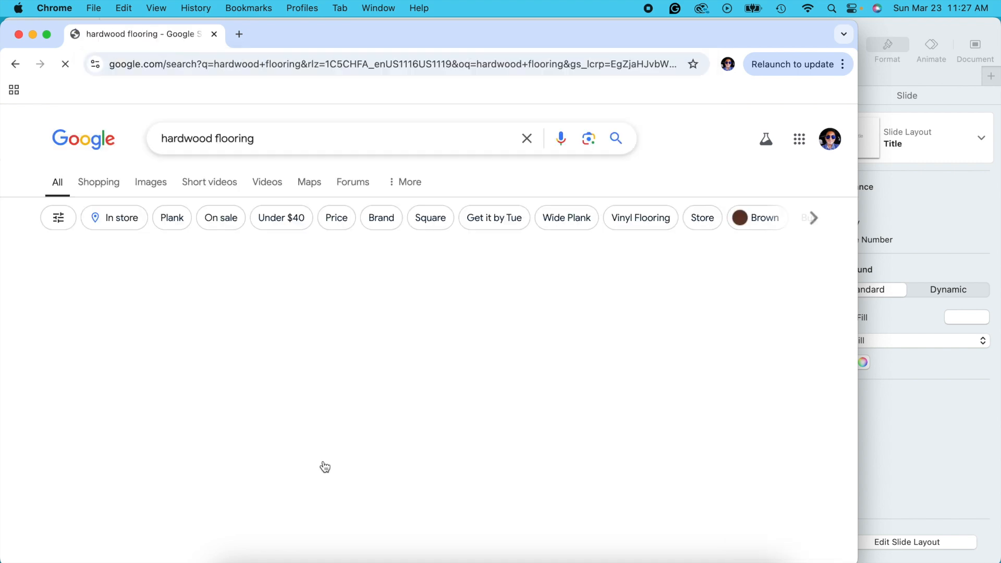
{"action": "left_click", "coordinate": [152, 182]}
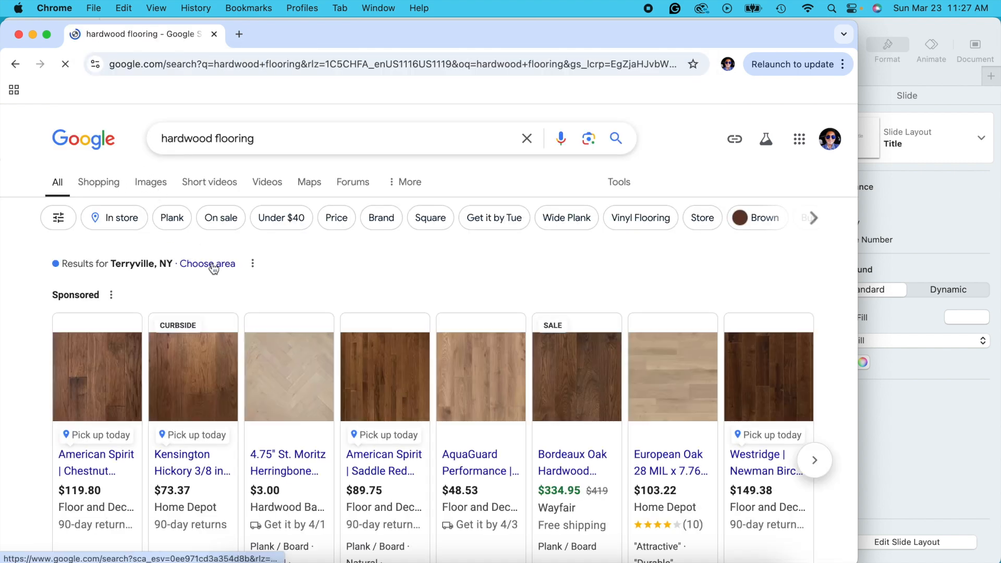
{"action": "scroll", "coordinate": [323, 429], "scroll_direction": "down", "scroll_amount": 3}
{"action": "scroll", "coordinate": [323, 428], "scroll_direction": "down", "scroll_amount": 3}
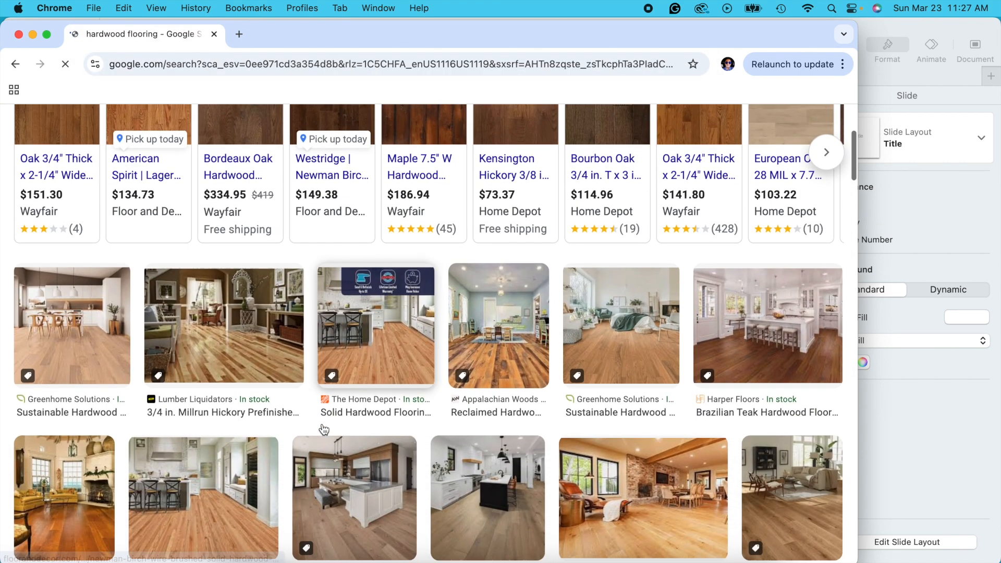
{"action": "left_click", "coordinate": [19, 35]}
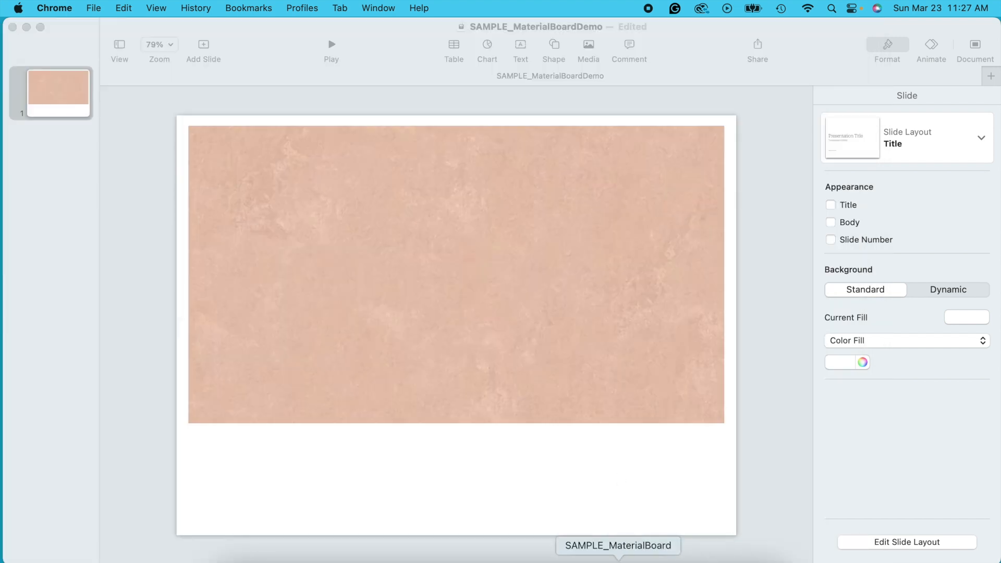
Step: Paste the hardwood texture into the Keynote slide as a floor strip beneath the pink limewash wall
{"action": "left_click", "coordinate": [243, 436]}
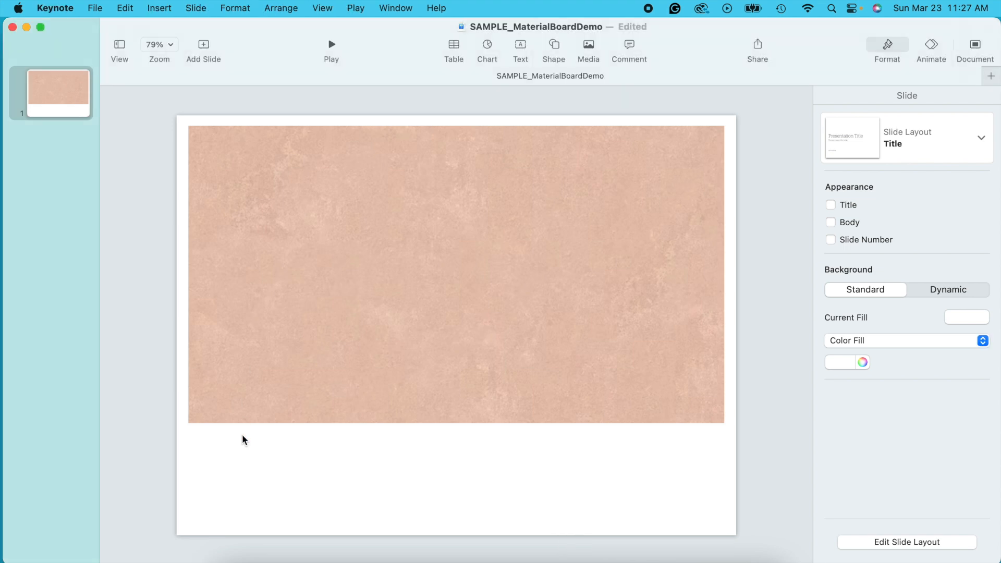
{"action": "key", "text": "super+v"}
{"action": "left_click", "coordinate": [250, 543]}
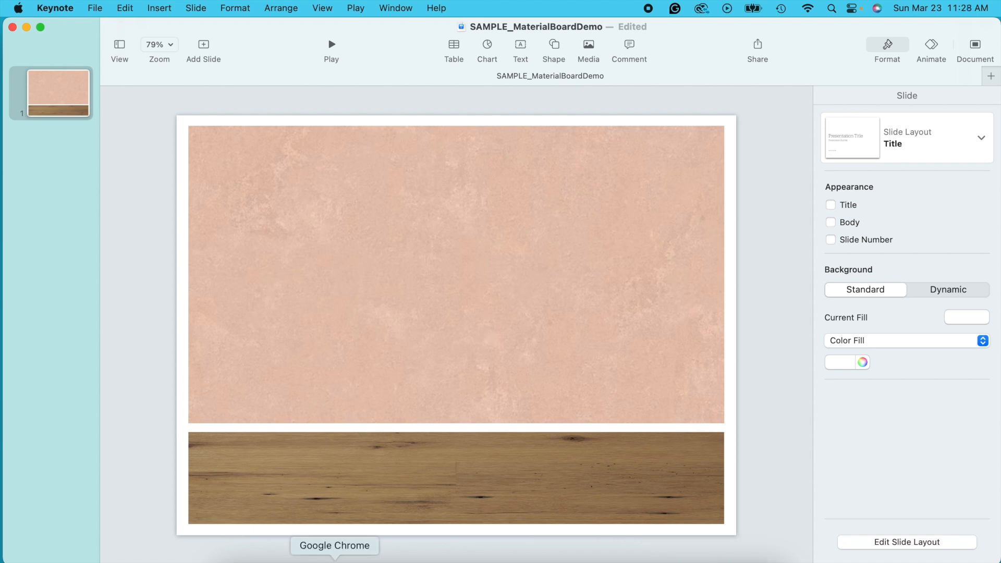
Step: Switch to Chrome and go to the liveauctioneers.com website to source a furniture piece
{"action": "left_click", "coordinate": [334, 559]}
{"action": "type", "text": "live"}
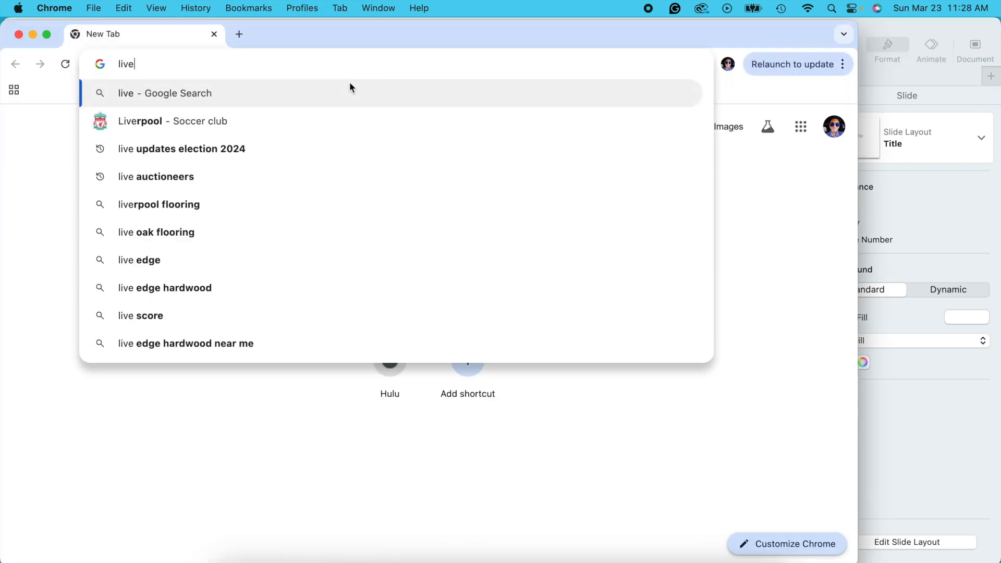
{"action": "type", "text": " auct"}
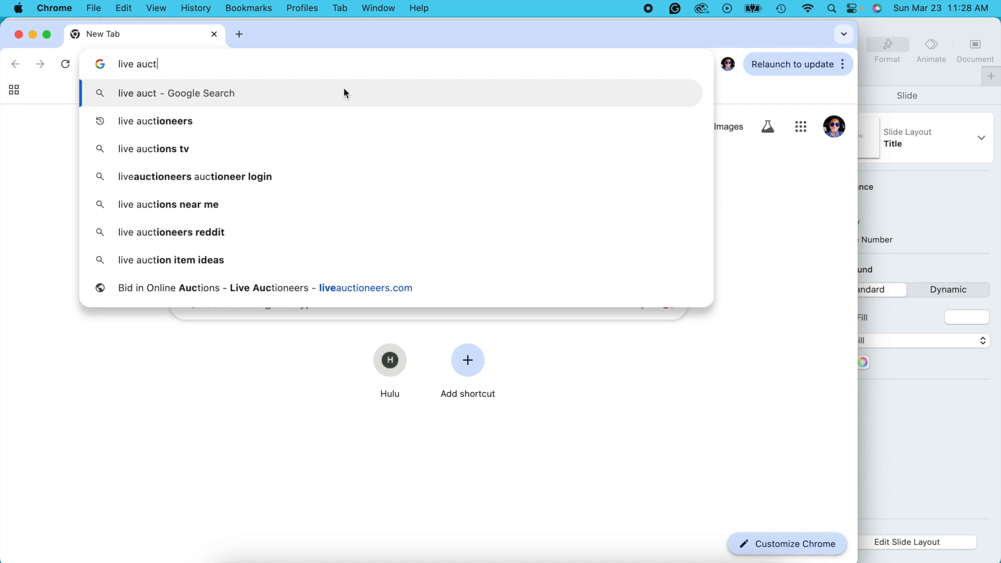
{"action": "type", "text": "io"}
{"action": "left_click", "coordinate": [319, 284]}
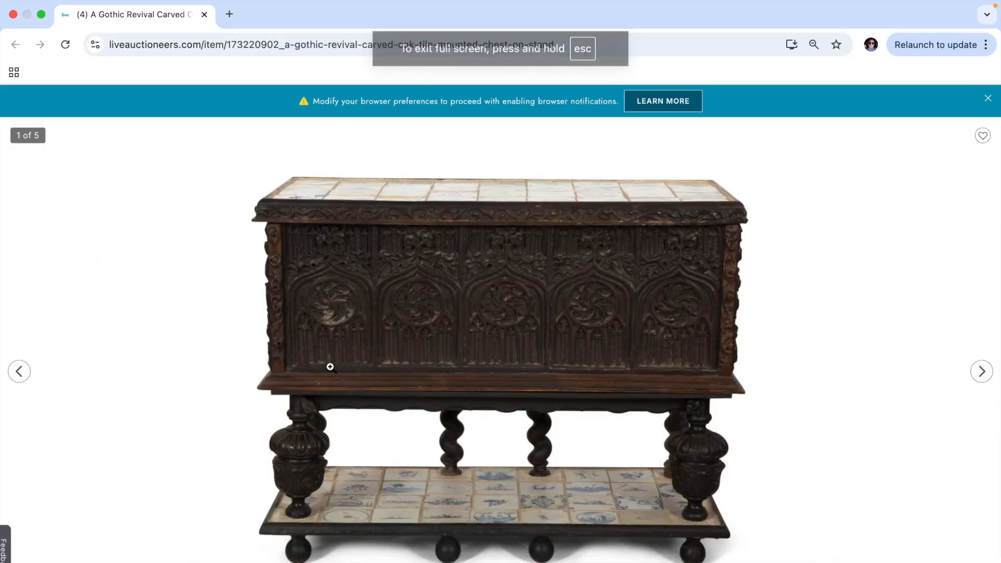
{"action": "left_click", "coordinate": [42, 28]}
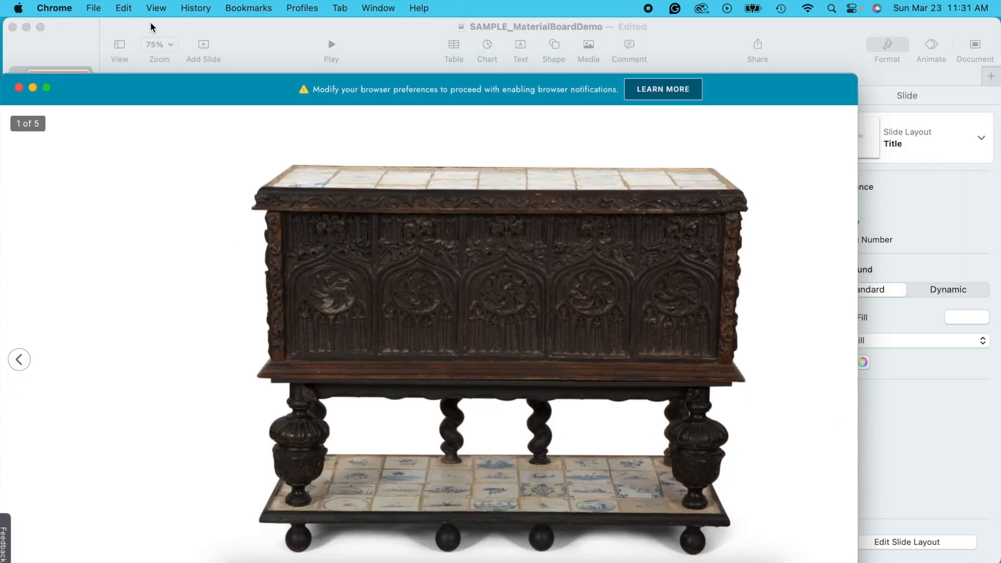
{"action": "left_click", "coordinate": [408, 29]}
{"action": "left_click", "coordinate": [40, 27]}
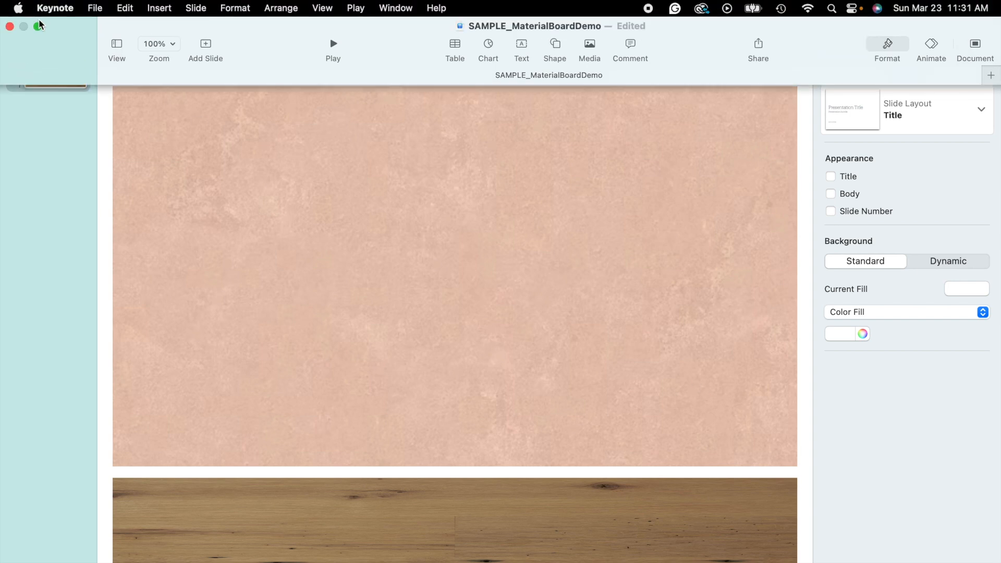
{"action": "left_click", "coordinate": [39, 26]}
{"action": "left_click", "coordinate": [334, 556]}
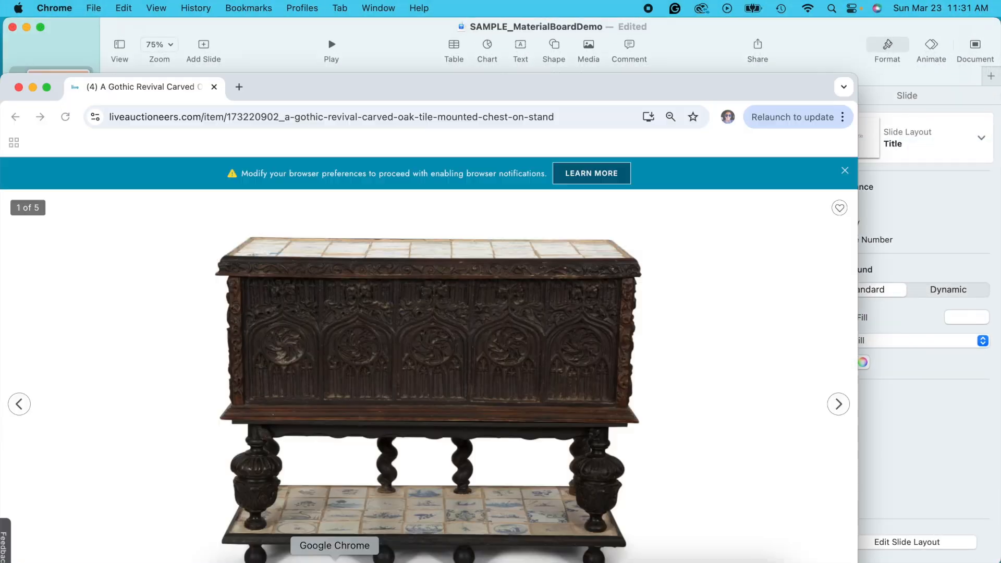
{"action": "left_click", "coordinate": [47, 87]}
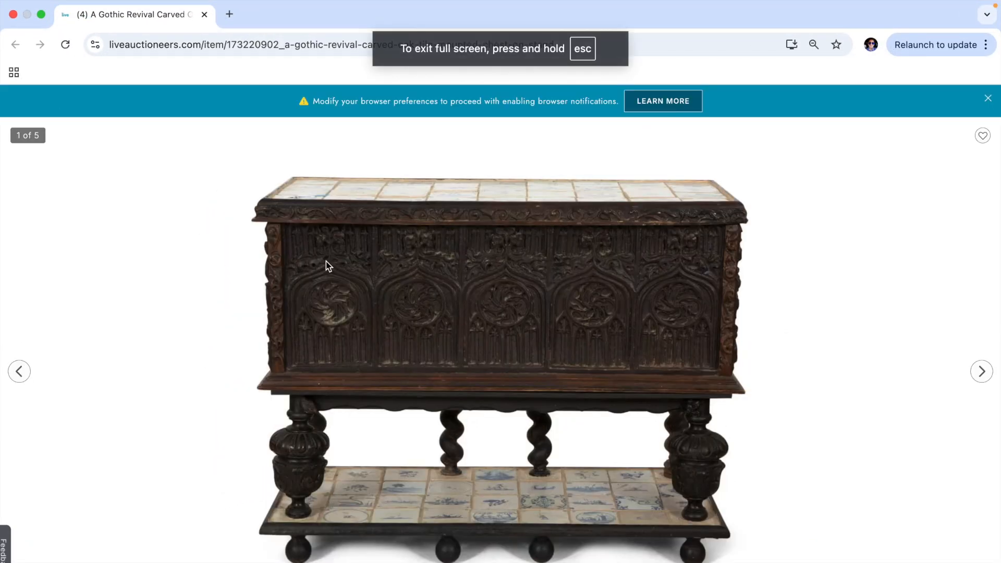
Step: Open the image of the Gothic Revival carved oak tile-mounted chest in its own browser tab
{"action": "right_click", "coordinate": [328, 266]}
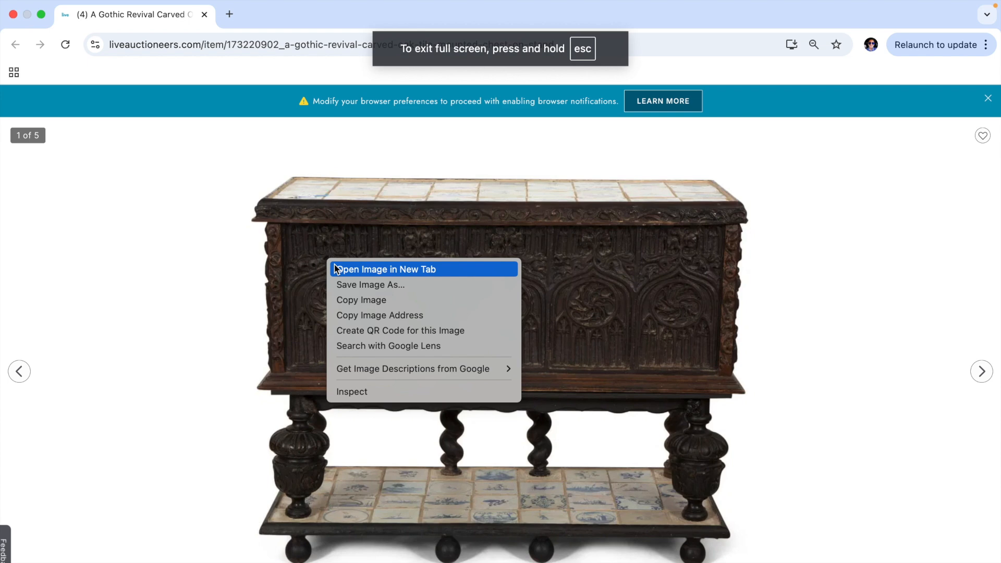
{"action": "left_click", "coordinate": [334, 269]}
{"action": "left_click", "coordinate": [360, 14]}
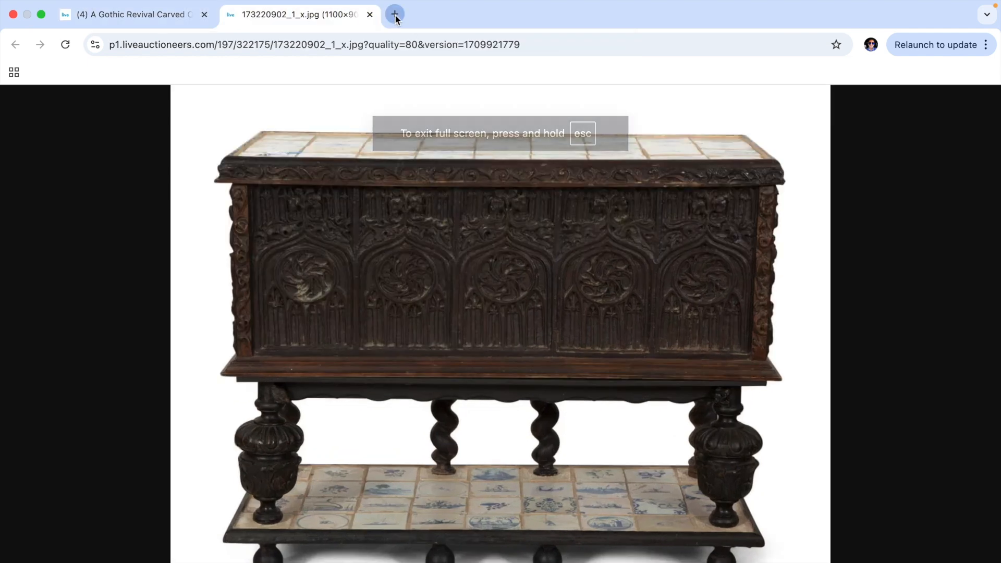
Step: Open the remove.bg website in another new browser tab
{"action": "left_click", "coordinate": [395, 14]}
{"action": "type", "text": "remov"}
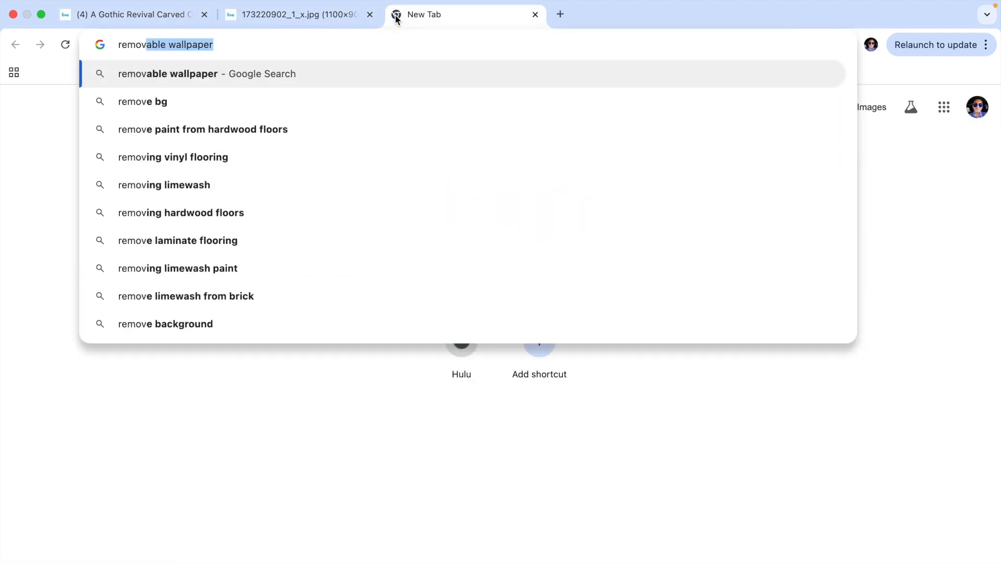
{"action": "type", "text": "e.bg"}
{"action": "key", "text": "Return"}
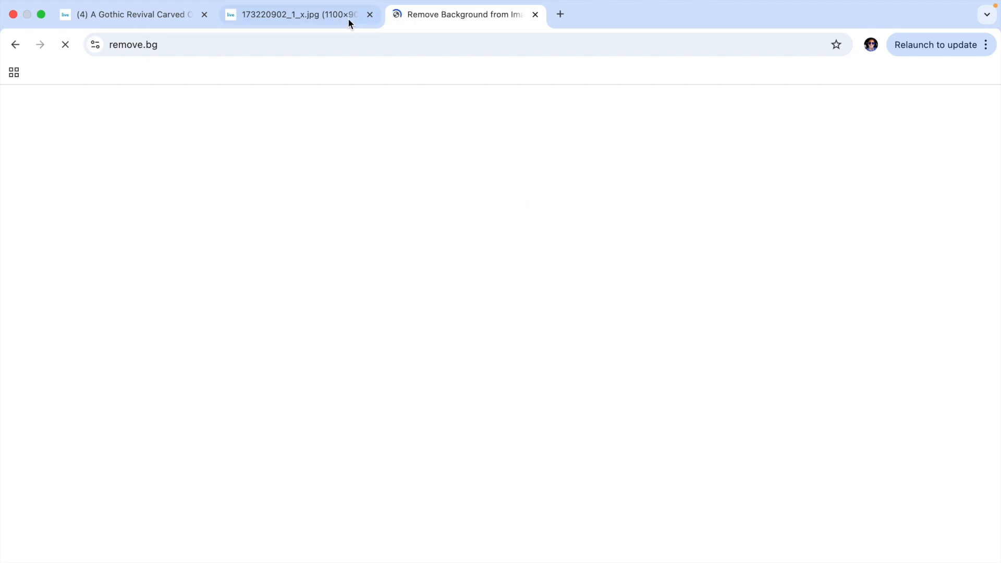
Step: Copy the chest image and paste it into remove.bg to remove its background
{"action": "left_click", "coordinate": [332, 16]}
{"action": "right_click", "coordinate": [392, 371]}
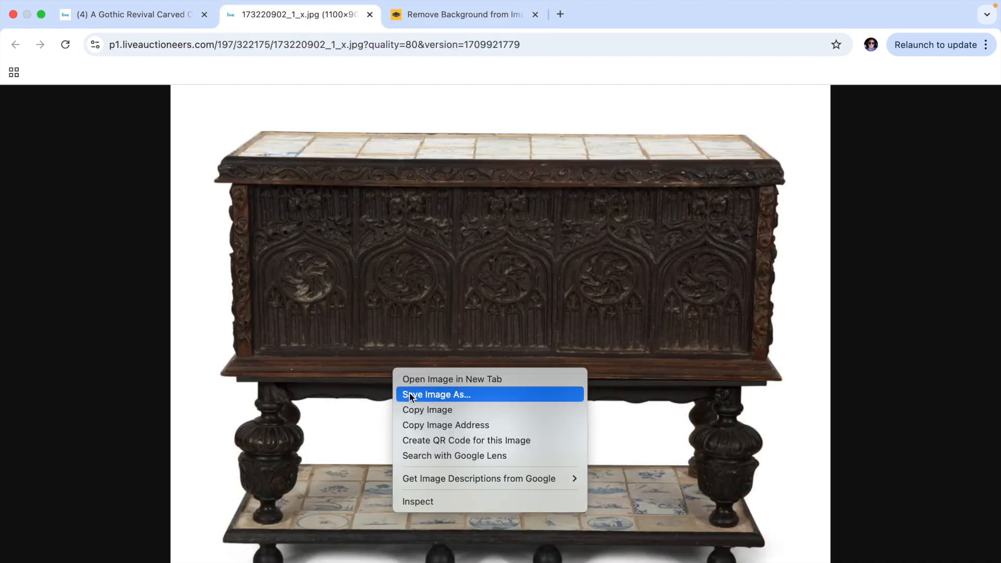
{"action": "left_click", "coordinate": [411, 407]}
{"action": "left_click", "coordinate": [465, 15]}
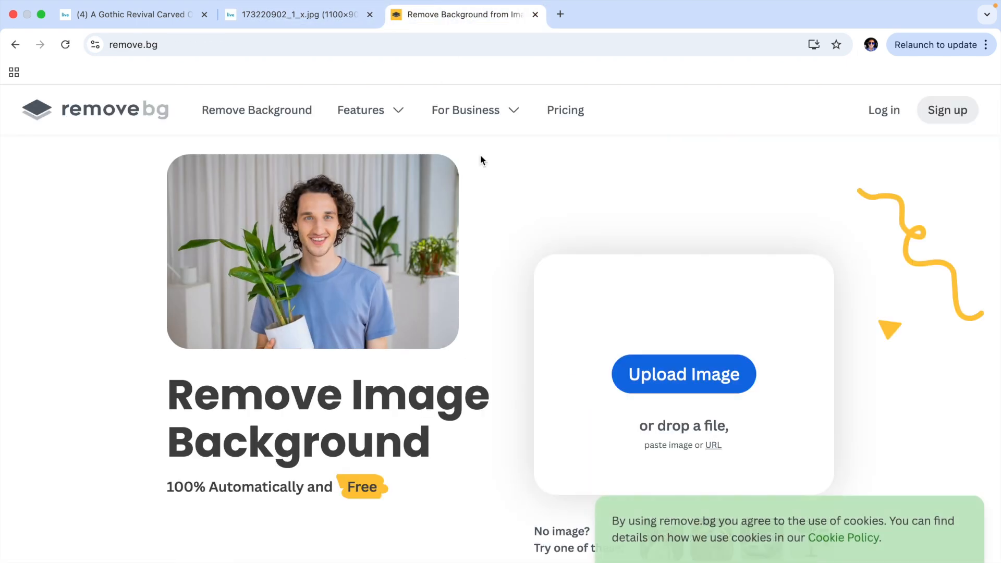
{"action": "key", "text": "super+v"}
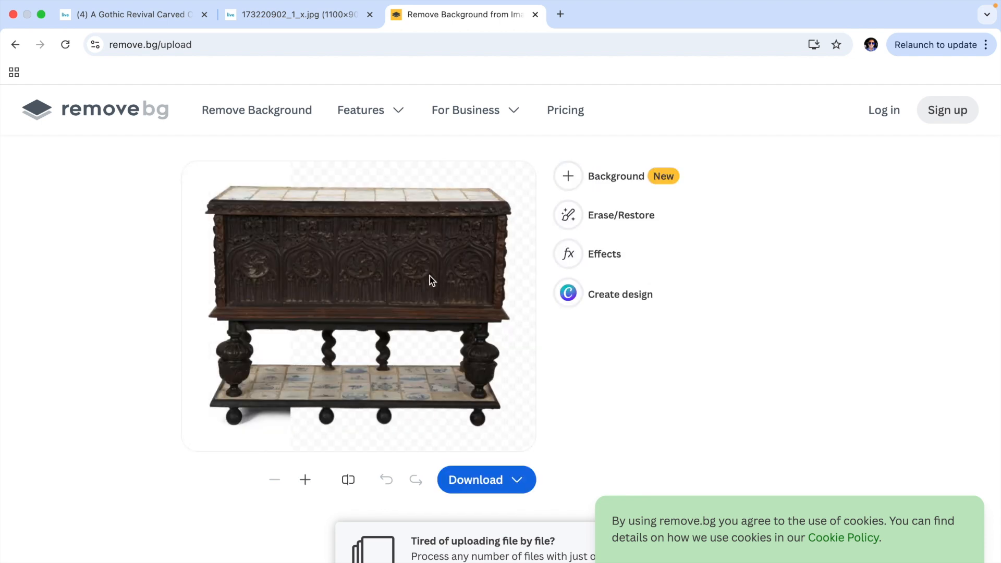
Step: Copy the background-free chest image from remove.bg and paste it onto the material board slide in Keynote
{"action": "right_click", "coordinate": [430, 276]}
{"action": "left_click", "coordinate": [443, 299]}
{"action": "mouse_move", "coordinate": [0, 2]}
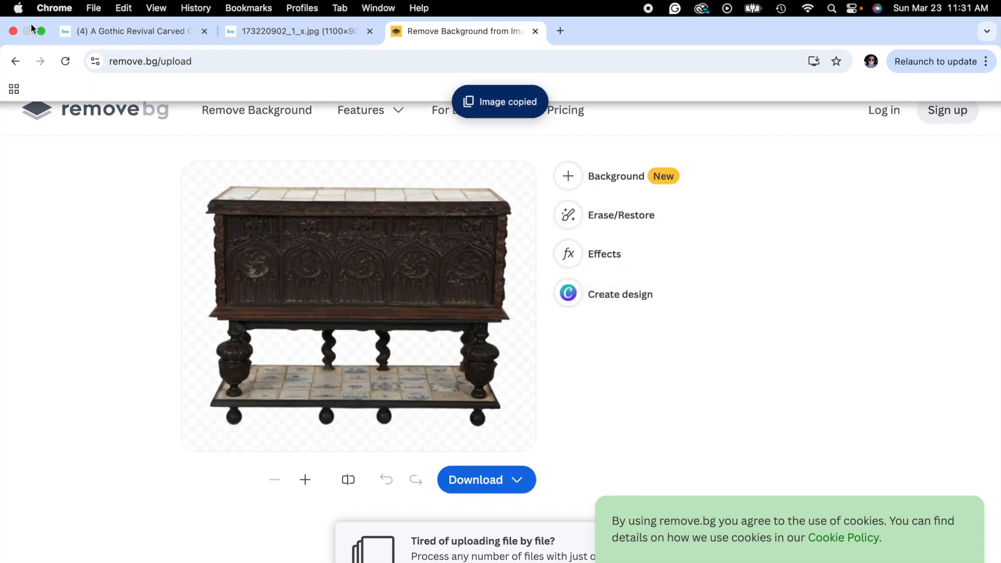
{"action": "left_click", "coordinate": [42, 28]}
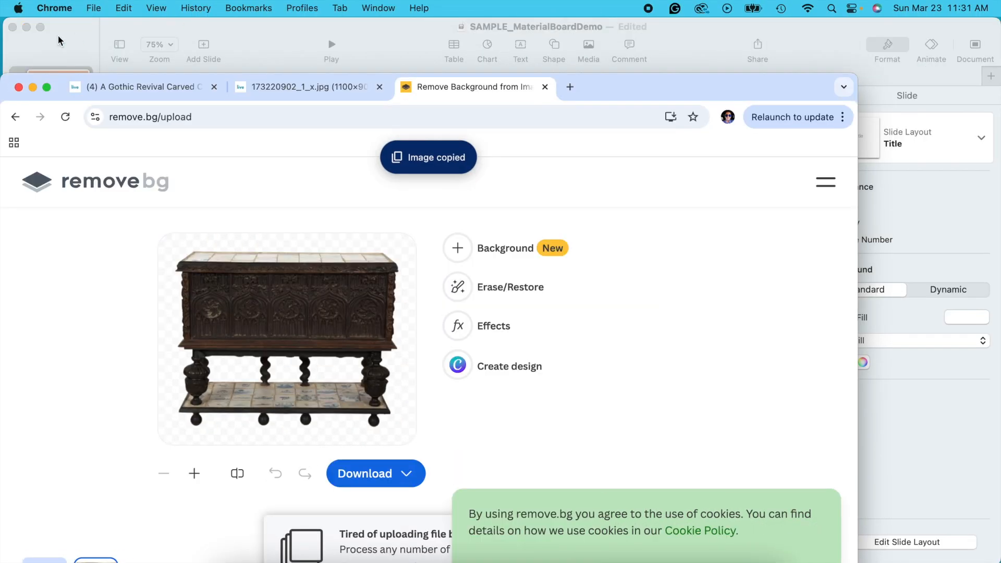
{"action": "left_click", "coordinate": [41, 28]}
{"action": "left_click", "coordinate": [42, 28]}
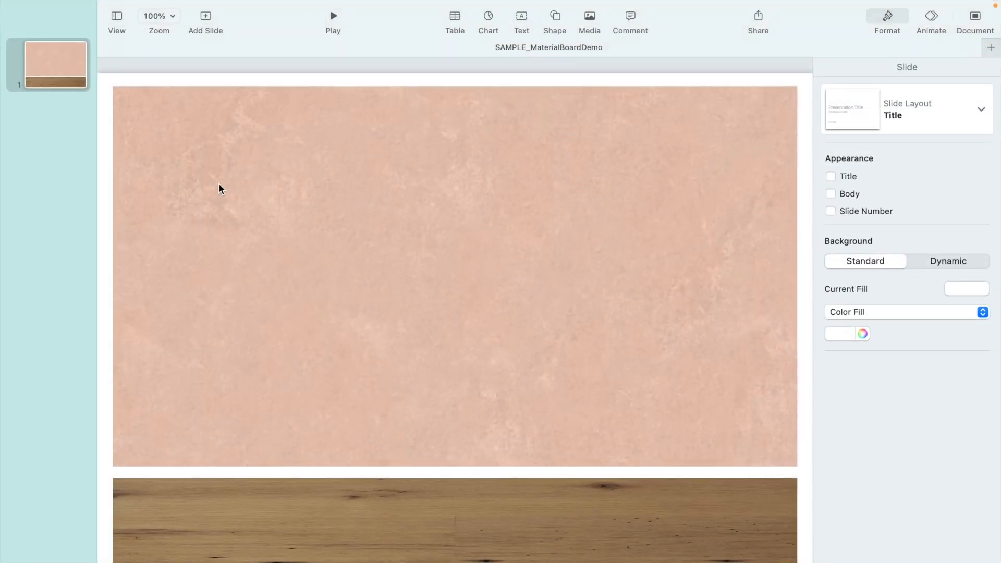
{"action": "key", "text": "super+v"}
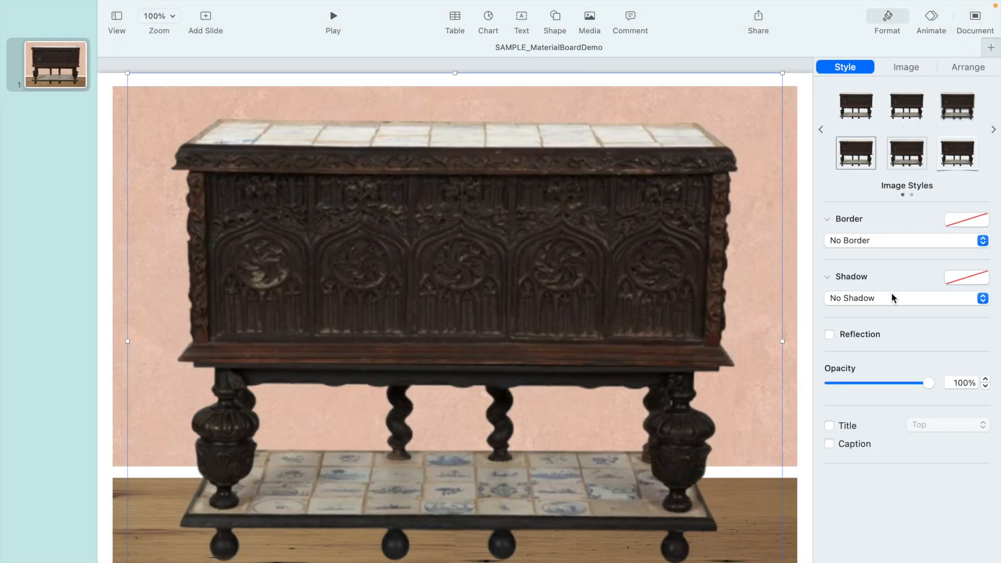
Step: Add a drop shadow to the chest image, and shrink and place it on the wood floor at the slide's lower right
{"action": "left_click", "coordinate": [891, 295]}
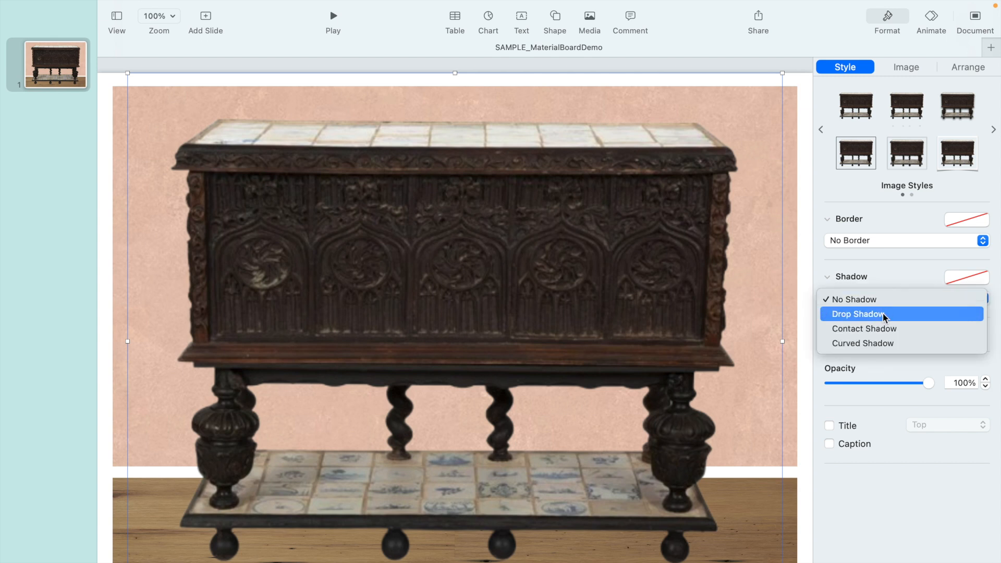
{"action": "left_click", "coordinate": [883, 313]}
{"action": "left_click_drag", "start_coordinate": [455, 73], "coordinate": [449, 413]}
{"action": "left_click_drag", "start_coordinate": [445, 448], "coordinate": [636, 382]}
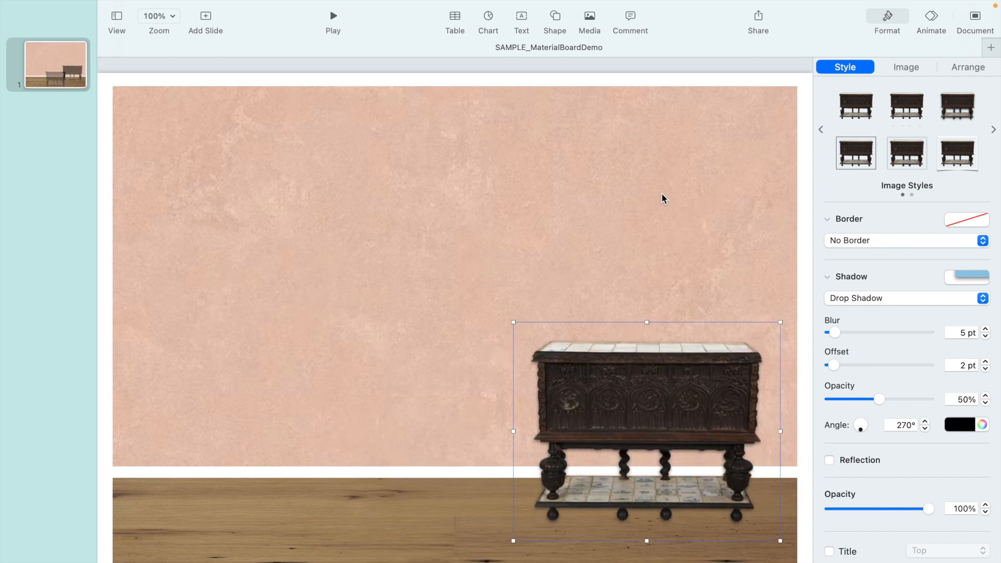
Step: Remove the chest from the slide and switch to the striped headboard image in Chrome
{"action": "left_click", "coordinate": [643, 98]}
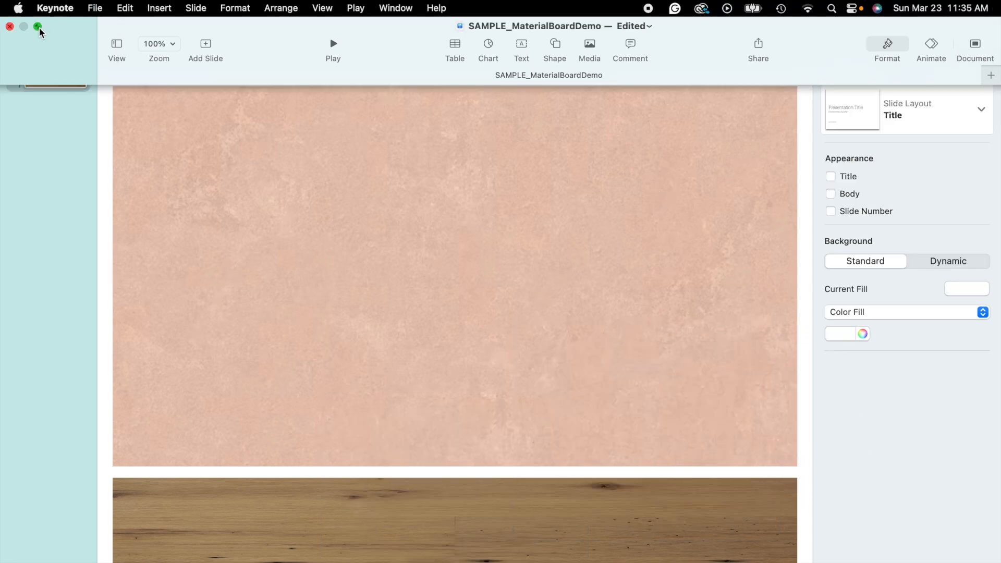
{"action": "left_click", "coordinate": [38, 26]}
{"action": "left_click", "coordinate": [314, 553]}
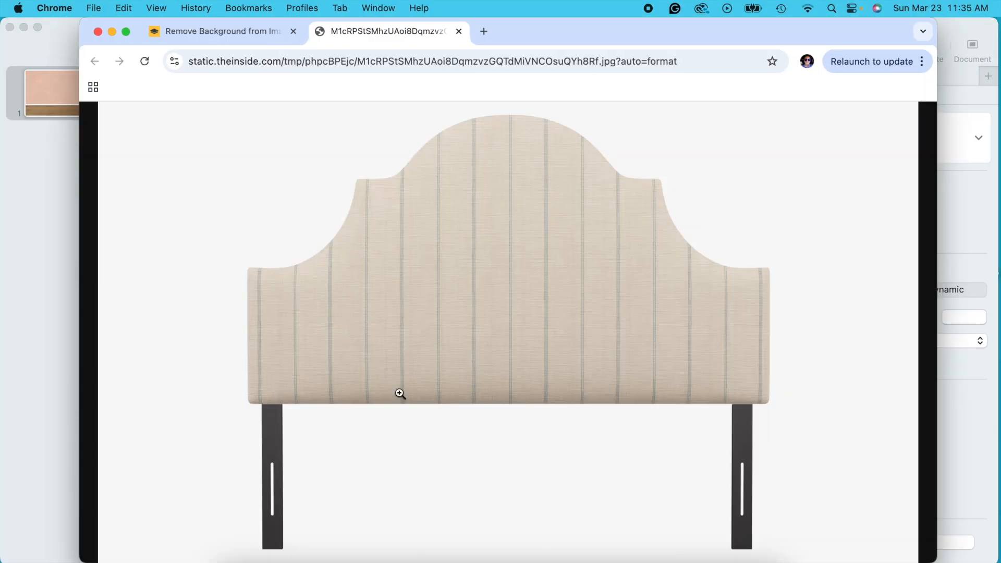
Step: Copy the striped headboard image and paste it into remove.bg to remove its background
{"action": "right_click", "coordinate": [400, 393]}
{"action": "left_click", "coordinate": [415, 434]}
{"action": "left_click", "coordinate": [225, 34]}
{"action": "key", "text": "super+v"}
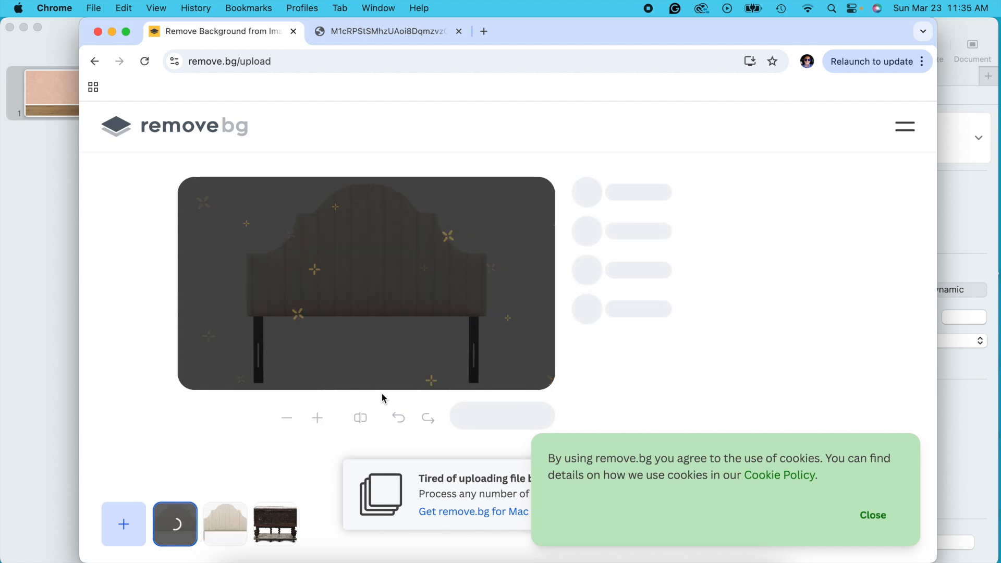
Step: Copy the background-free headboard from remove.bg and paste it onto the material board slide in Keynote
{"action": "right_click", "coordinate": [379, 354]}
{"action": "left_click", "coordinate": [389, 380]}
{"action": "left_click", "coordinate": [58, 321]}
{"action": "left_click", "coordinate": [101, 310]}
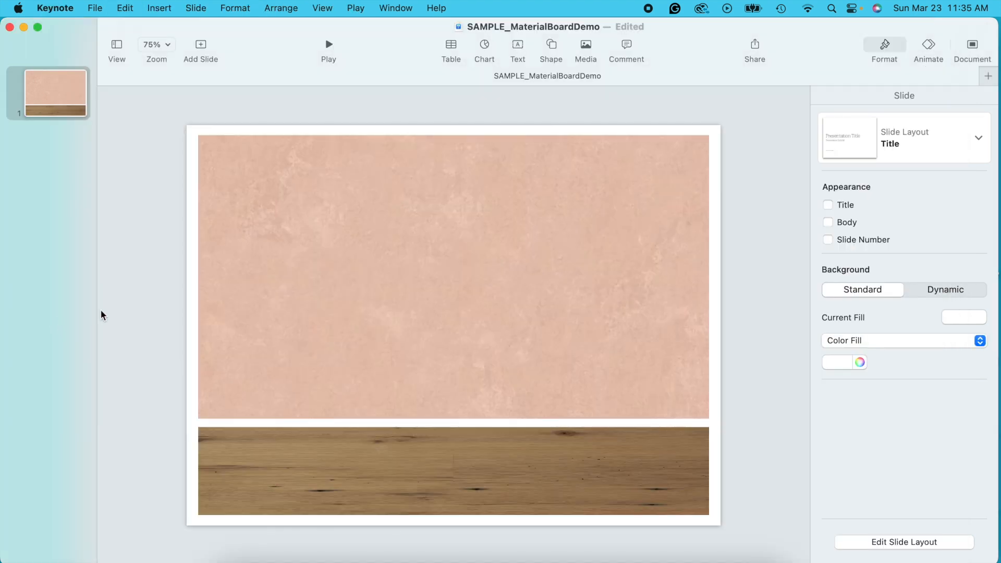
{"action": "key", "text": "super+v"}
Step: Resize the headboard, center it against the pink wall with its legs on the wood floor, and add a drop shadow
{"action": "left_click_drag", "start_coordinate": [452, 176], "coordinate": [452, 259]}
{"action": "left_click_drag", "start_coordinate": [451, 347], "coordinate": [449, 318]}
{"action": "left_click", "coordinate": [833, 327]}
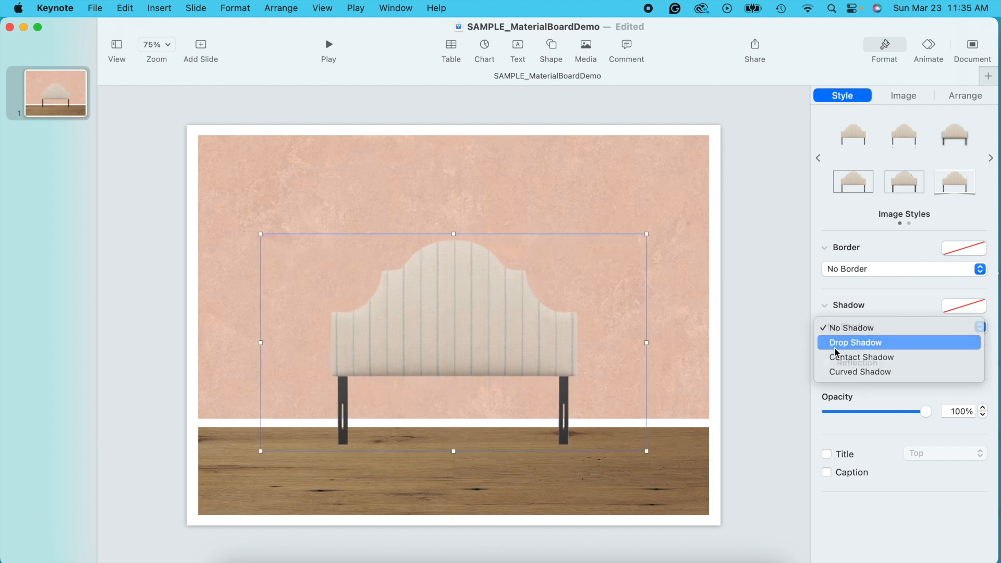
{"action": "left_click", "coordinate": [834, 347]}
{"action": "left_click_drag", "start_coordinate": [503, 327], "coordinate": [502, 322]}
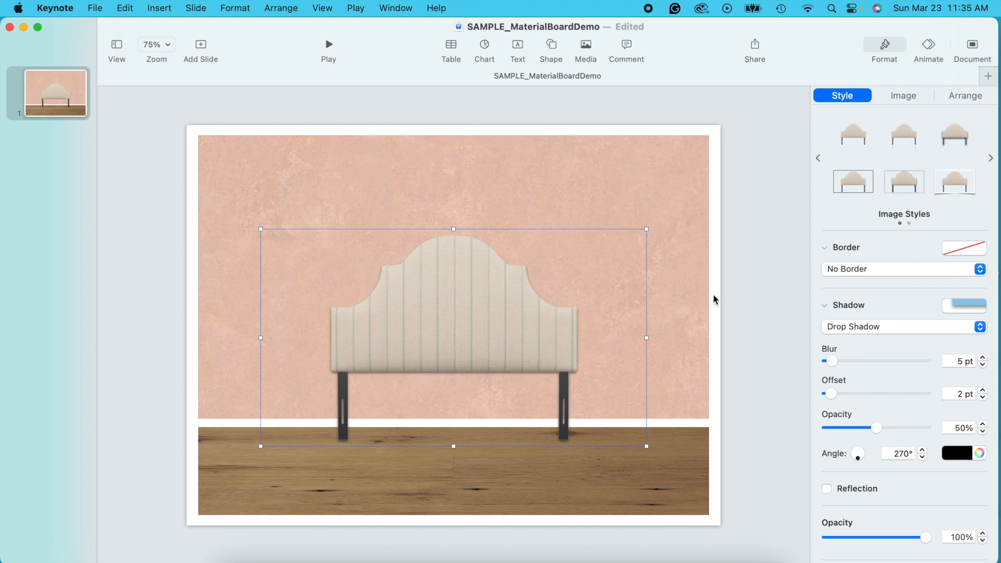
{"action": "left_click", "coordinate": [728, 297]}
Step: Switch to Chrome, search Google Images for "white bedding png" and preview a white bedding result
{"action": "left_click", "coordinate": [336, 556]}
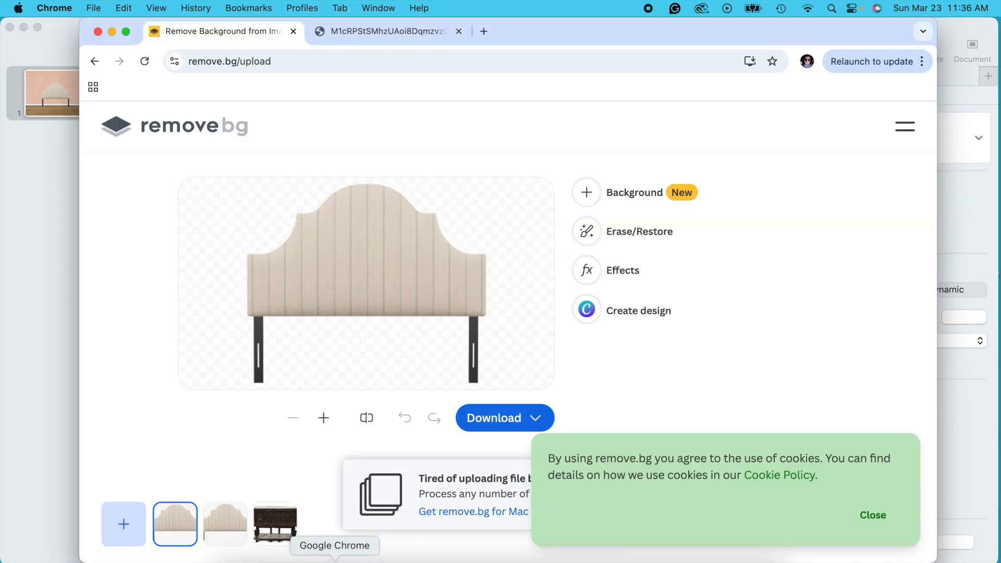
{"action": "left_click", "coordinate": [426, 30]}
{"action": "left_click", "coordinate": [393, 61]}
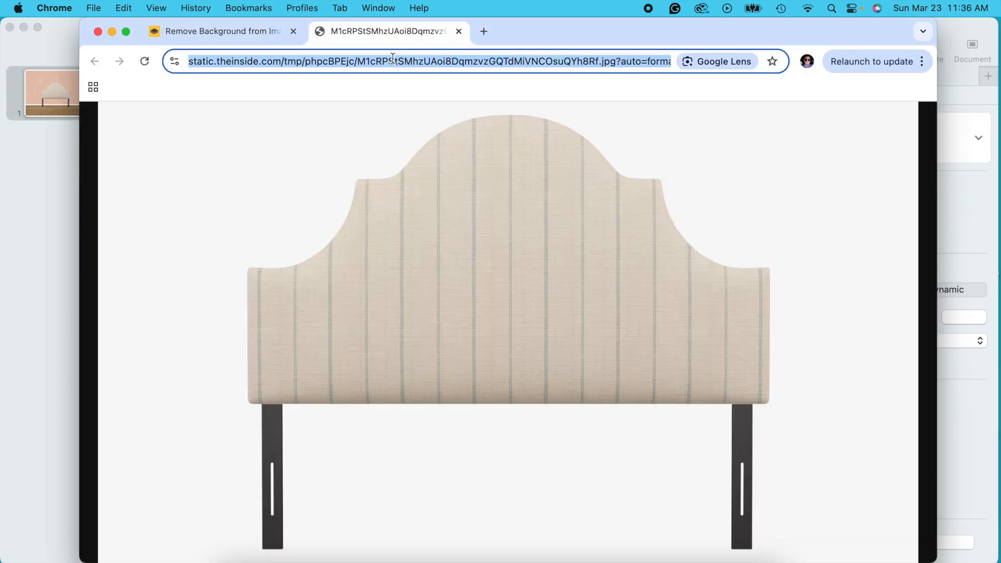
{"action": "type", "text": "white "}
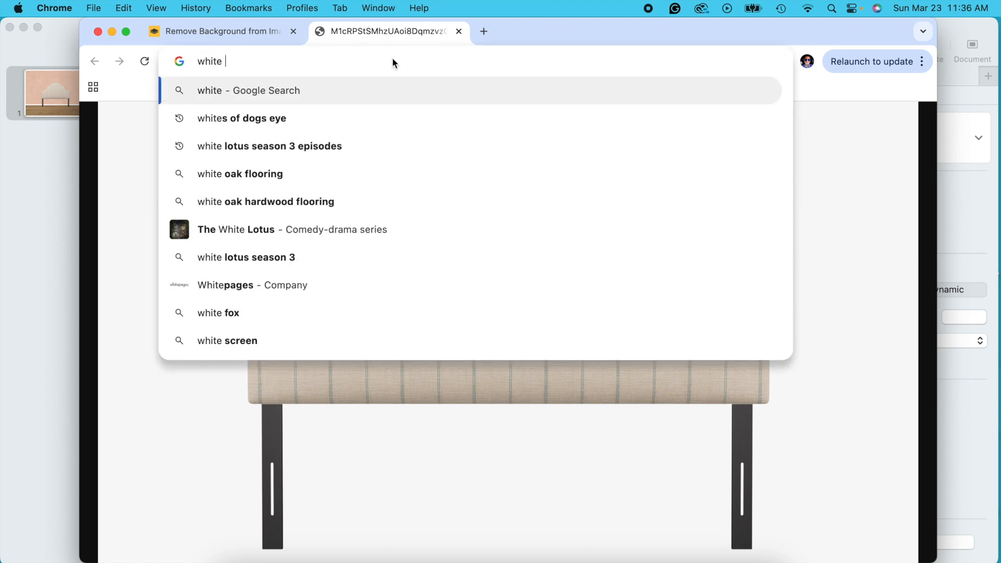
{"action": "type", "text": "bedding png"}
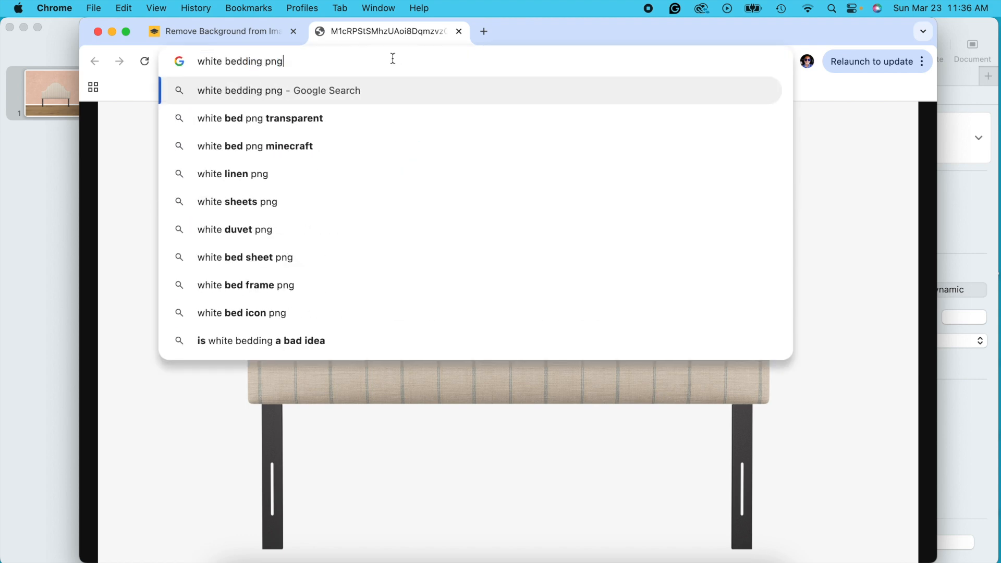
{"action": "key", "text": "Return"}
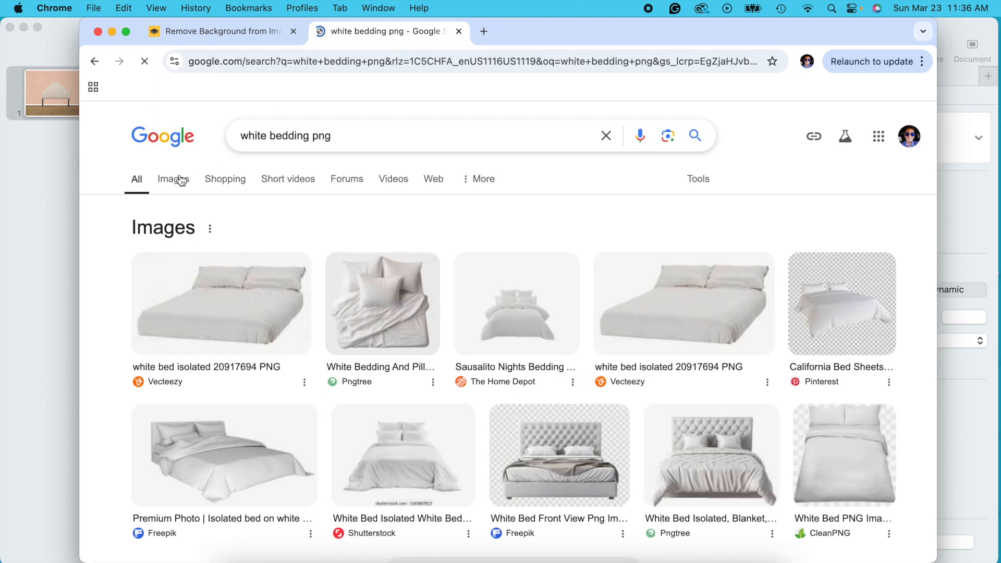
{"action": "left_click", "coordinate": [179, 177]}
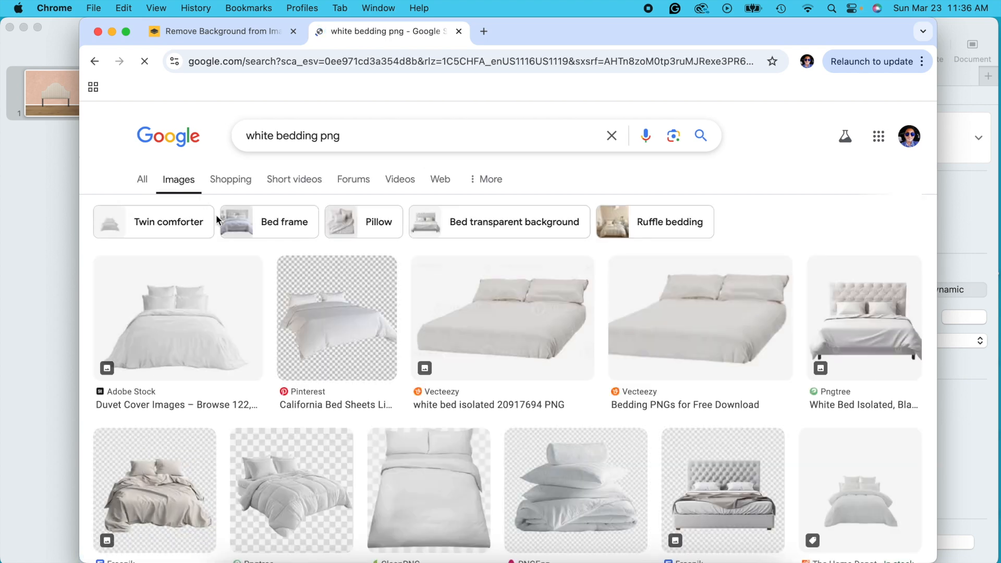
{"action": "left_click", "coordinate": [210, 310]}
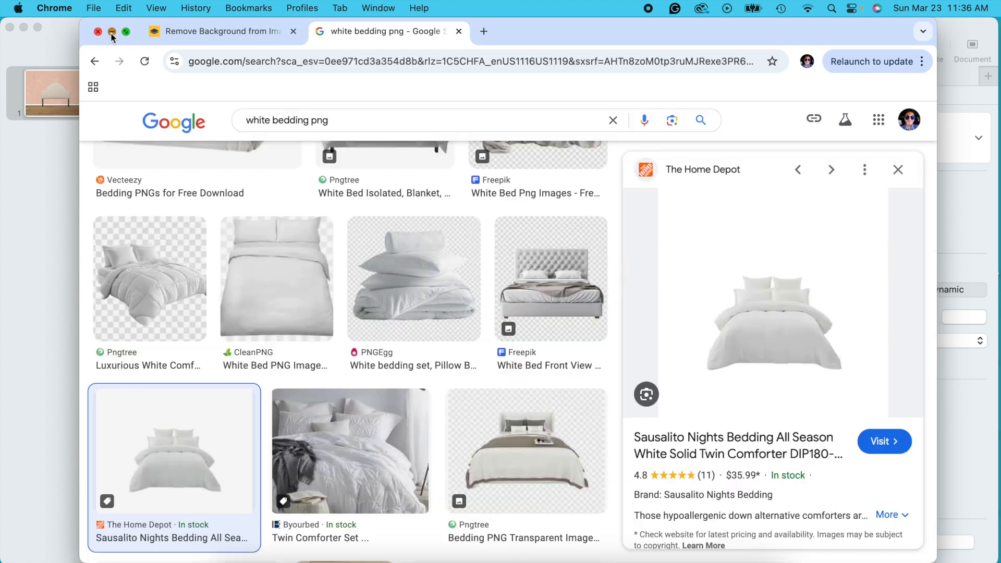
Step: Return to Keynote, paste the white bedding, and group and fit it in front of the headboard
{"action": "left_click", "coordinate": [111, 31]}
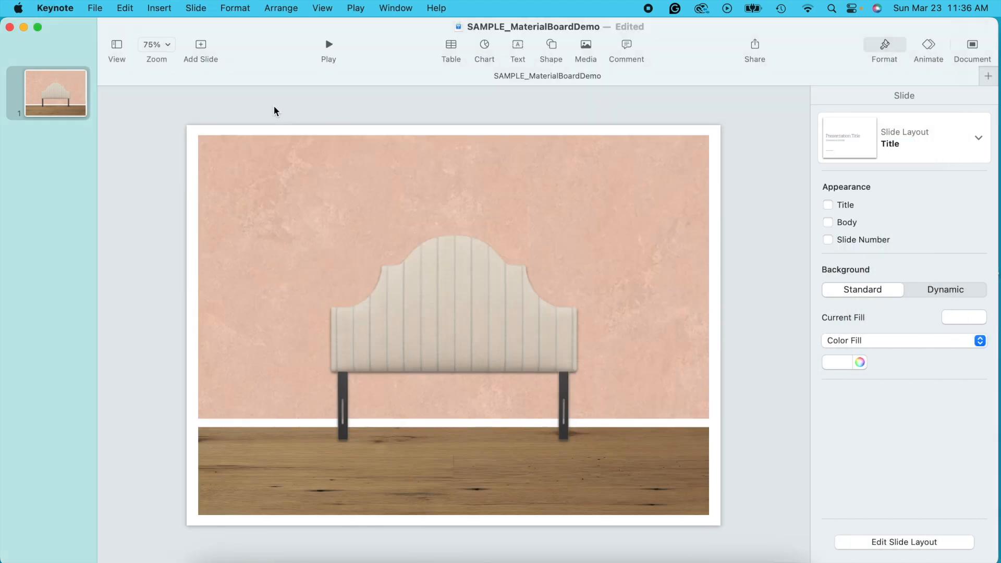
{"action": "key", "text": "super+v"}
{"action": "left_click_drag", "start_coordinate": [615, 427], "coordinate": [511, 408]}
{"action": "left_click", "coordinate": [897, 398]}
{"action": "left_click_drag", "start_coordinate": [458, 306], "coordinate": [454, 285]}
{"action": "left_click_drag", "start_coordinate": [458, 368], "coordinate": [459, 374]}
{"action": "left_click_drag", "start_coordinate": [459, 374], "coordinate": [459, 374]}
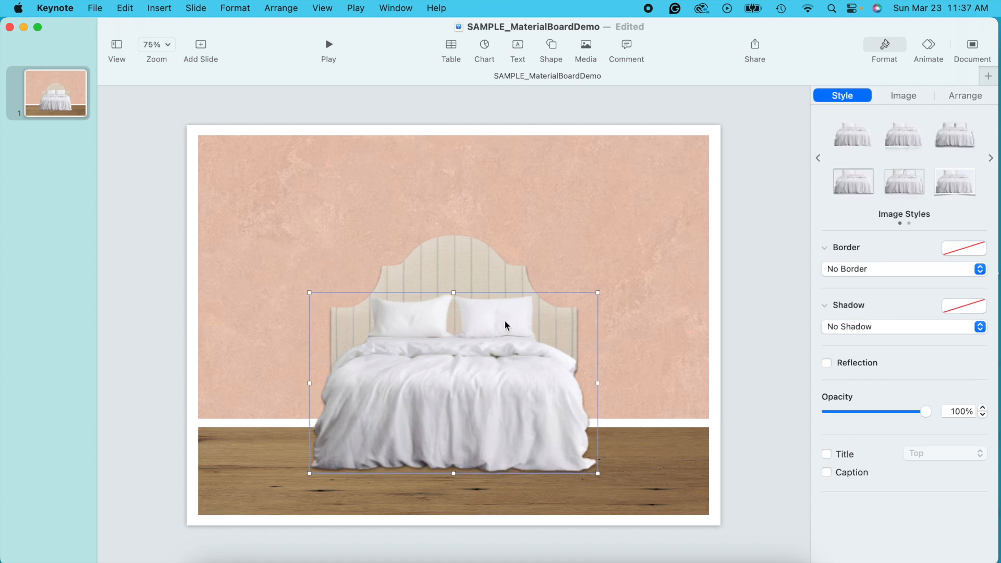
Step: Add a drop shadow to the bedding image with the pillows inside the bed group
{"action": "double_click", "coordinate": [502, 320]}
{"action": "left_click", "coordinate": [700, 320]}
{"action": "left_click", "coordinate": [512, 314]}
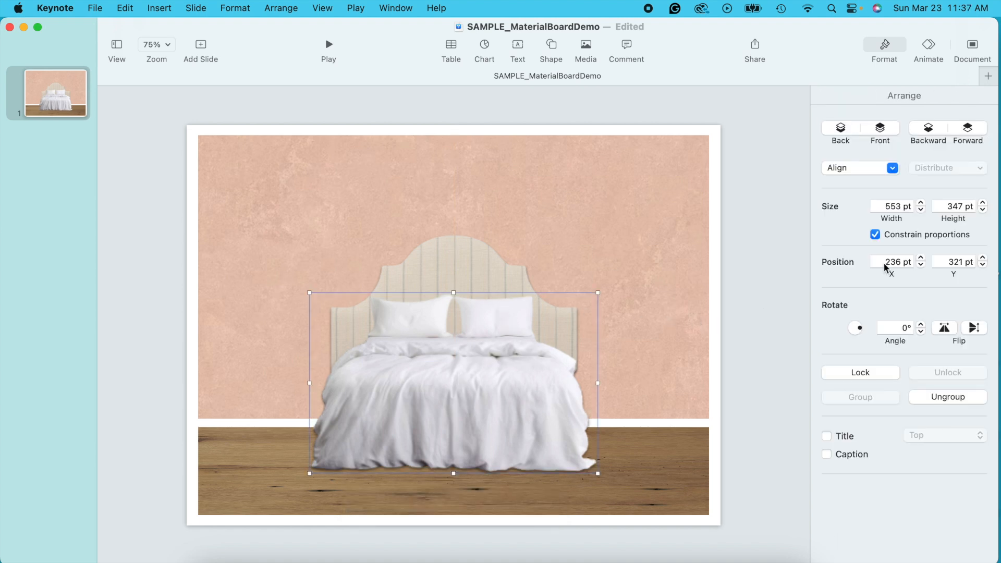
{"action": "left_click", "coordinate": [512, 320]}
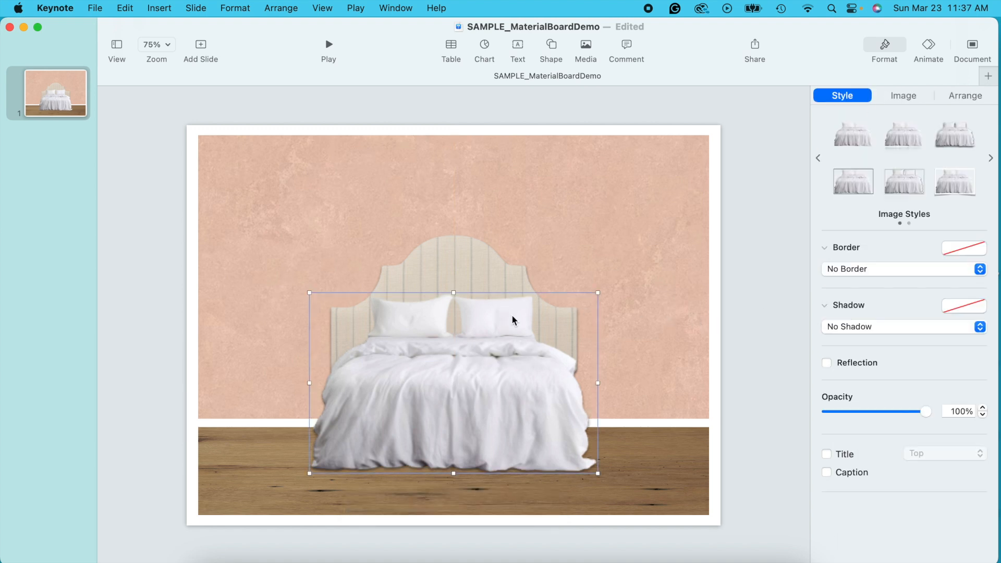
{"action": "left_click", "coordinate": [856, 323]}
{"action": "left_click", "coordinate": [852, 340]}
{"action": "left_click", "coordinate": [754, 333]}
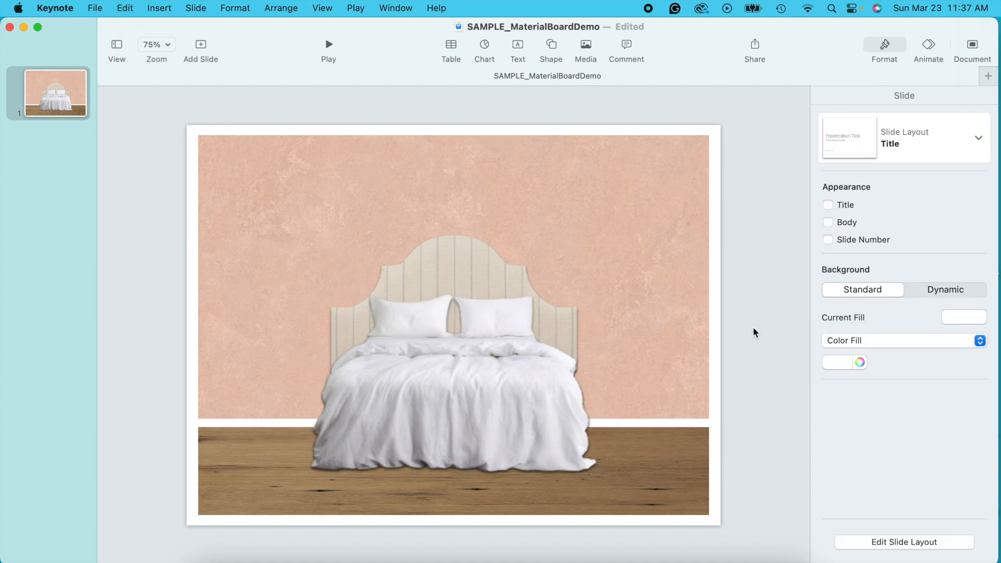
Step: Group the duvet together with the pillow bedding and move the whole bed slightly down
{"action": "left_click", "coordinate": [486, 339]}
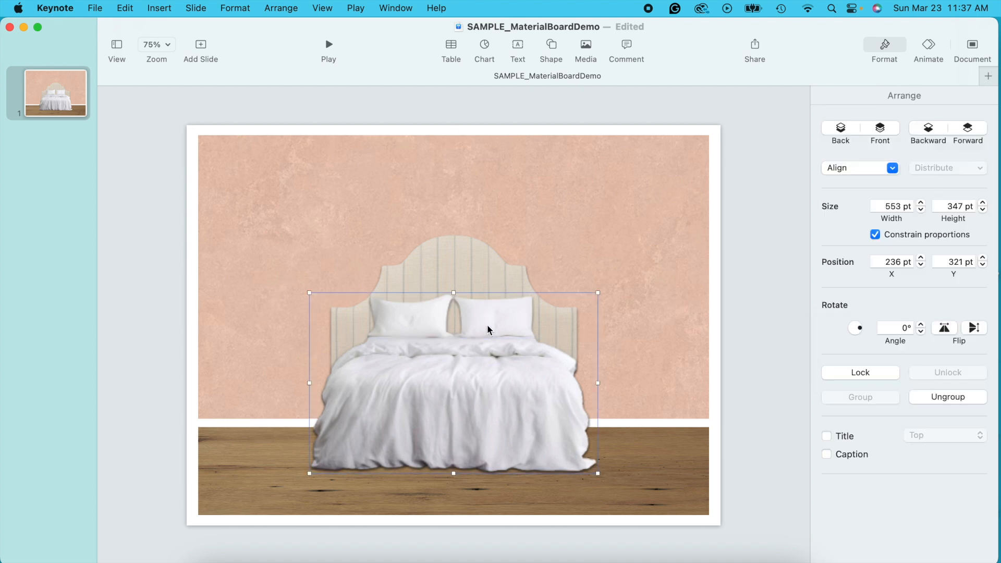
{"action": "left_click", "coordinate": [777, 421]}
{"action": "left_click_drag", "start_coordinate": [539, 417], "coordinate": [539, 423]}
{"action": "key", "text": "super+z"}
{"action": "left_click", "coordinate": [501, 331], "text": "shift"}
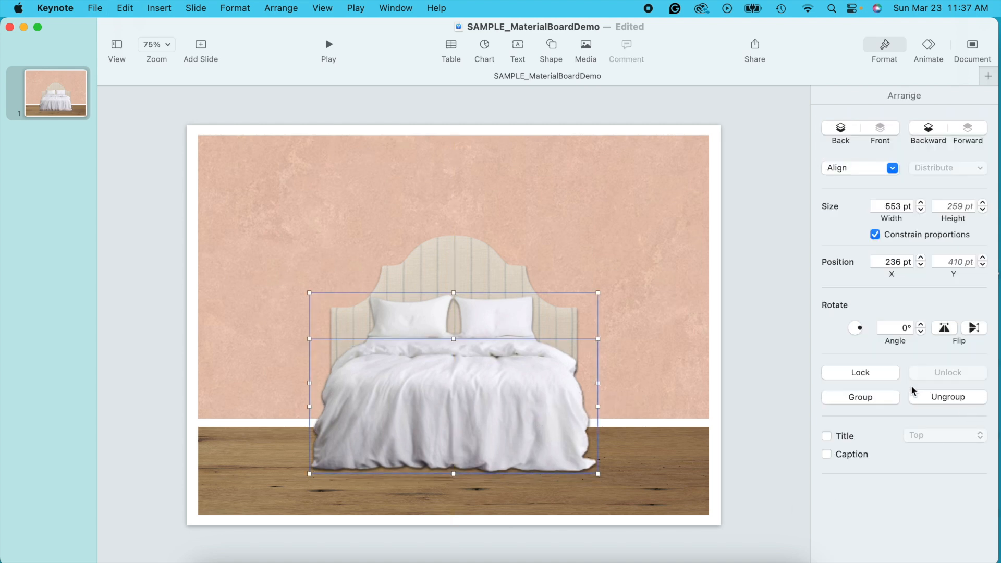
{"action": "left_click", "coordinate": [897, 400]}
{"action": "left_click_drag", "start_coordinate": [436, 358], "coordinate": [436, 364]}
{"action": "left_click", "coordinate": [473, 224]}
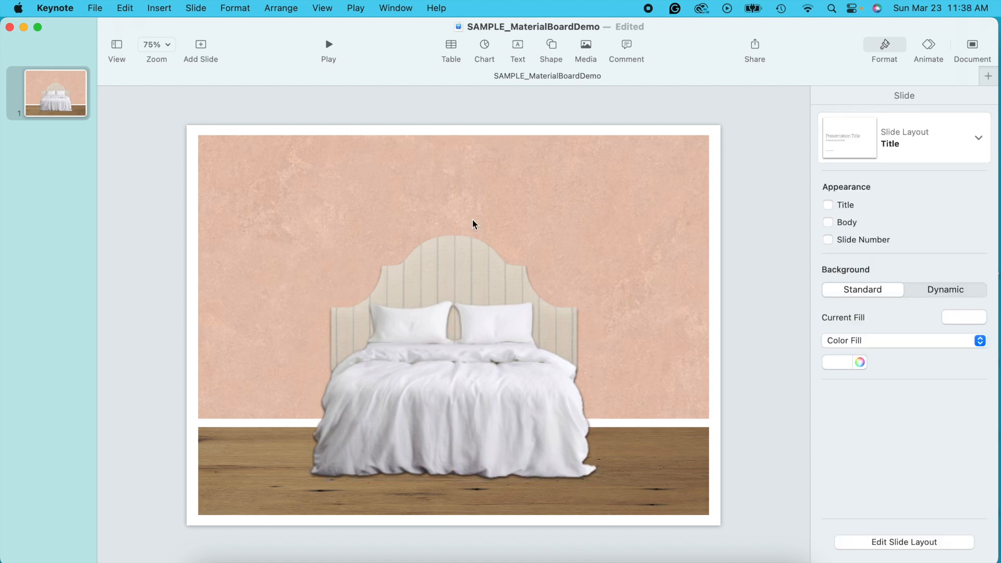
Step: Paste the chandelier image above the bed, positioned at Y 19 pt and centered horizontally on the slide
{"action": "key", "text": "super+v"}
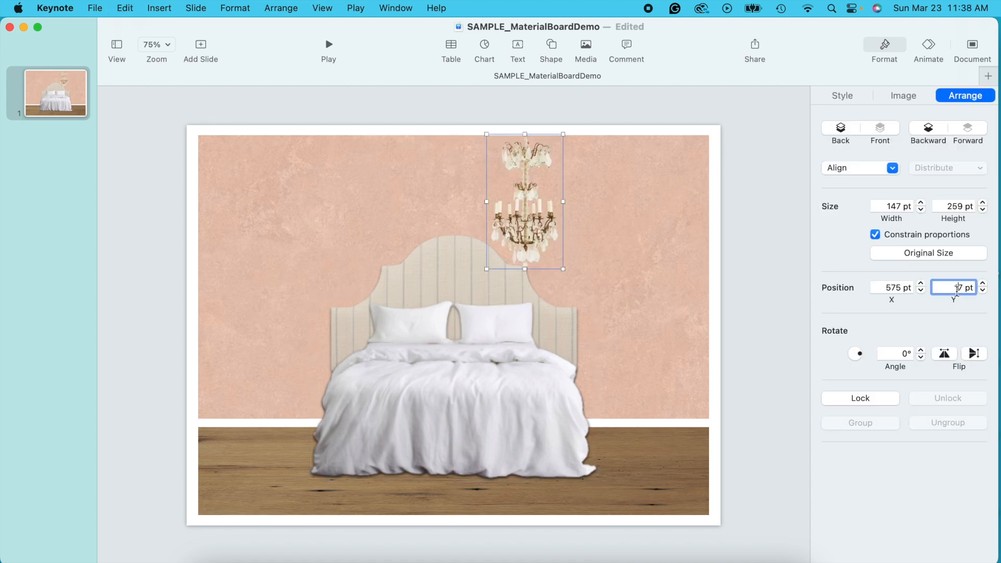
{"action": "key", "text": "Return"}
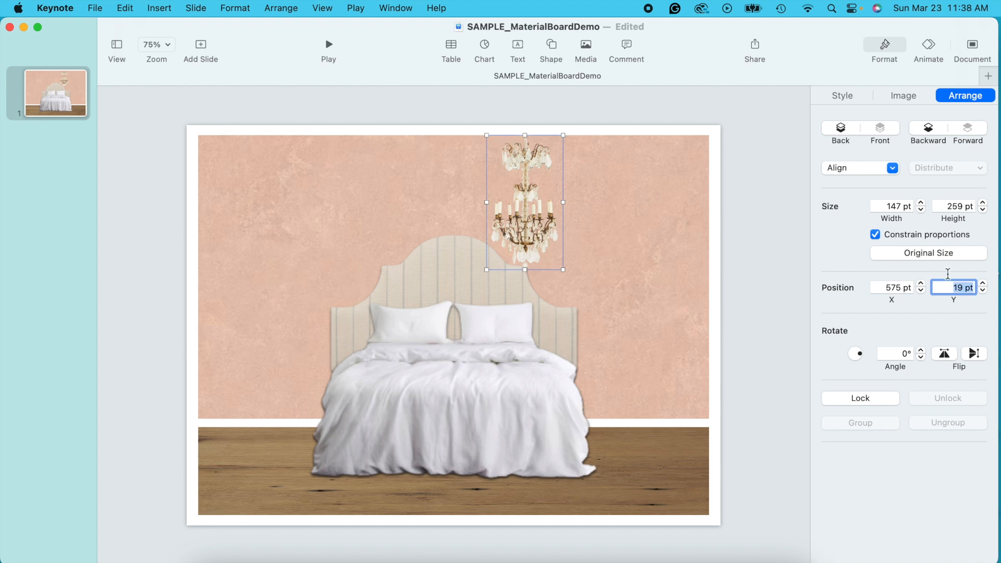
{"action": "left_click", "coordinate": [851, 168]}
{"action": "left_click", "coordinate": [851, 202]}
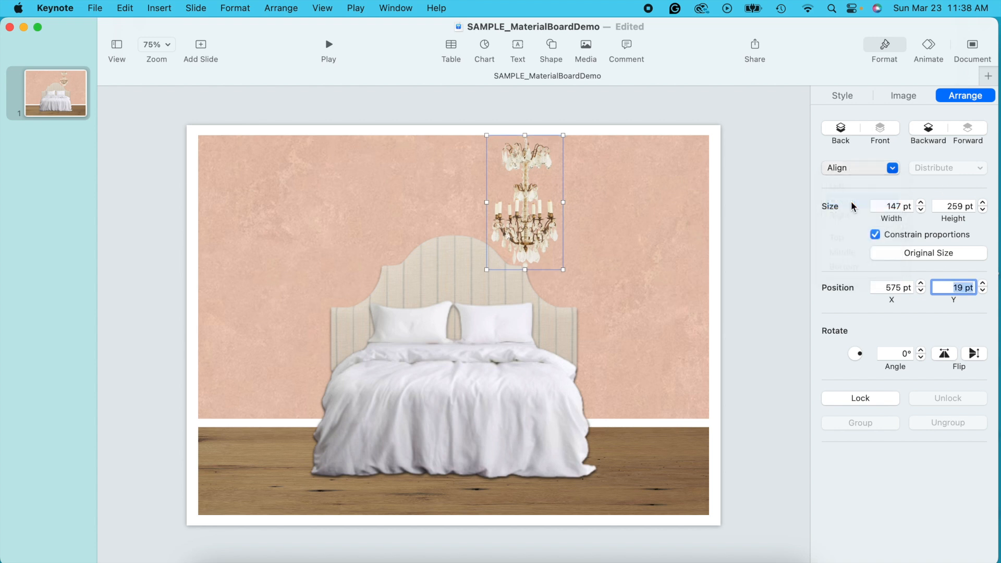
Step: Add a drop shadow to the chandelier
{"action": "left_click", "coordinate": [843, 96]}
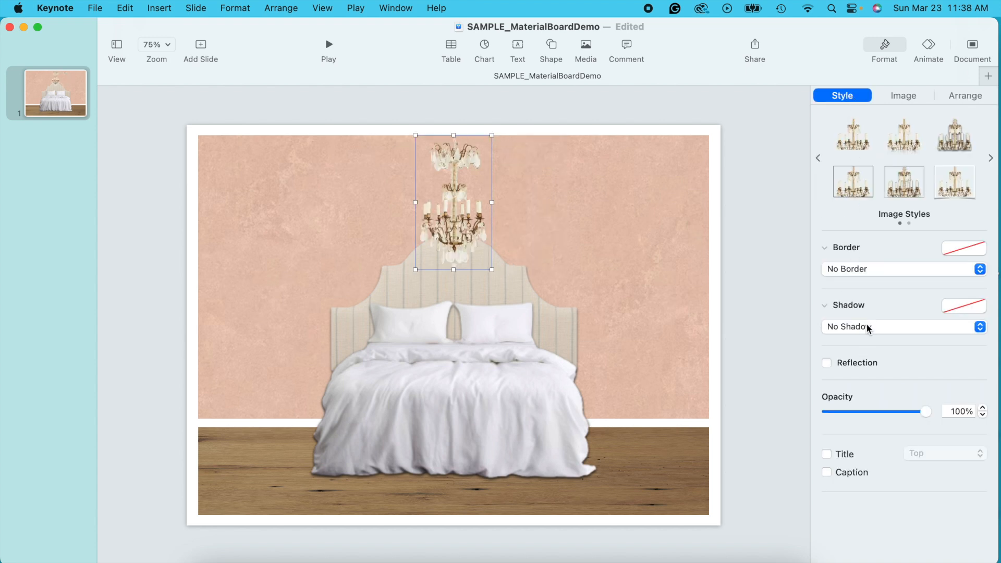
{"action": "left_click", "coordinate": [867, 326]}
{"action": "left_click", "coordinate": [867, 342]}
{"action": "left_click", "coordinate": [668, 107]}
Step: Paste the scalloped wooden side table, enlarge it to about 281 × 281 pt, and place it at the left side of the bed
{"action": "key", "text": "super+v"}
{"action": "left_click_drag", "start_coordinate": [401, 455], "coordinate": [322, 449]}
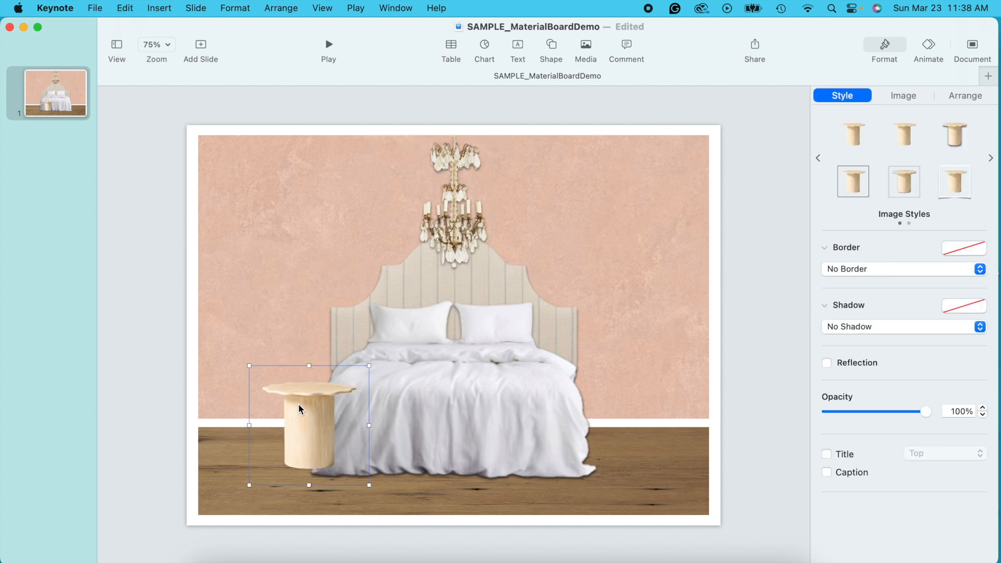
{"action": "left_click_drag", "start_coordinate": [310, 366], "coordinate": [309, 339]}
{"action": "left_click_drag", "start_coordinate": [316, 406], "coordinate": [295, 405]}
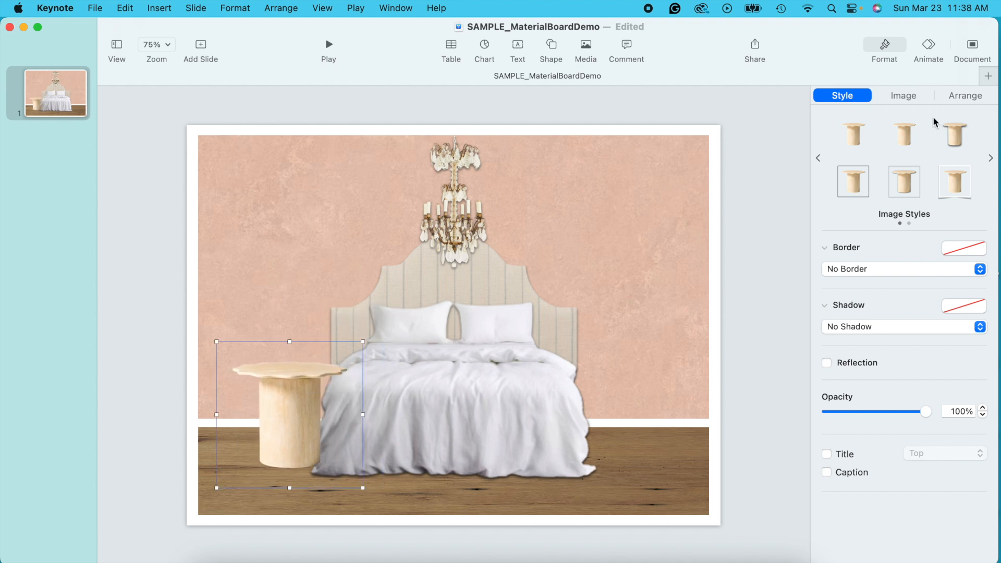
Step: Add a drop shadow to the wooden side table and send it behind the bedding
{"action": "left_click", "coordinate": [959, 103]}
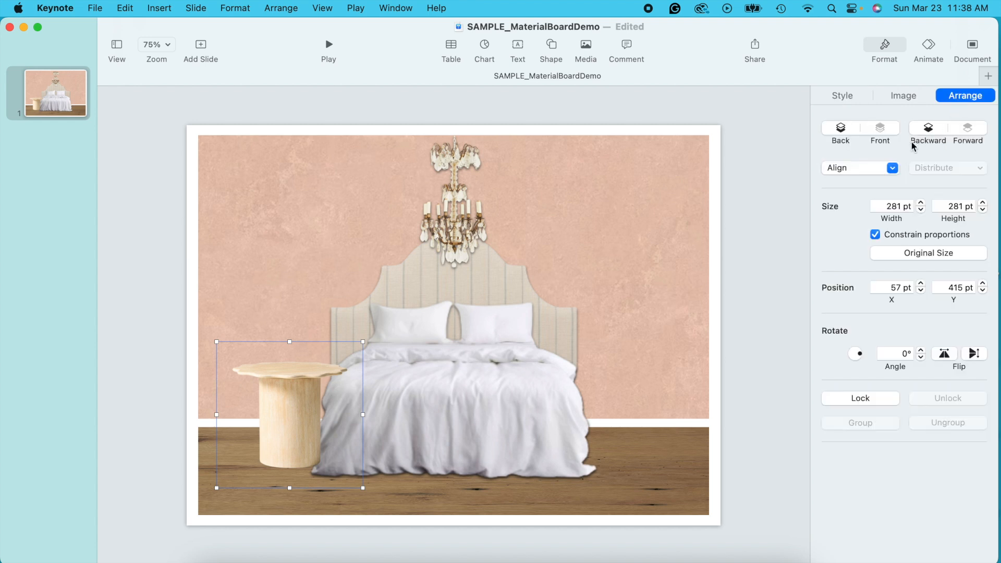
{"action": "left_click", "coordinate": [869, 170]}
{"action": "left_click", "coordinate": [882, 168]}
{"action": "left_click", "coordinate": [853, 97]}
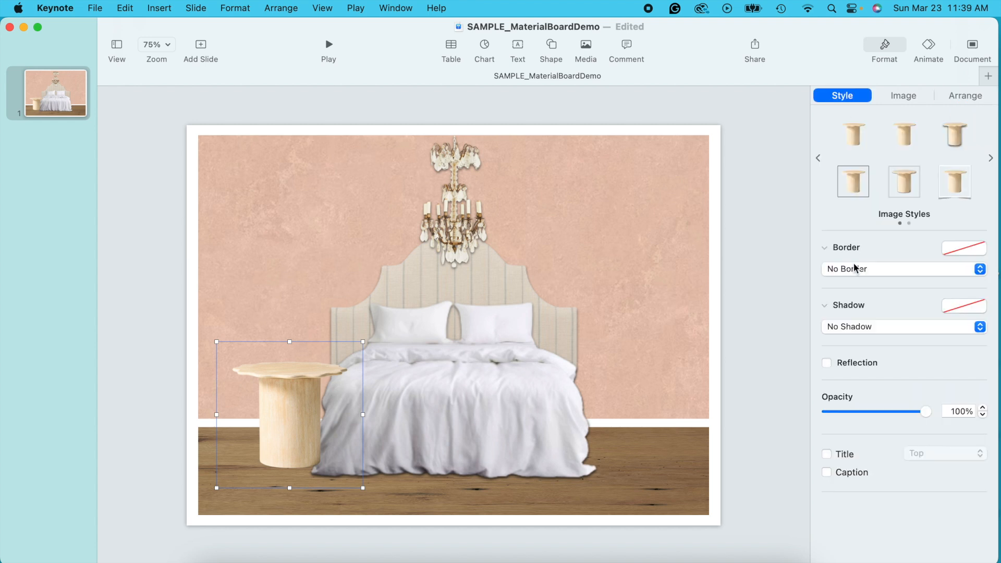
{"action": "left_click", "coordinate": [849, 328]}
{"action": "left_click", "coordinate": [857, 342]}
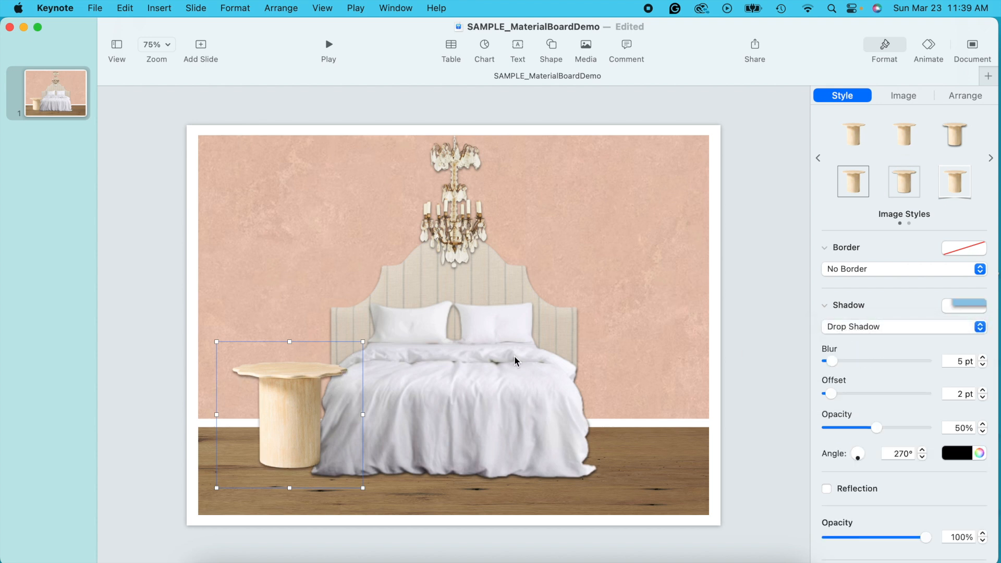
{"action": "left_click", "coordinate": [977, 105]}
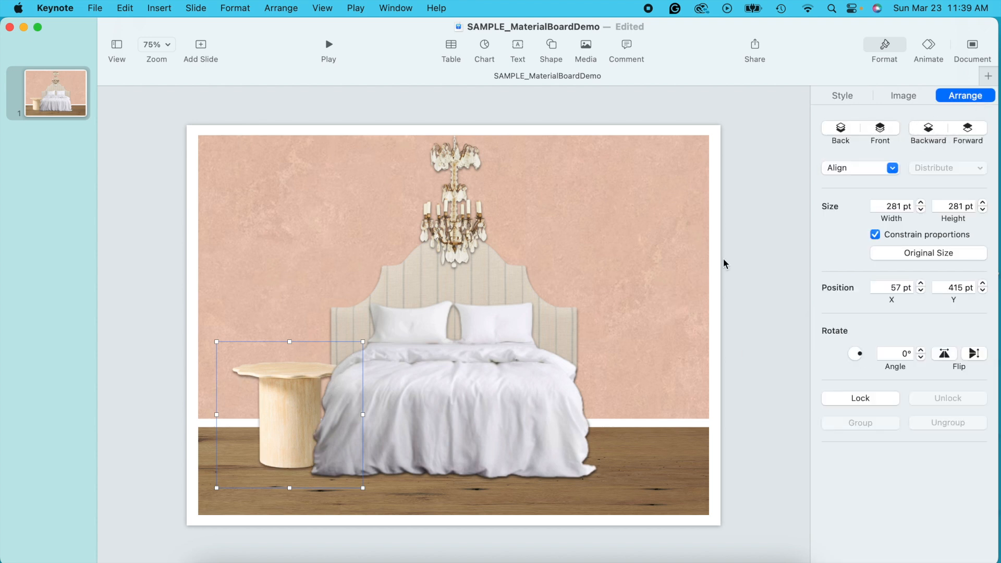
Step: Duplicate the side table, place the copy at the right side of the bed, and send it backward behind the bedding
{"action": "left_click", "coordinate": [665, 268]}
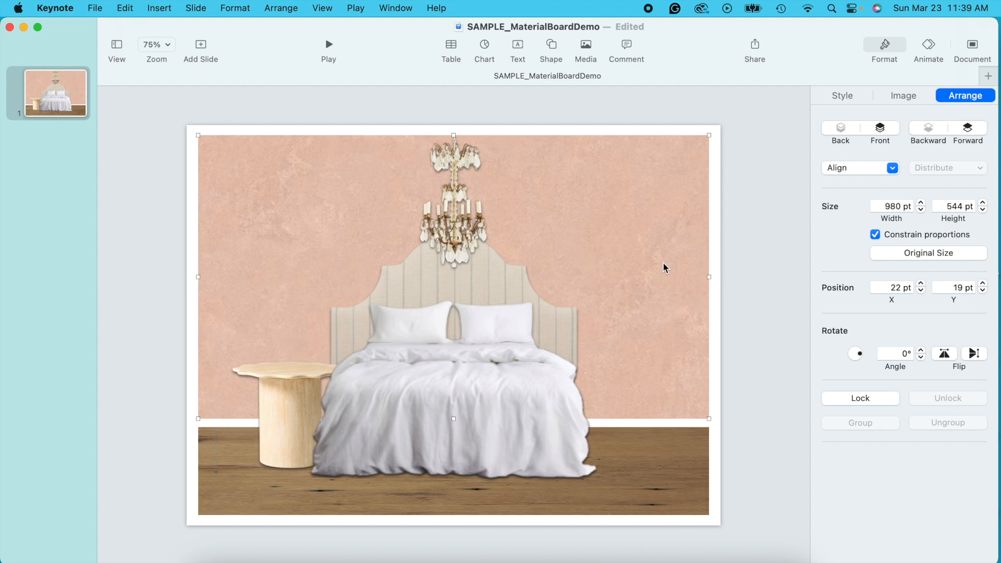
{"action": "left_click_drag", "start_coordinate": [280, 406], "coordinate": [629, 437]}
{"action": "key", "text": "super+d"}
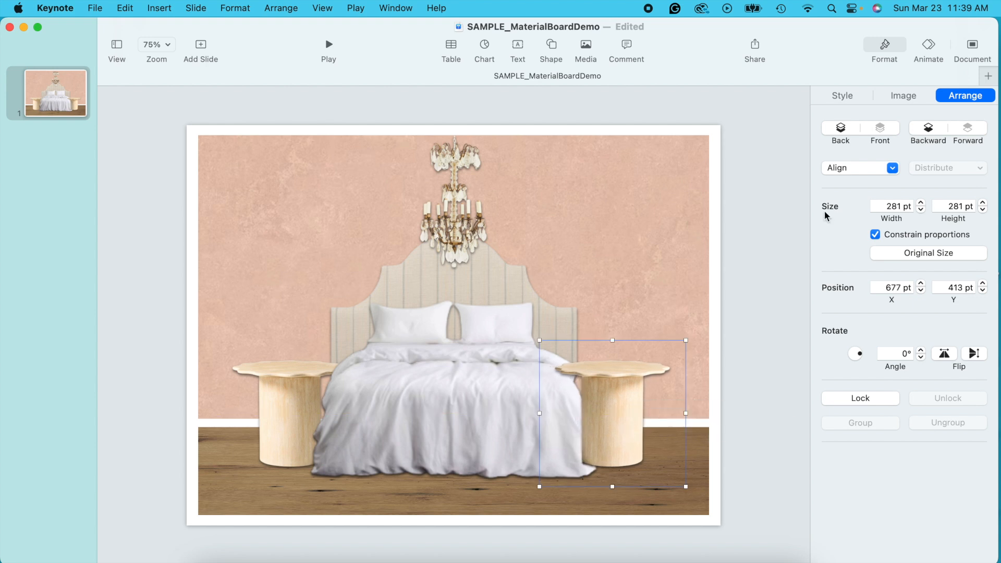
{"action": "left_click", "coordinate": [931, 129]}
Step: Place a candelabra lamp on the left side table and its duplicate on the right side table
{"action": "left_click_drag", "start_coordinate": [375, 322], "coordinate": [266, 320]}
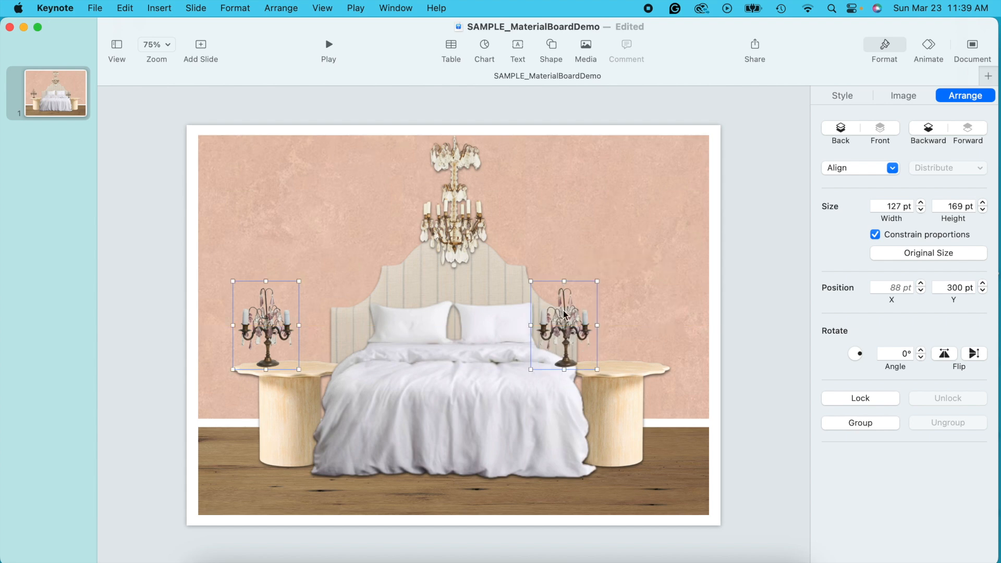
{"action": "left_click_drag", "start_coordinate": [571, 338], "coordinate": [641, 340]}
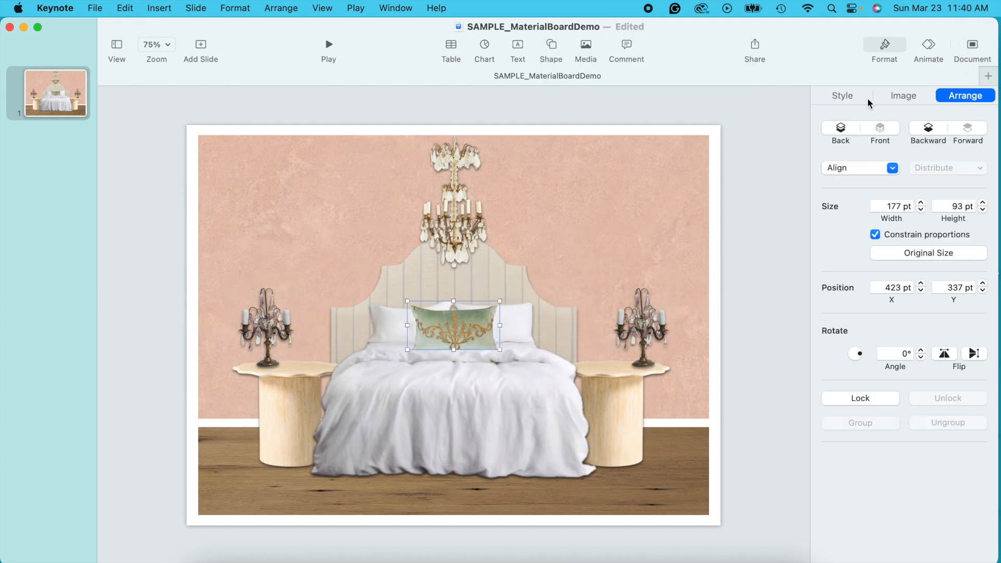
Step: Add drop shadows to the picture frame on the left side table and the rose vase on the right one
{"action": "key", "text": "Escape"}
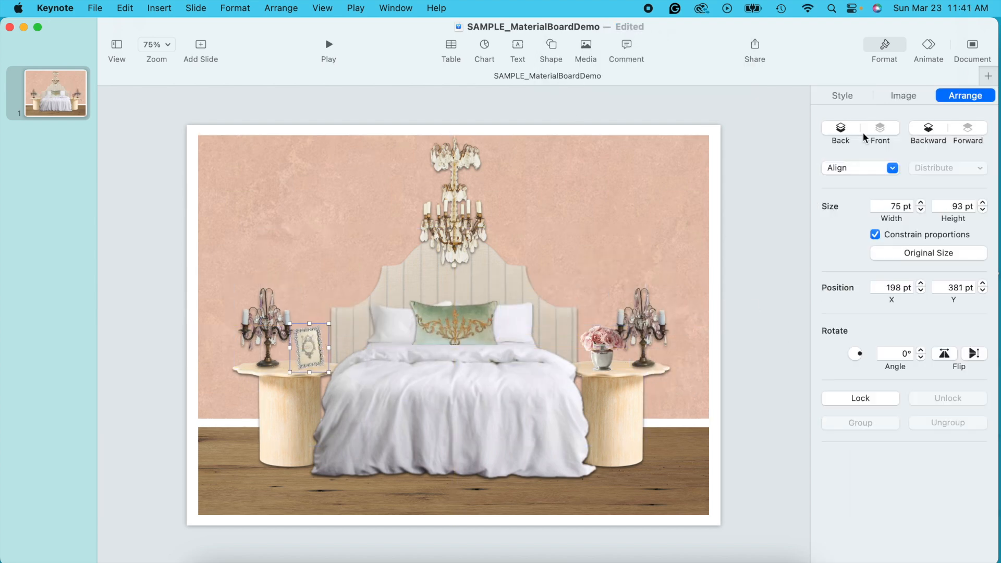
{"action": "left_click", "coordinate": [843, 96]}
{"action": "left_click", "coordinate": [904, 326]}
{"action": "left_click", "coordinate": [858, 343]}
{"action": "left_click", "coordinate": [602, 348]}
{"action": "left_click", "coordinate": [905, 326]}
{"action": "left_click", "coordinate": [858, 342]}
{"action": "left_click", "coordinate": [151, 443]}
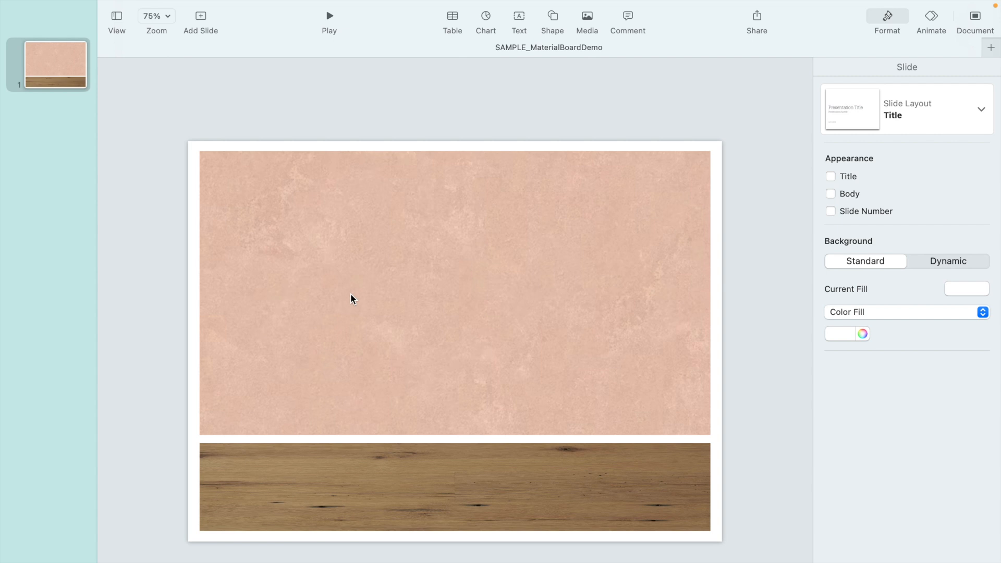
Step: Paste the ornate wooden frame, place it in the upper middle of the pink wall, and give it a drop shadow
{"action": "key", "text": "super+shift+period"}
{"action": "key", "text": "super+v"}
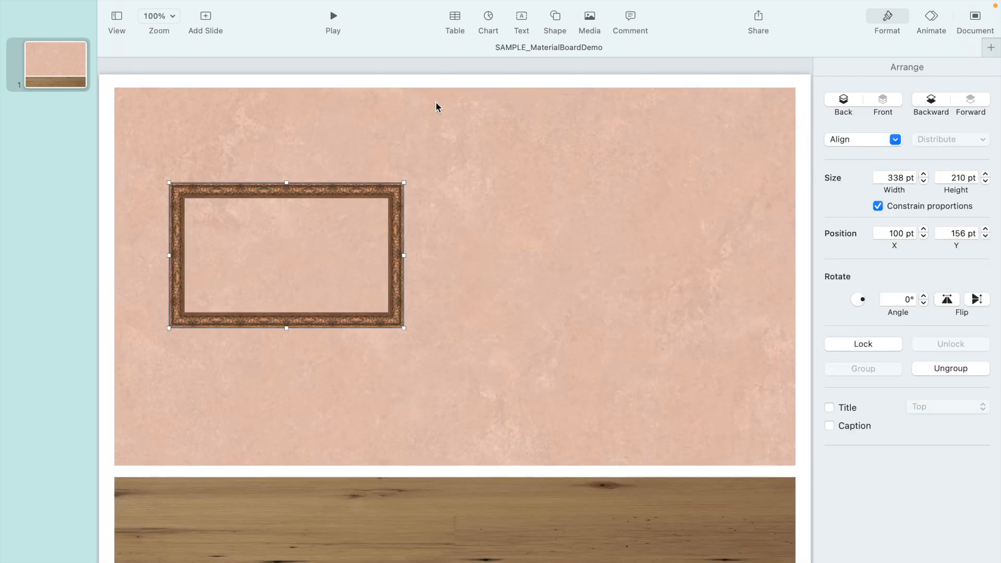
{"action": "left_click_drag", "start_coordinate": [367, 181], "coordinate": [525, 173]}
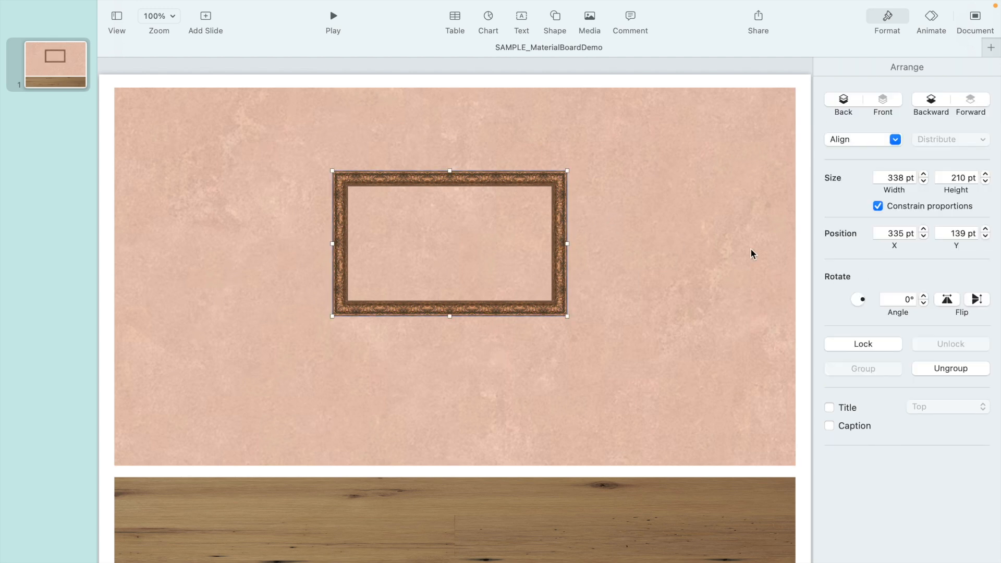
{"action": "left_click", "coordinate": [562, 218]}
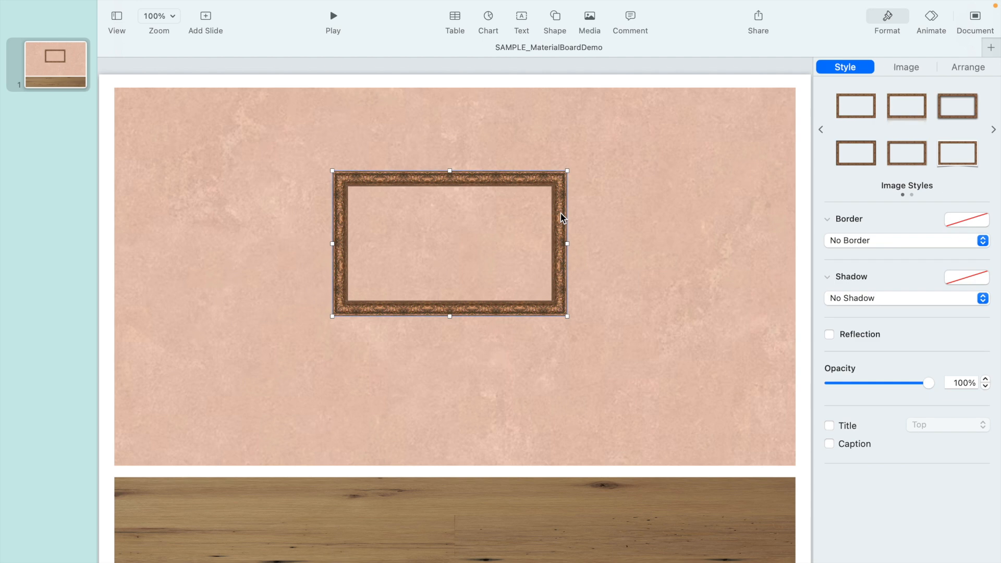
{"action": "left_click", "coordinate": [855, 298]}
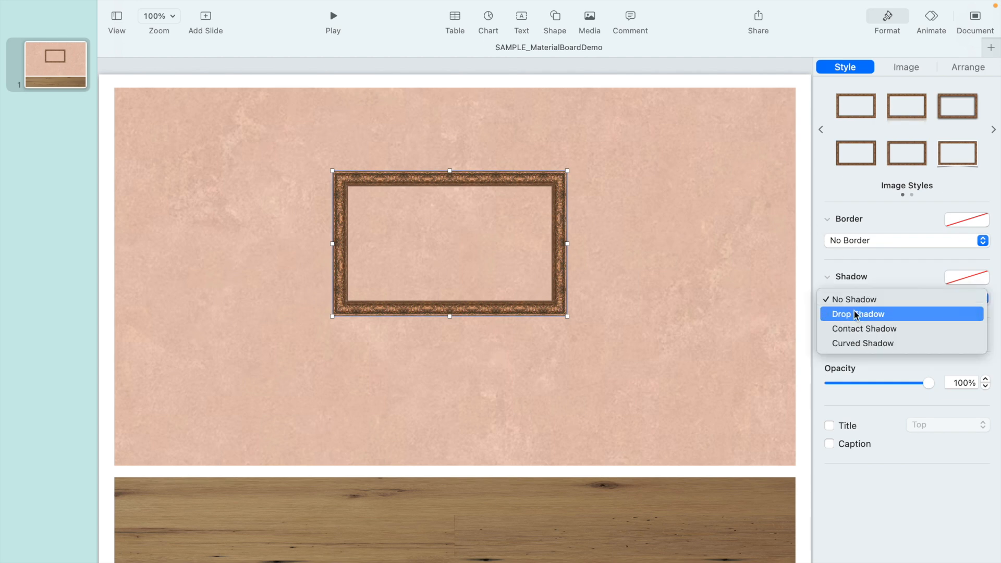
{"action": "left_click", "coordinate": [855, 313]}
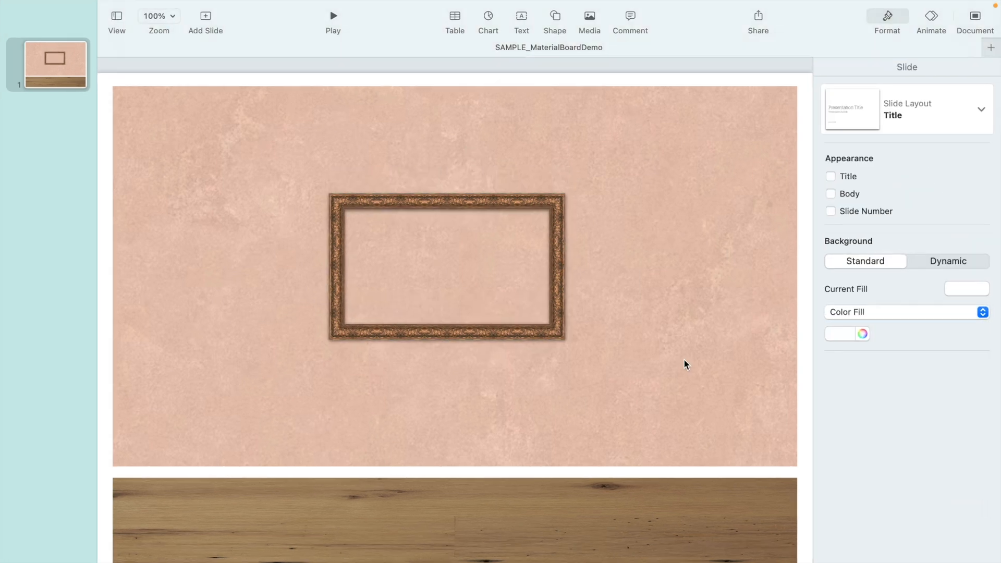
Step: Paste the landscape painting, enlarge it to the frame's opening, and fit it inside the frame
{"action": "key", "text": "super+v"}
{"action": "left_click_drag", "start_coordinate": [224, 354], "coordinate": [483, 393]}
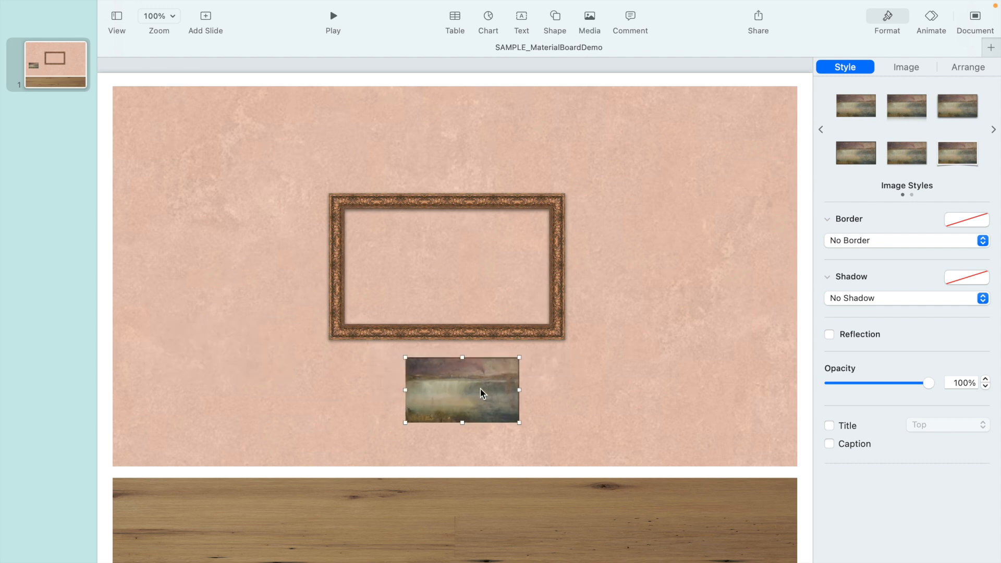
{"action": "left_click_drag", "start_coordinate": [520, 358], "coordinate": [607, 297]}
{"action": "mouse_move", "coordinate": [547, 345]}
{"action": "left_mouse_down"}
{"action": "mouse_move", "coordinate": [517, 264]}
{"action": "mouse_move", "coordinate": [489, 250]}
{"action": "left_mouse_up"}
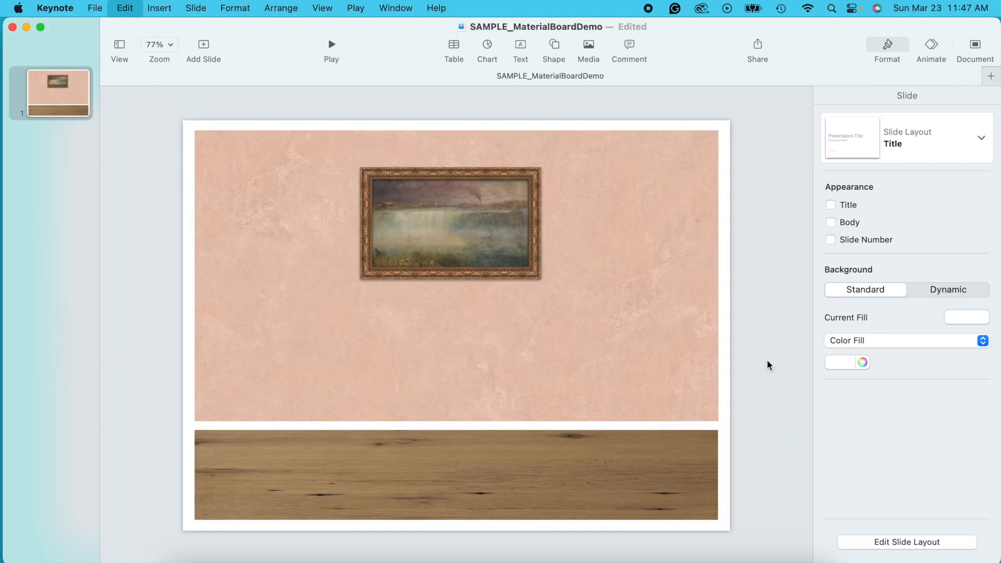
Step: Paste the carved dark wood console and place it on the floor directly below the framed painting
{"action": "key", "text": "super+v"}
{"action": "mouse_move", "coordinate": [282, 130]}
{"action": "left_mouse_down"}
{"action": "mouse_move", "coordinate": [461, 287]}
{"action": "mouse_move", "coordinate": [454, 347]}
{"action": "mouse_move", "coordinate": [457, 298]}
{"action": "left_mouse_up"}
{"action": "left_click_drag", "start_coordinate": [461, 343], "coordinate": [463, 332]}
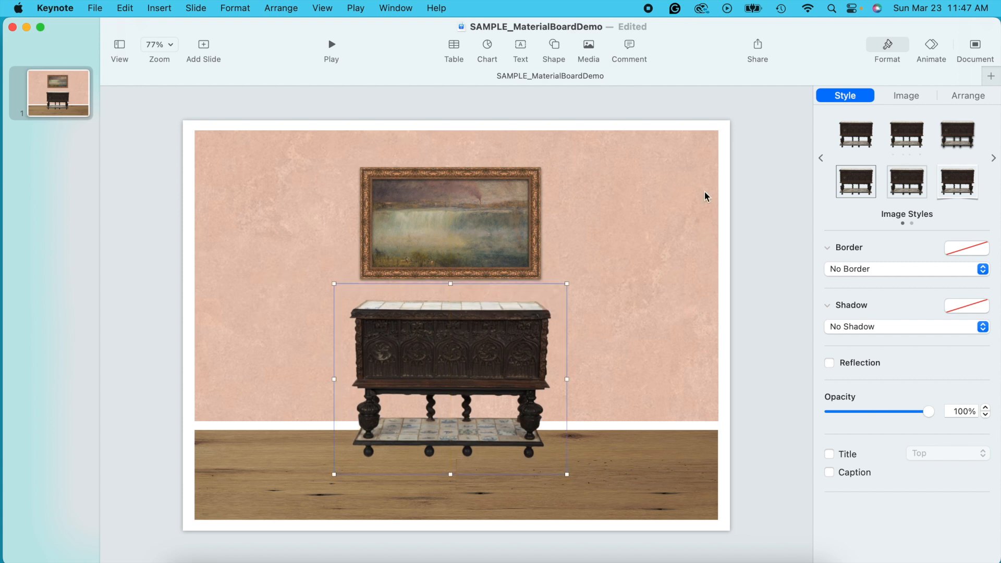
Step: Add a drop shadow to the carved console
{"action": "left_click", "coordinate": [956, 104]}
{"action": "left_click", "coordinate": [845, 95]}
{"action": "left_click", "coordinate": [853, 328]}
{"action": "left_click", "coordinate": [847, 341]}
{"action": "left_click", "coordinate": [752, 329]}
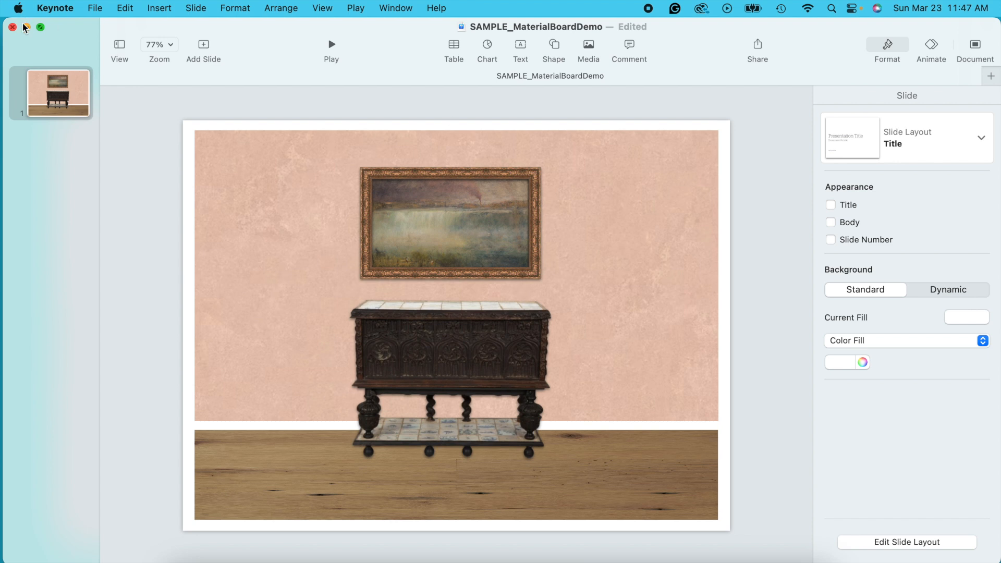
Step: Paste the draped column pedestal, stand it to the right of the console, and add a drop shadow
{"action": "key", "text": "super+v"}
{"action": "left_click_drag", "start_coordinate": [286, 408], "coordinate": [680, 211]}
{"action": "left_click_drag", "start_coordinate": [676, 274], "coordinate": [603, 323]}
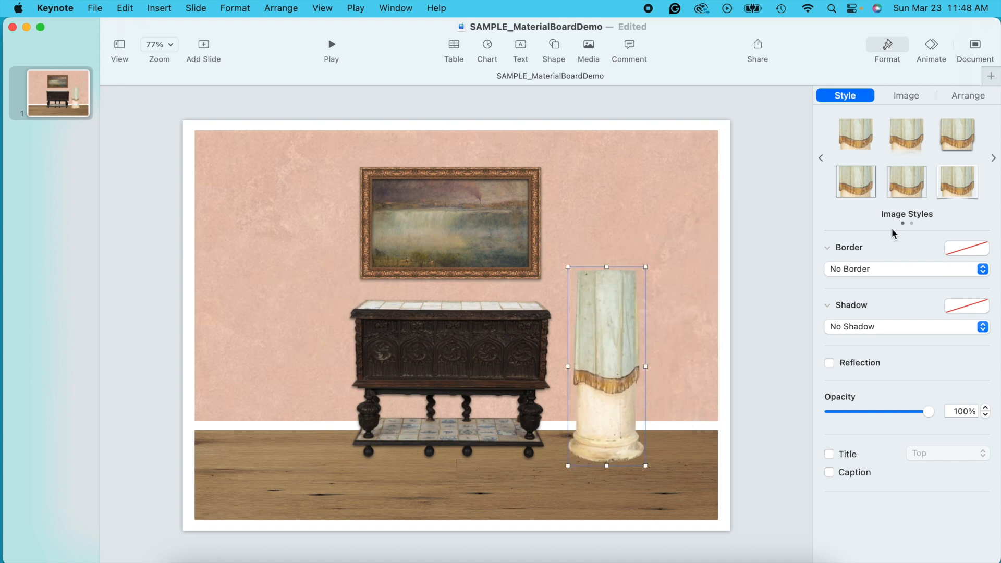
{"action": "left_click", "coordinate": [869, 327]}
{"action": "left_click", "coordinate": [868, 342]}
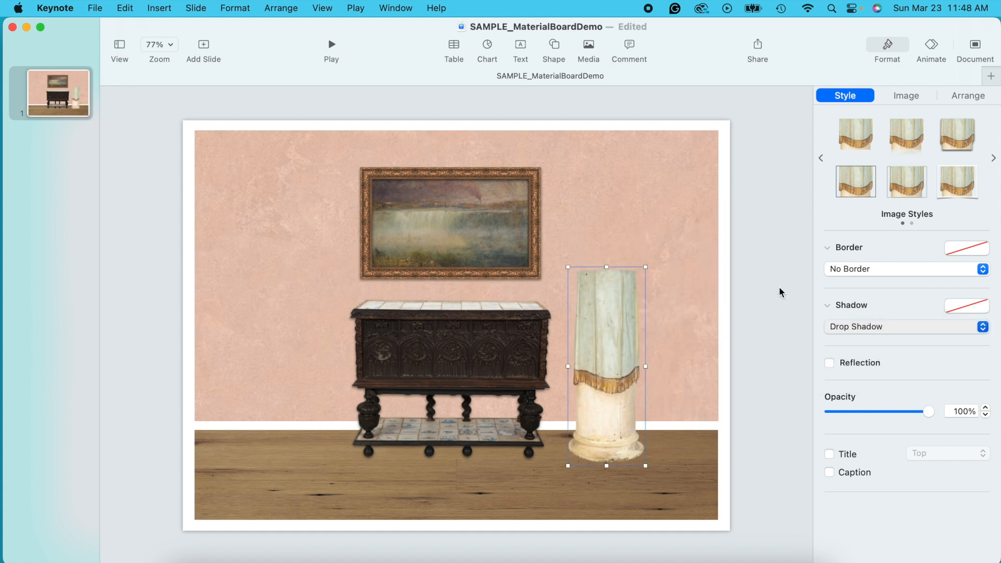
{"action": "left_click", "coordinate": [782, 293]}
Step: Remove the carved console and move the draped pedestal beneath the framed painting
{"action": "left_click_drag", "start_coordinate": [608, 368], "coordinate": [593, 367]}
{"action": "left_click", "coordinate": [497, 359]}
{"action": "left_click_drag", "start_coordinate": [497, 359], "coordinate": [433, 344]}
{"action": "key", "text": "Delete"}
{"action": "left_click_drag", "start_coordinate": [599, 370], "coordinate": [469, 339]}
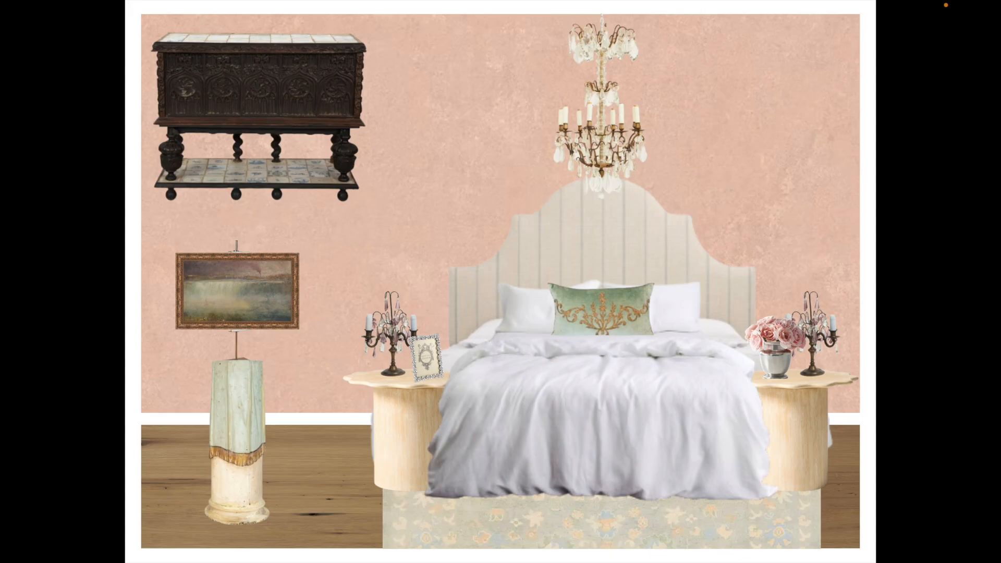
Step: Page through the presented slides to review the bedroom board variations, the mirror and console layout, and the flooring slide
{"action": "key", "text": "Right"}
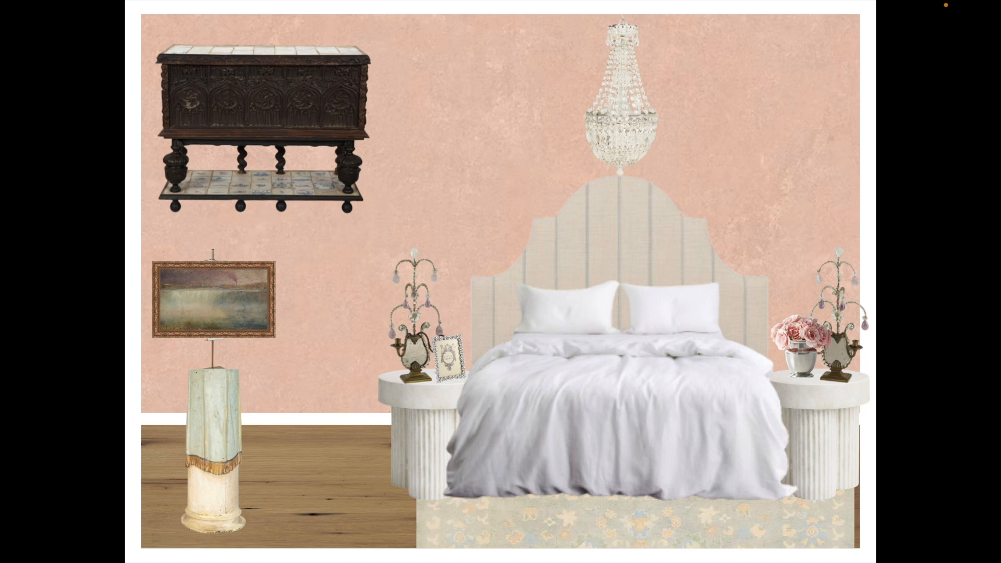
{"action": "key", "text": "Right"}
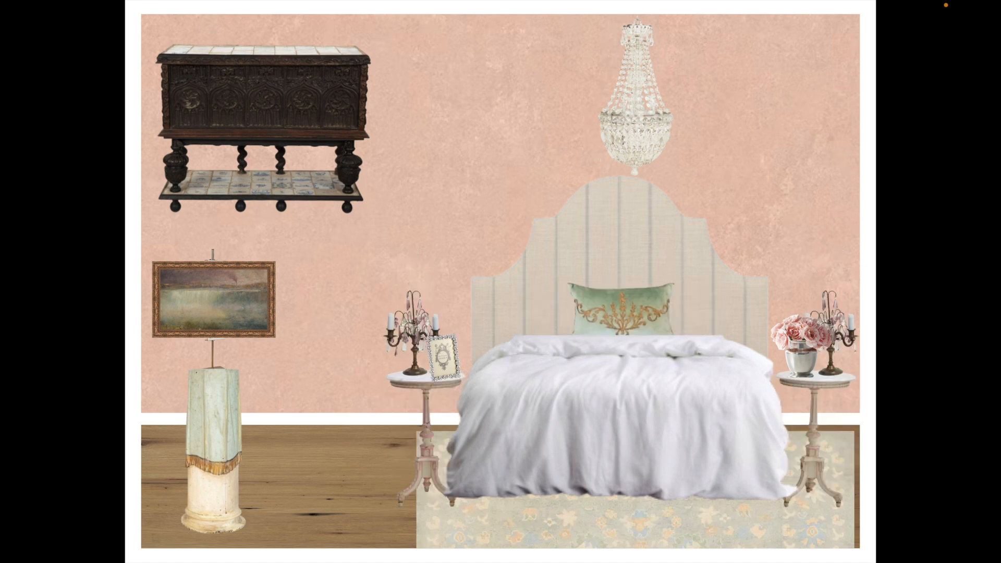
{"action": "key", "text": "Right"}
{"action": "key", "text": "Right"}
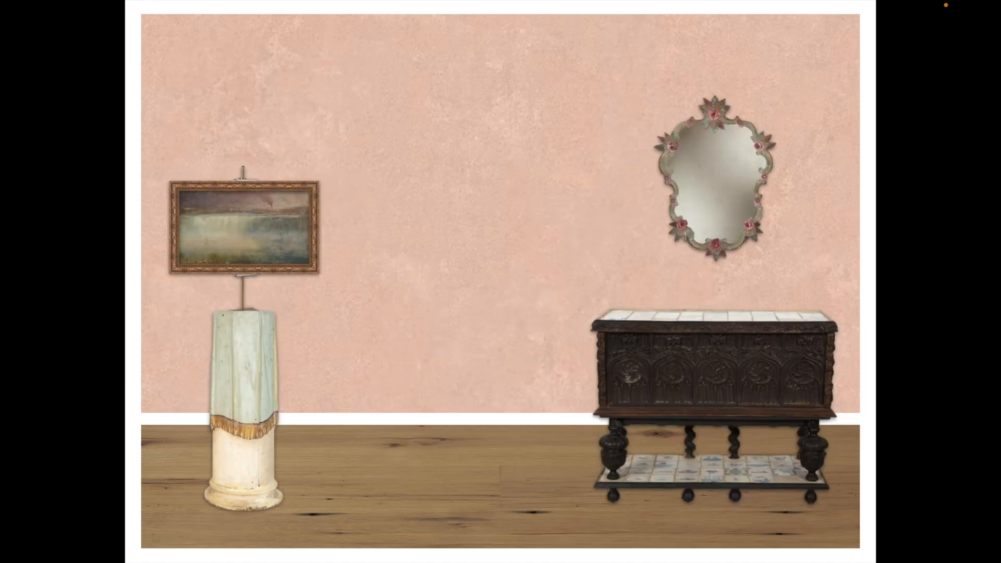
{"action": "key", "text": "Right"}
{"action": "key", "text": "Right"}
{"action": "key", "text": "Right"}
{"action": "key", "text": "Right"}
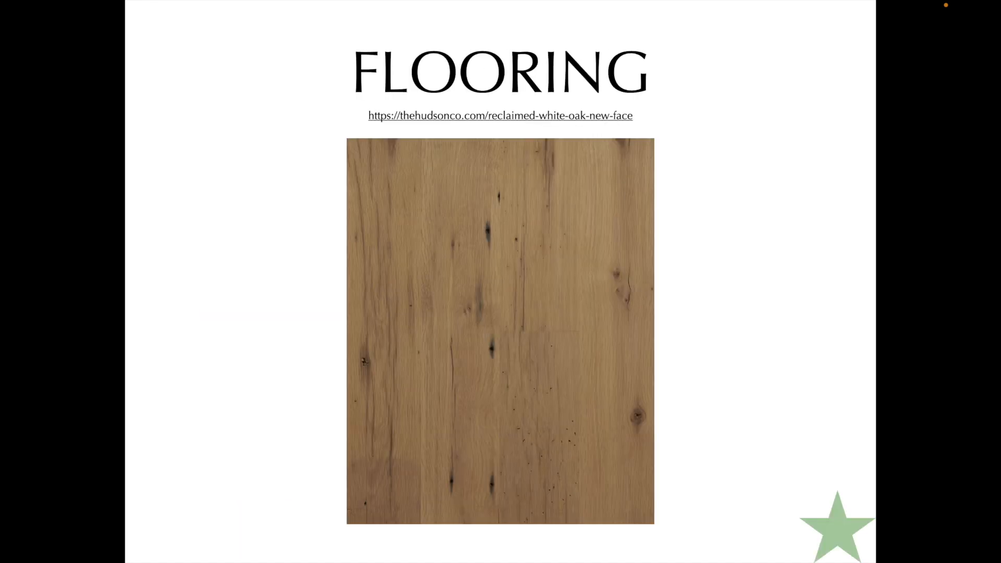
{"action": "key", "text": "Right"}
{"action": "key", "text": "Right"}
{"action": "key", "text": "Right"}
{"action": "key", "text": "Right"}
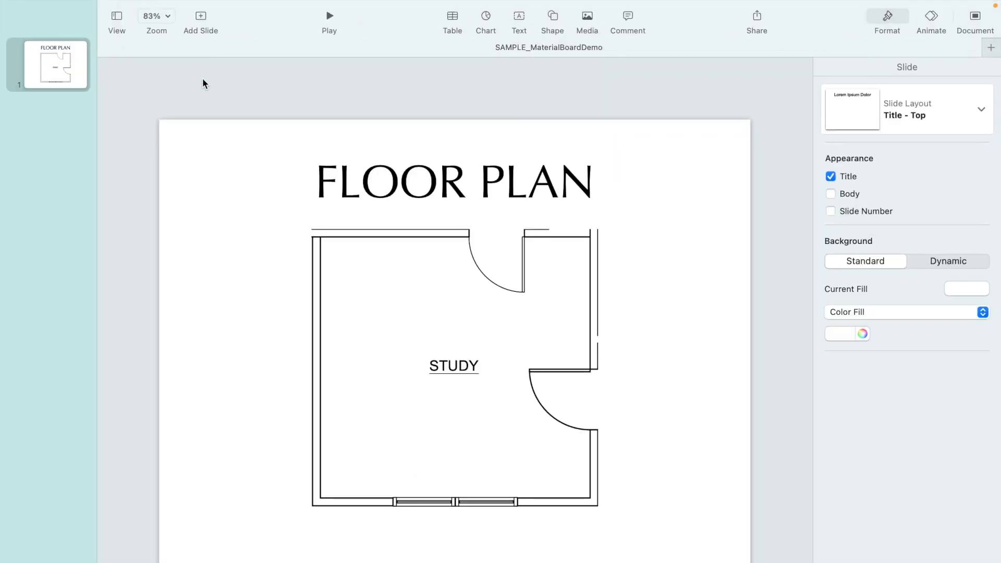
Step: Add a blank slide after the floor plan slide and take the document window out of full screen
{"action": "left_click", "coordinate": [201, 19]}
{"action": "left_click", "coordinate": [209, 481]}
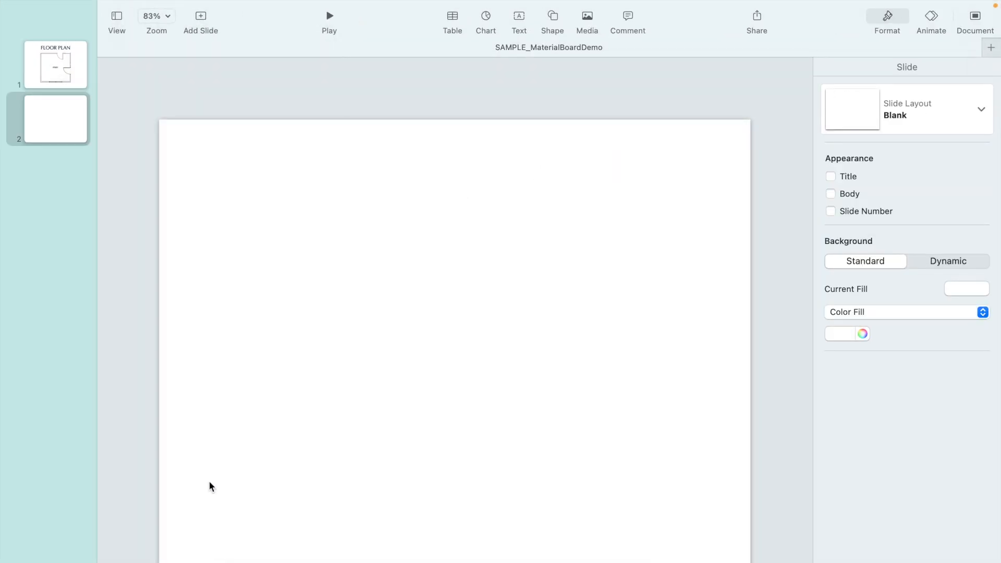
{"action": "mouse_move", "coordinate": [93, 10]}
{"action": "left_click", "coordinate": [37, 27]}
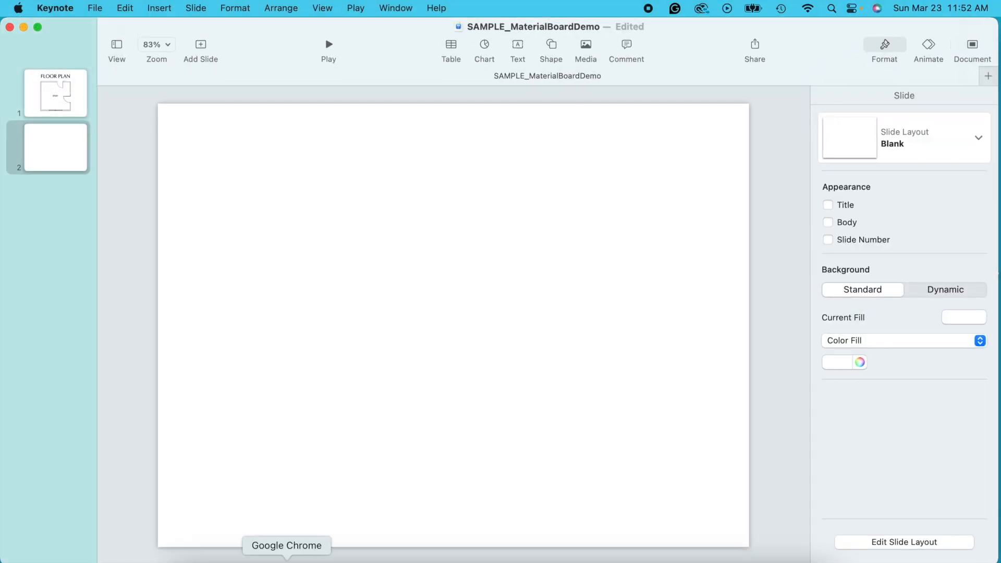
Step: Switch to Google Chrome, search for "white limewash", and browse the image results
{"action": "left_click", "coordinate": [285, 552]}
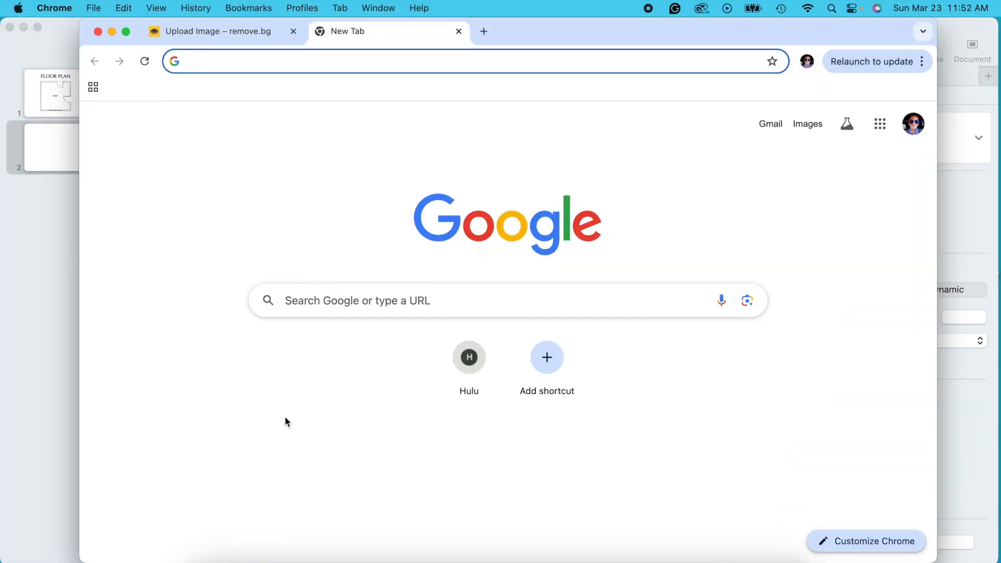
{"action": "type", "text": "WHITE LIMEWASH"}
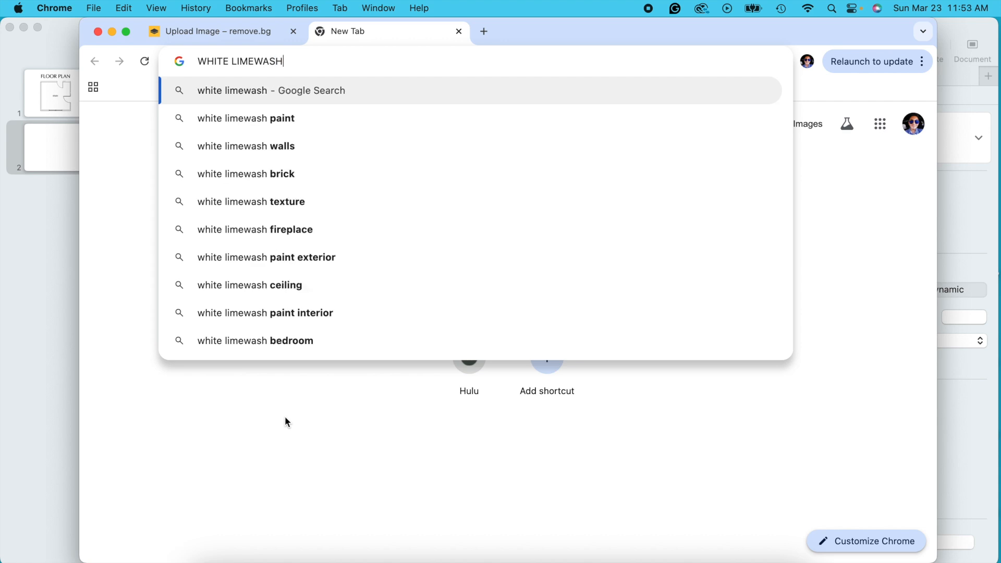
{"action": "key", "text": "Return"}
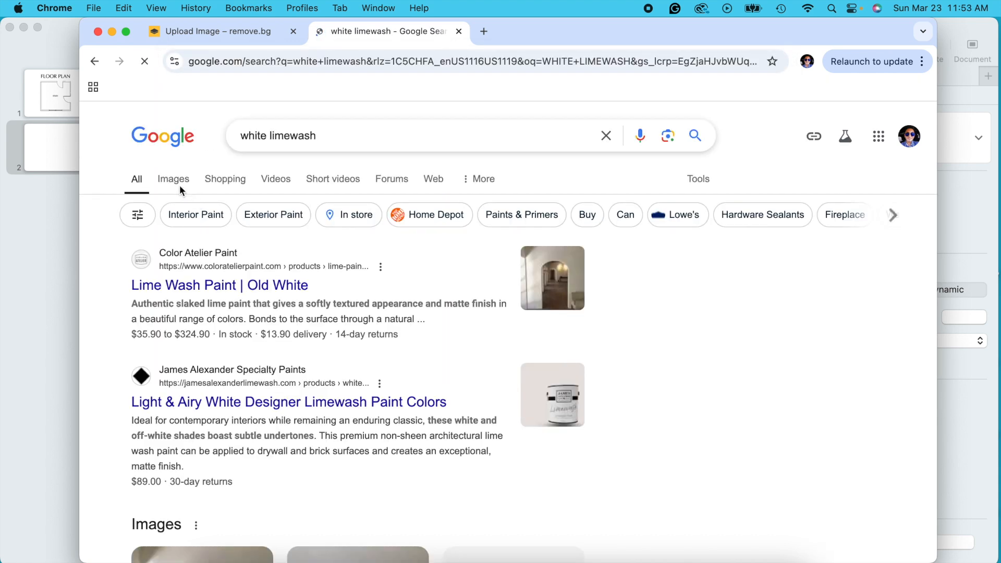
{"action": "left_click", "coordinate": [179, 184]}
{"action": "scroll", "coordinate": [366, 371], "scroll_direction": "down", "scroll_amount": 3}
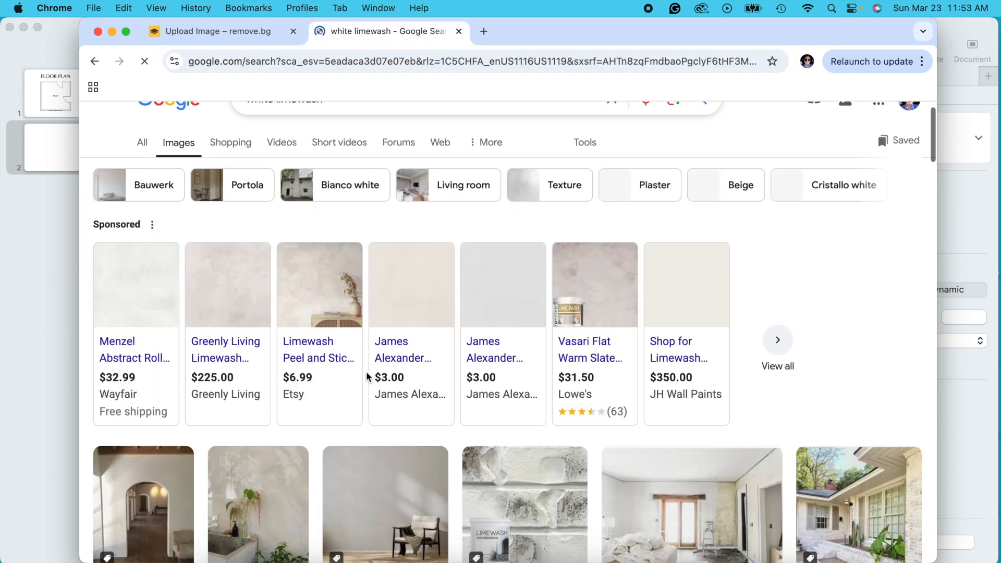
{"action": "scroll", "coordinate": [366, 371], "scroll_direction": "down", "scroll_amount": 6}
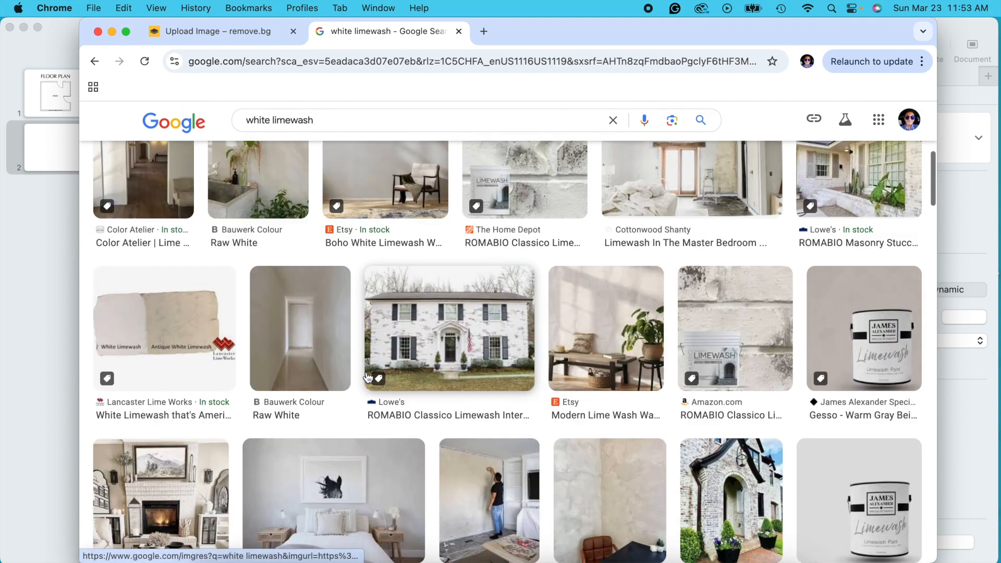
{"action": "scroll", "coordinate": [367, 376], "scroll_direction": "down", "scroll_amount": 6}
Step: Switch back to Keynote and paste the white limewash image as the wall across the blank slide's upper part
{"action": "key", "text": "super+Tab"}
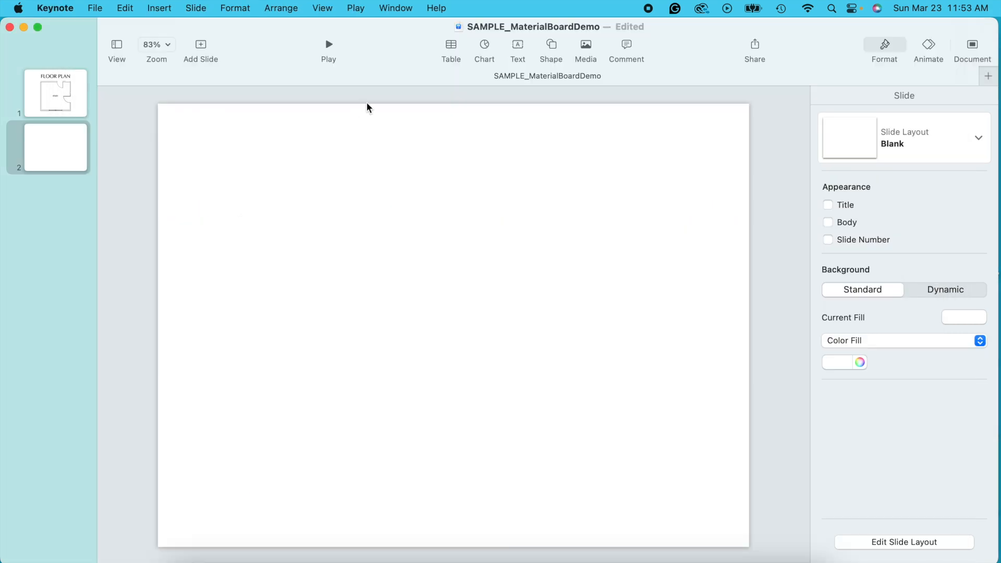
{"action": "key", "text": "super+v"}
{"action": "left_click", "coordinate": [464, 490]}
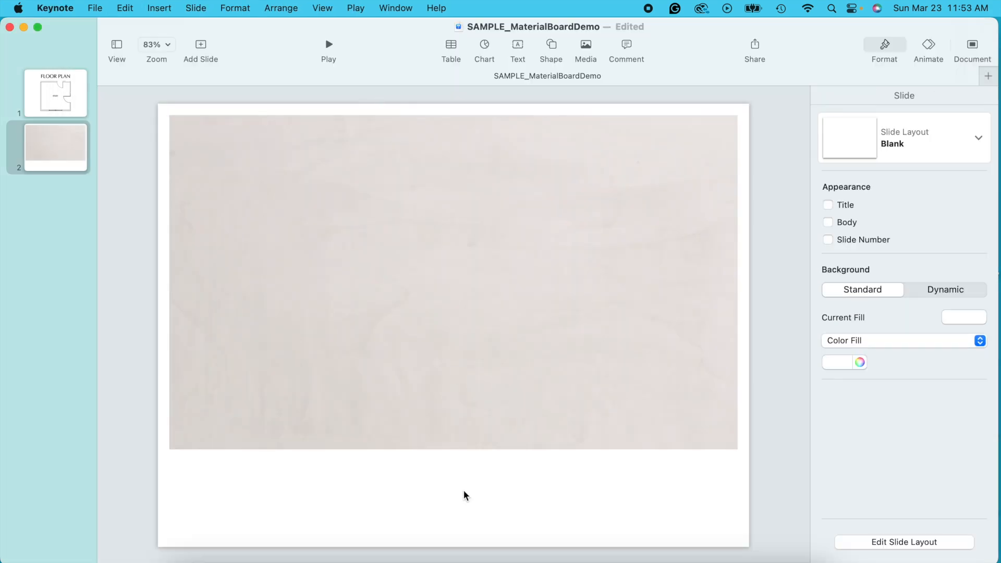
Step: Switch to Google Chrome, search images for "limestone octagon and cabochon", and browse the results
{"action": "left_click", "coordinate": [286, 555]}
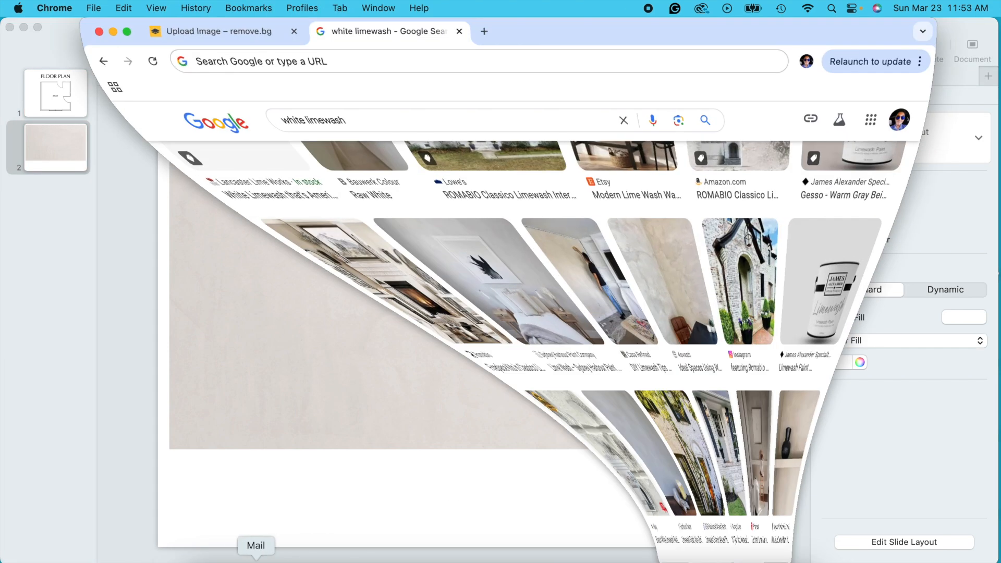
{"action": "left_click", "coordinate": [300, 63]}
{"action": "type", "text": "LIMESTON"}
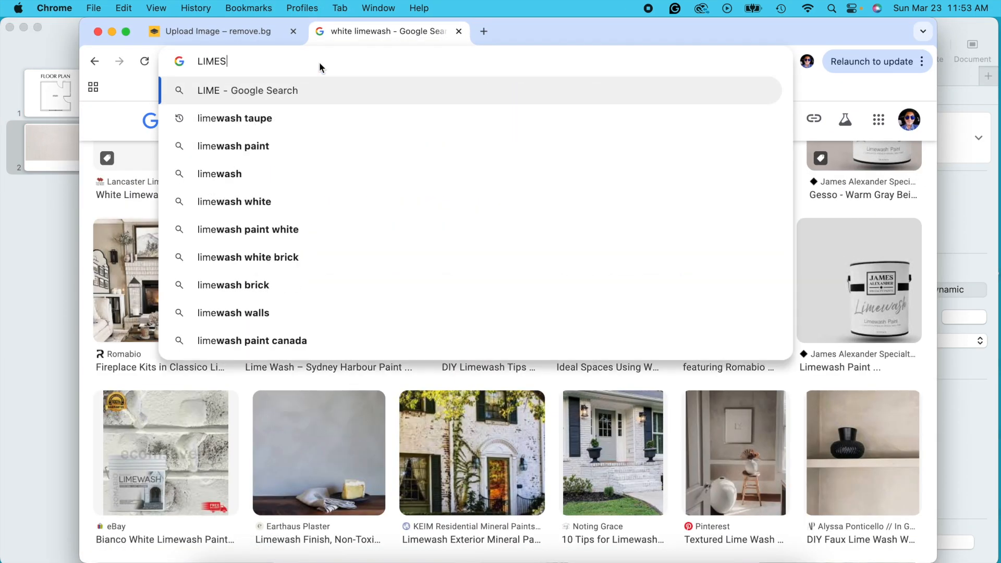
{"action": "type", "text": "E O"}
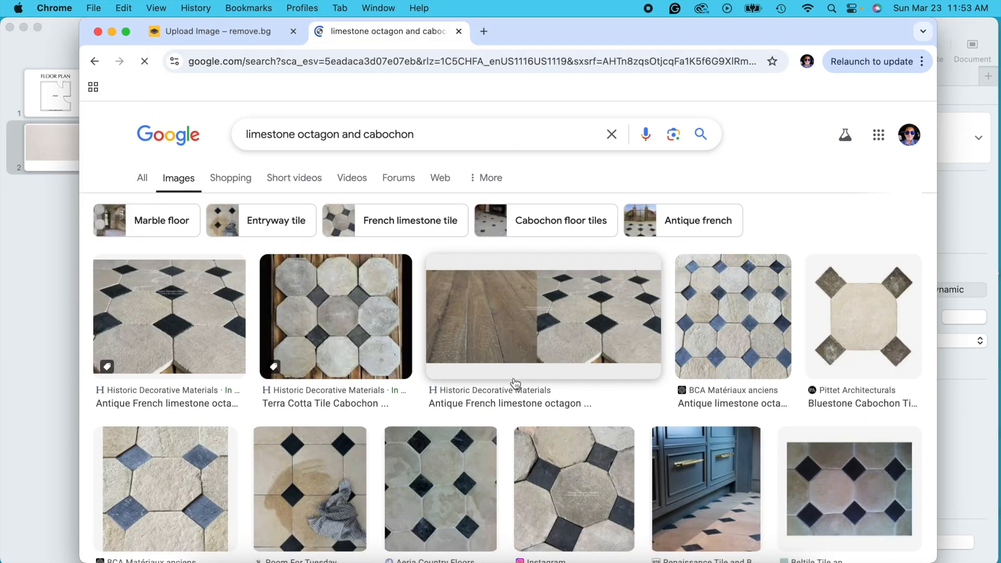
{"action": "scroll", "coordinate": [515, 383], "scroll_direction": "down", "scroll_amount": 1}
{"action": "scroll", "coordinate": [516, 385], "scroll_direction": "down", "scroll_amount": 6}
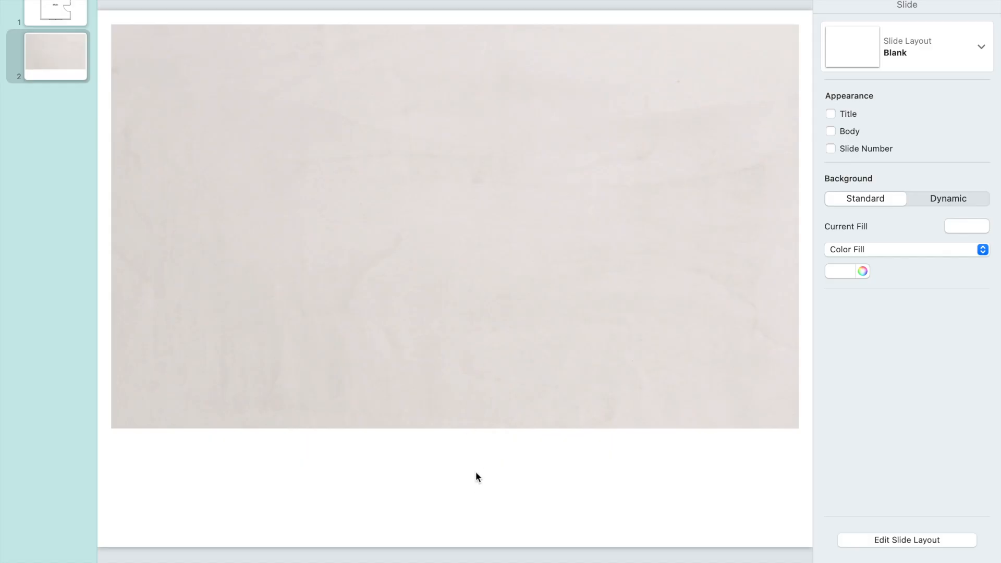
Step: Paste the cabochon floor tile image into the Keynote slide and crop its upper and lower edges to a horizontal strip
{"action": "key", "text": "super+v"}
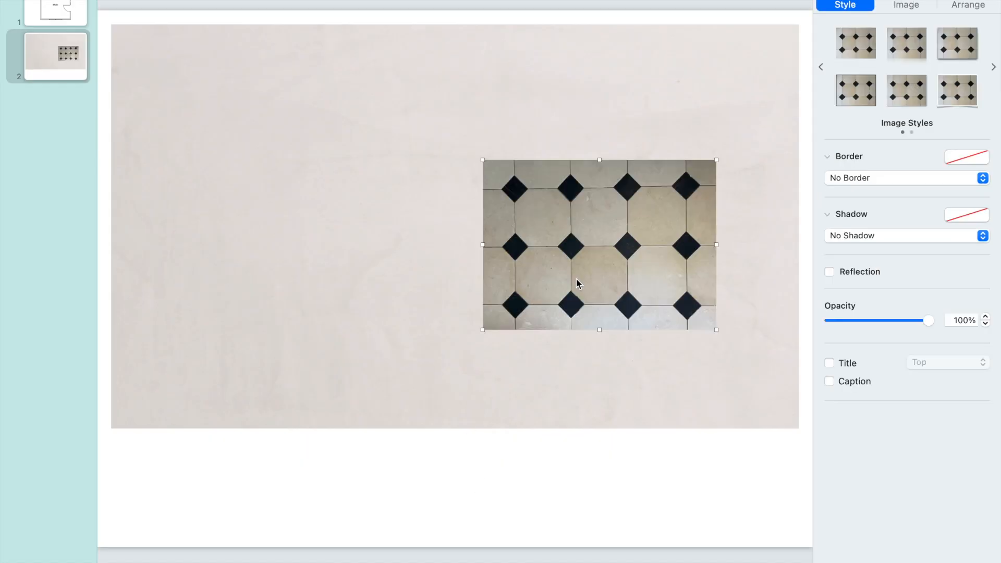
{"action": "double_click", "coordinate": [598, 237]}
{"action": "left_click_drag", "start_coordinate": [598, 324], "coordinate": [598, 284]}
{"action": "left_click_drag", "start_coordinate": [597, 160], "coordinate": [598, 188]}
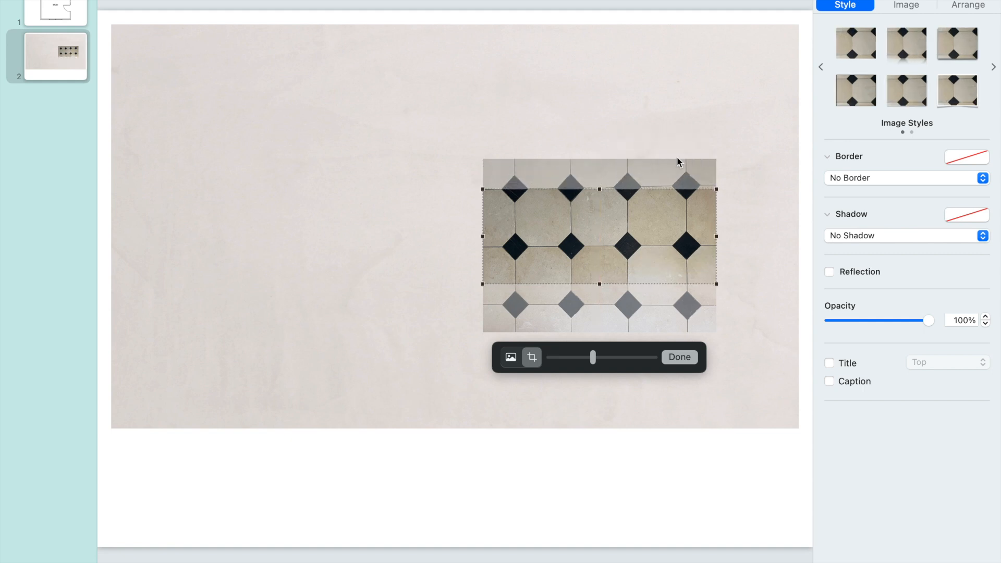
{"action": "left_click", "coordinate": [739, 138]}
Step: Move the tile strip to the slide's lower right below the wall and place a duplicate beside it on the left
{"action": "left_click_drag", "start_coordinate": [661, 238], "coordinate": [737, 484]}
{"action": "left_click", "coordinate": [468, 521]}
{"action": "left_click", "coordinate": [634, 473]}
{"action": "key", "text": "super+d"}
{"action": "left_click_drag", "start_coordinate": [634, 473], "coordinate": [391, 465]}
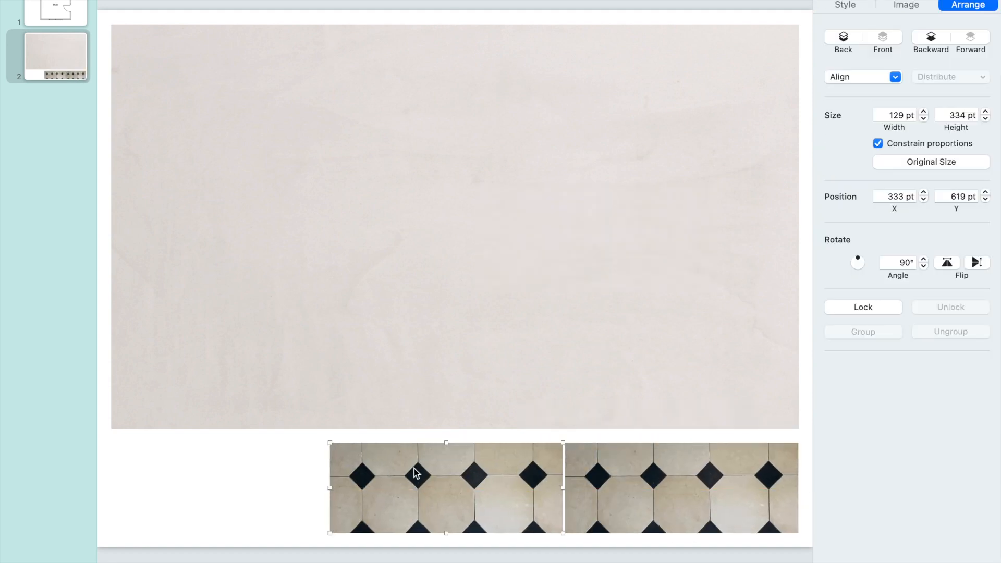
Step: Flip the left tile strip horizontally and butt it against the right strip so the floor pattern continues
{"action": "left_click", "coordinate": [947, 262]}
{"action": "left_click_drag", "start_coordinate": [400, 506], "coordinate": [402, 506]}
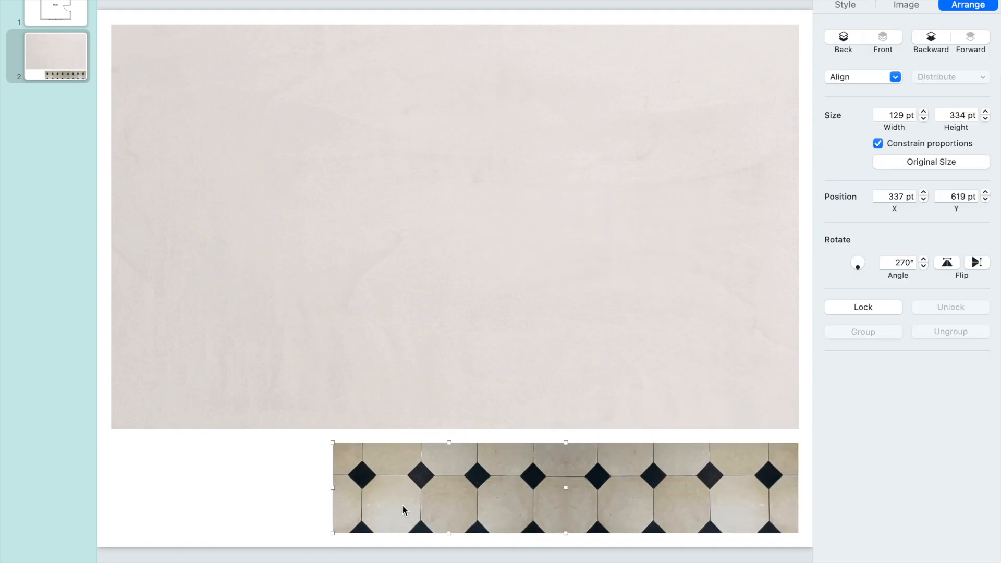
{"action": "left_click", "coordinate": [281, 506]}
Step: Duplicate a tile strip, place it at the floor's empty left end, and nudge it into line with its neighbour
{"action": "left_click", "coordinate": [664, 478]}
{"action": "key", "text": "super+d"}
{"action": "left_click_drag", "start_coordinate": [663, 479], "coordinate": [208, 473]}
{"action": "left_click", "coordinate": [229, 386]}
{"action": "left_click_drag", "start_coordinate": [447, 474], "coordinate": [452, 474]}
{"action": "key", "text": "Right"}
{"action": "key", "text": "Right"}
{"action": "key", "text": "Right"}
{"action": "key", "text": "Right"}
{"action": "key", "text": "Right"}
{"action": "key", "text": "Right"}
{"action": "key", "text": "Left"}
{"action": "left_click", "coordinate": [646, 474], "text": "shift"}
{"action": "left_click", "coordinate": [623, 18]}
{"action": "scroll", "coordinate": [622, 87], "scroll_direction": "down", "scroll_amount": 5}
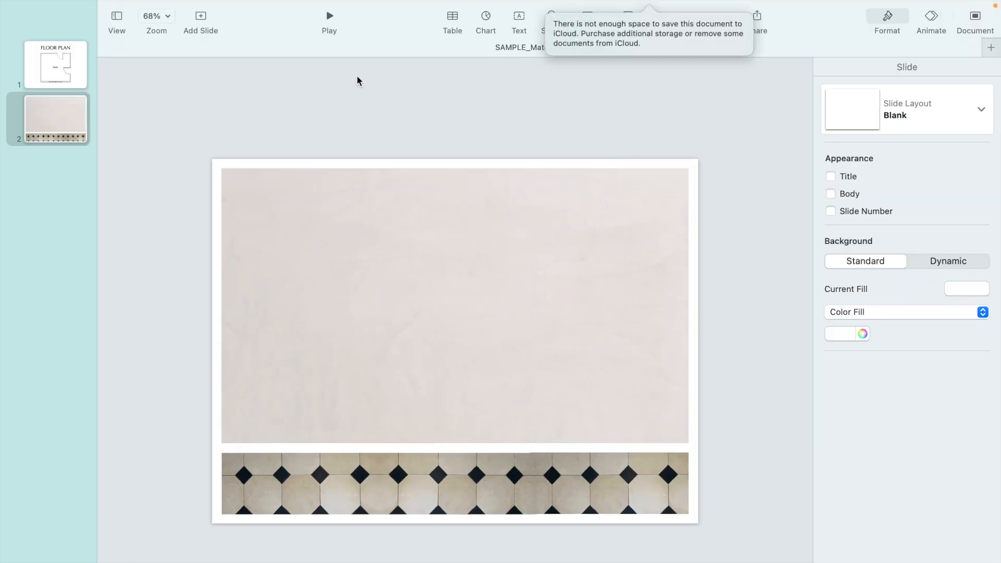
Step: Paste the marble-topped console table image, scale it to 568 pt wide, and centre it with its feet on the tile floor
{"action": "mouse_move", "coordinate": [107, 2]}
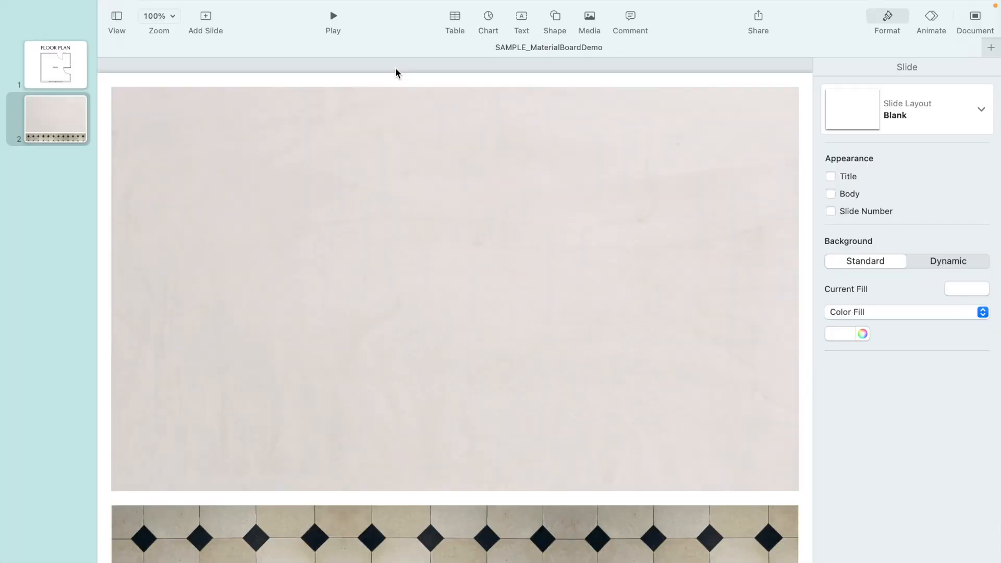
{"action": "key", "text": "super+v"}
{"action": "left_click_drag", "start_coordinate": [608, 154], "coordinate": [483, 375]}
{"action": "left_click_drag", "start_coordinate": [455, 148], "coordinate": [456, 169]}
{"action": "left_click_drag", "start_coordinate": [462, 381], "coordinate": [464, 381]}
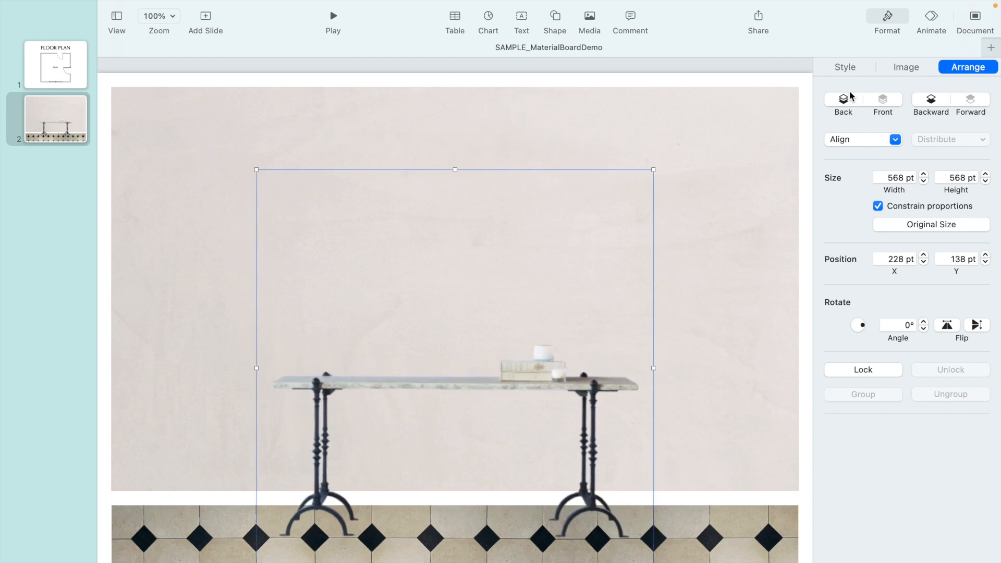
Step: Apply a Drop Shadow to the console table image
{"action": "left_click", "coordinate": [845, 68]}
{"action": "left_click", "coordinate": [877, 298]}
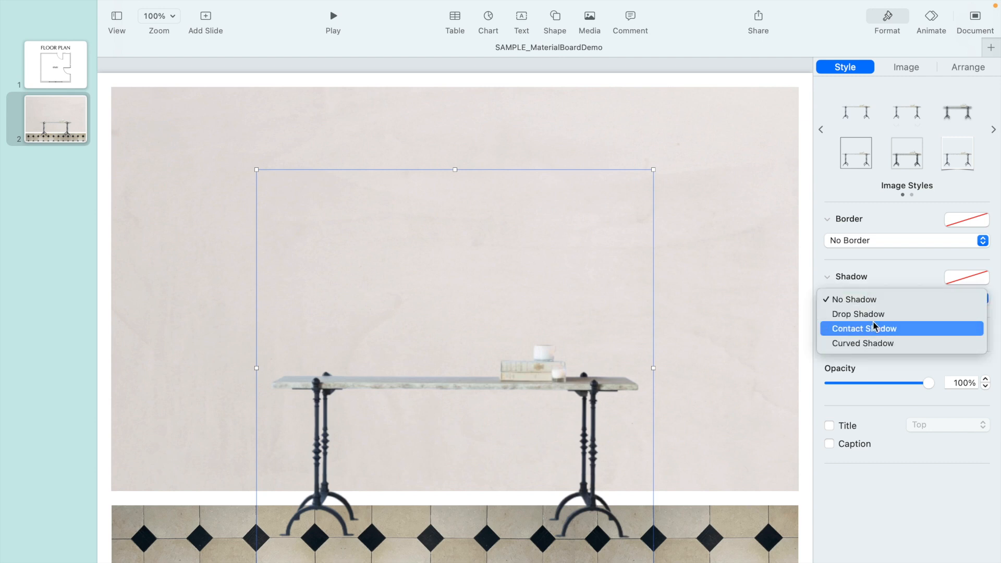
{"action": "left_click", "coordinate": [871, 315]}
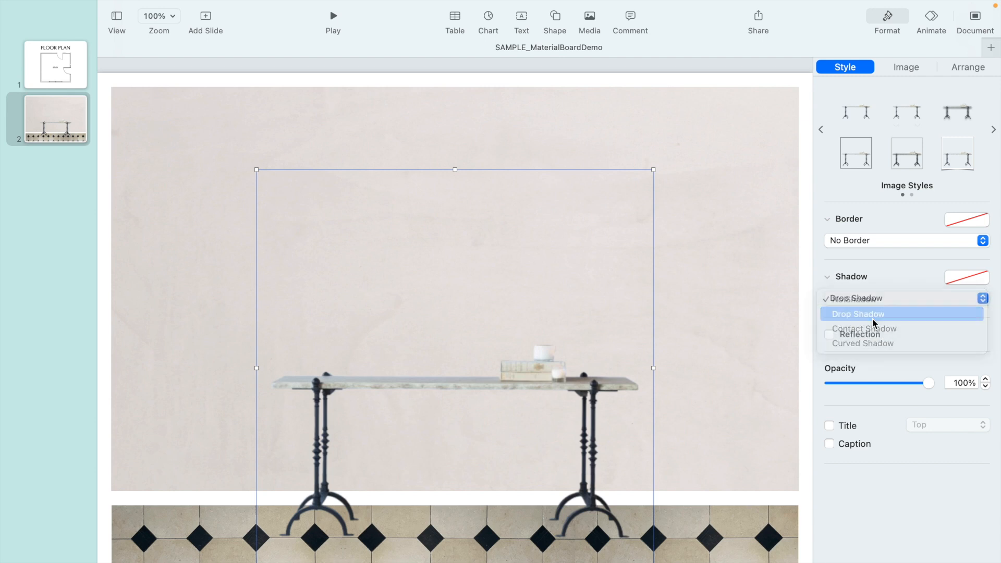
{"action": "left_click", "coordinate": [715, 71]}
Step: Switch to Google Chrome and search images for "cornell sports photos" from the new tab
{"action": "mouse_move", "coordinate": [447, 2]}
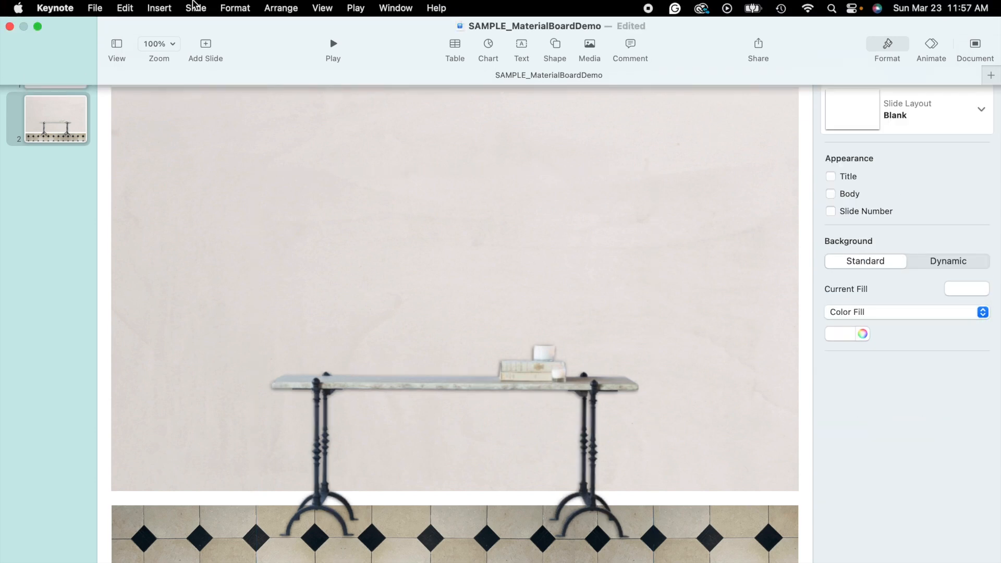
{"action": "left_click", "coordinate": [38, 27]}
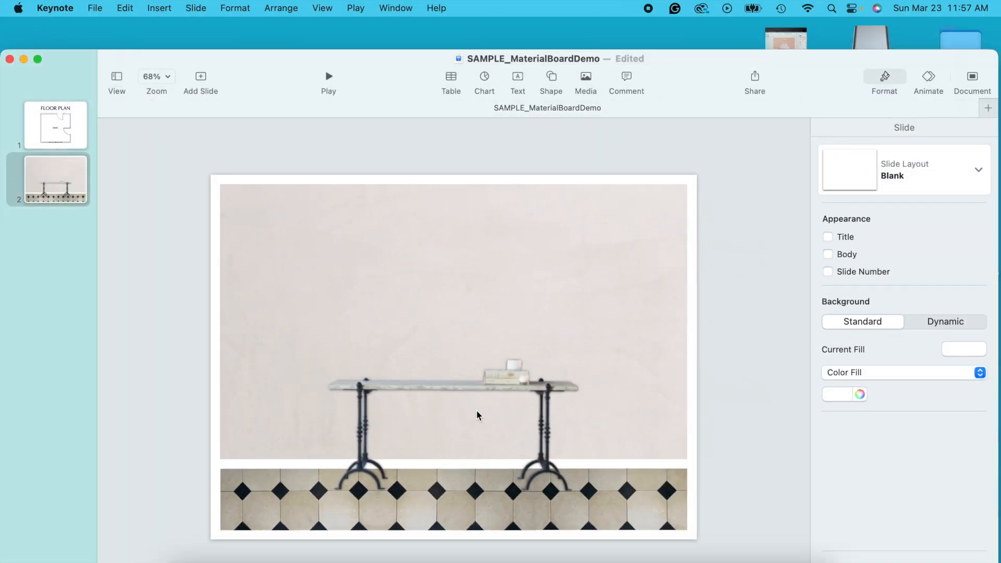
{"action": "left_click", "coordinate": [666, 561]}
{"action": "left_click", "coordinate": [483, 36]}
{"action": "type", "text": "CO"}
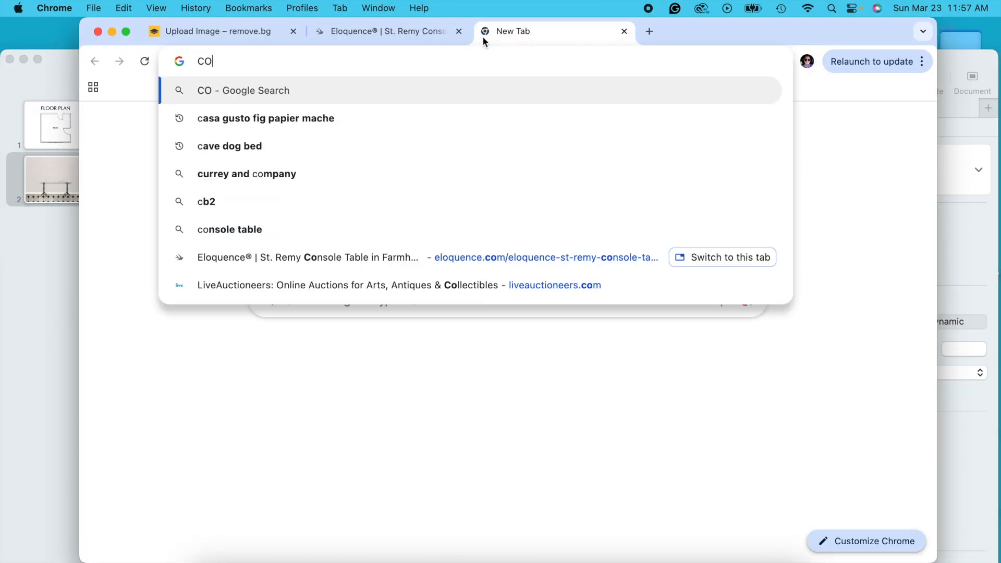
{"action": "type", "text": "RNELL "}
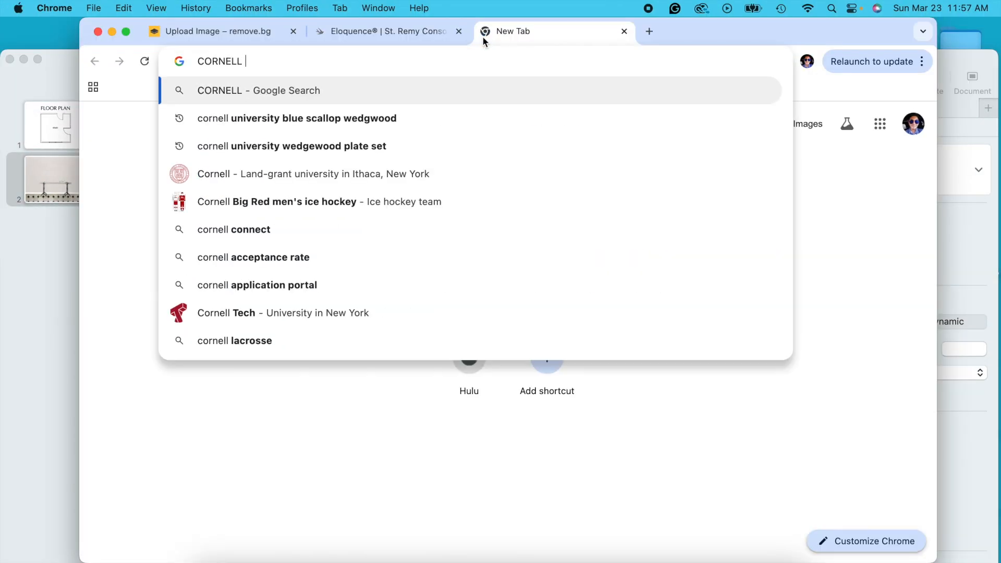
{"action": "type", "text": "SPORTS"}
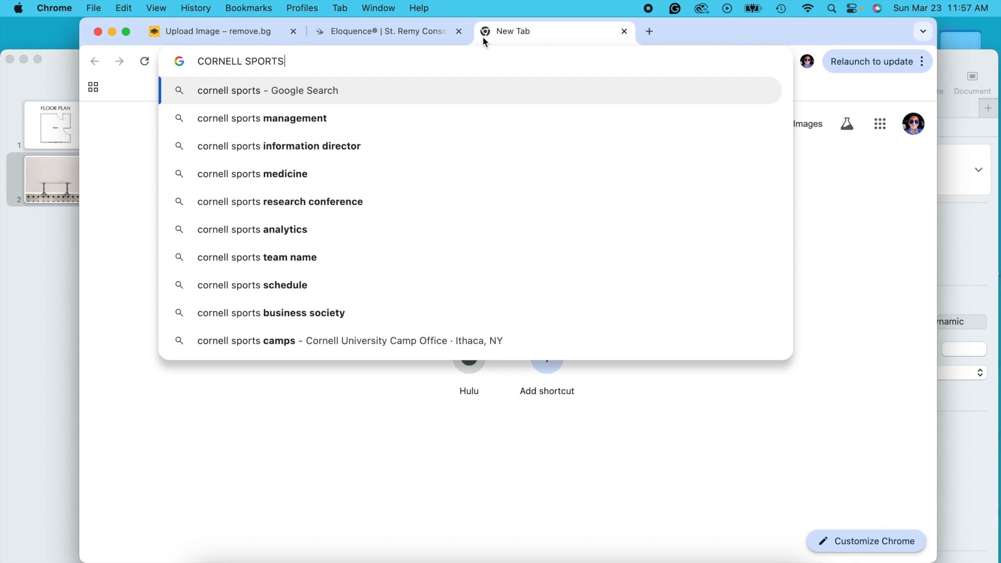
{"action": "type", "text": " PHOT"}
{"action": "key", "text": "Return"}
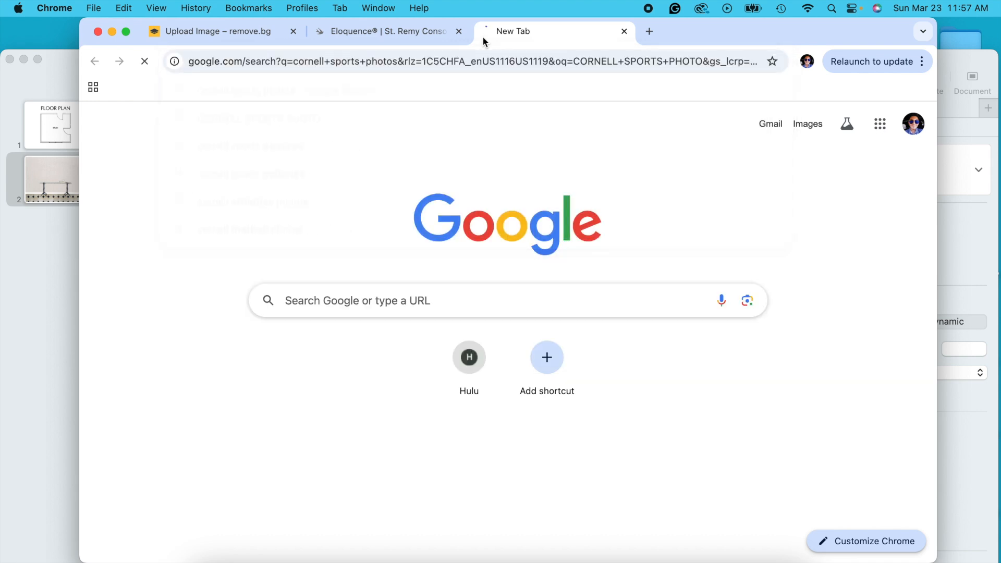
{"action": "left_click", "coordinate": [176, 180]}
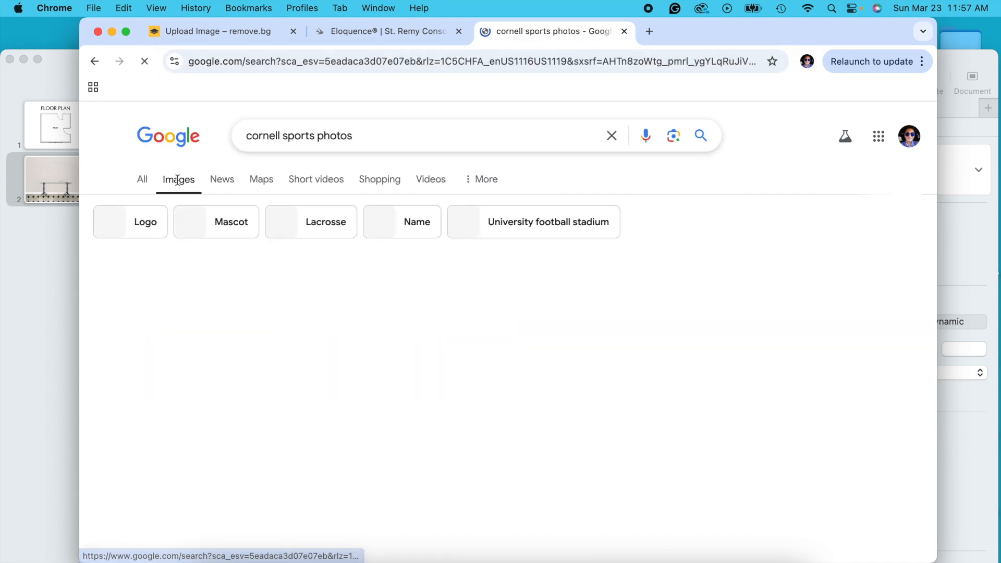
Step: Refine the image search to "VINTAGE cornell sports photos" and open the sepia baseball team photo
{"action": "left_click", "coordinate": [251, 136]}
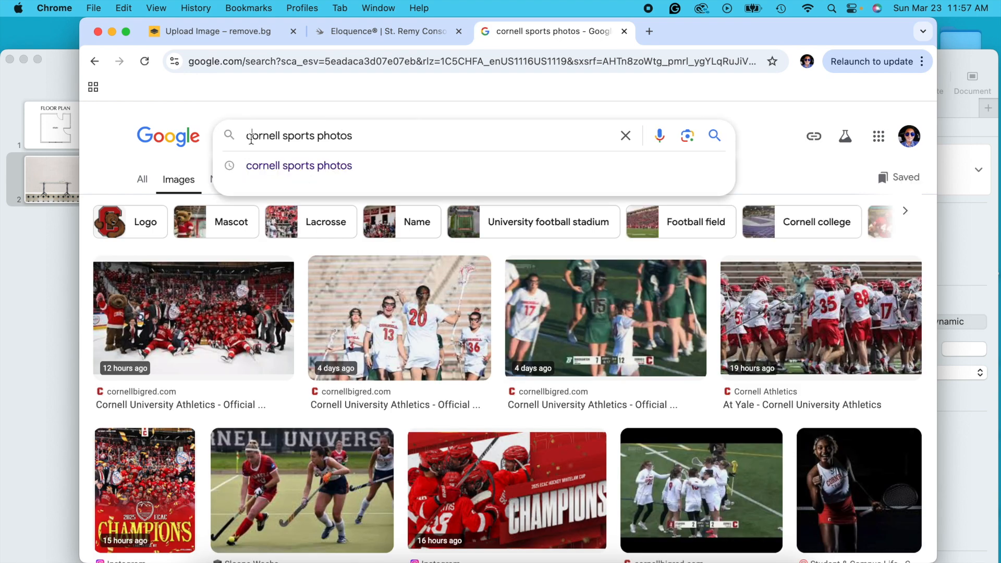
{"action": "type", "text": "VINT"}
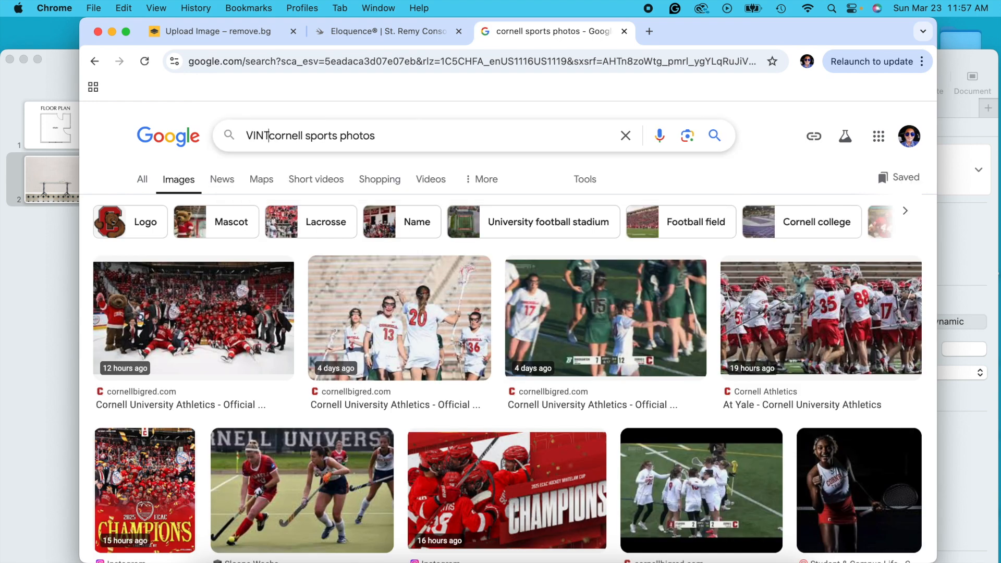
{"action": "type", "text": "AGE"}
{"action": "key", "text": "Return"}
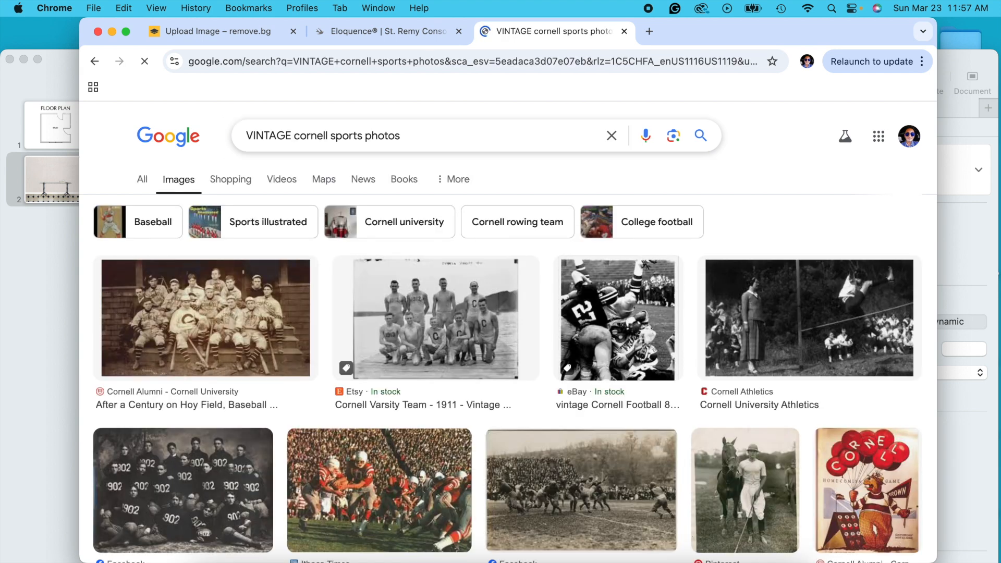
{"action": "left_click", "coordinate": [235, 297]}
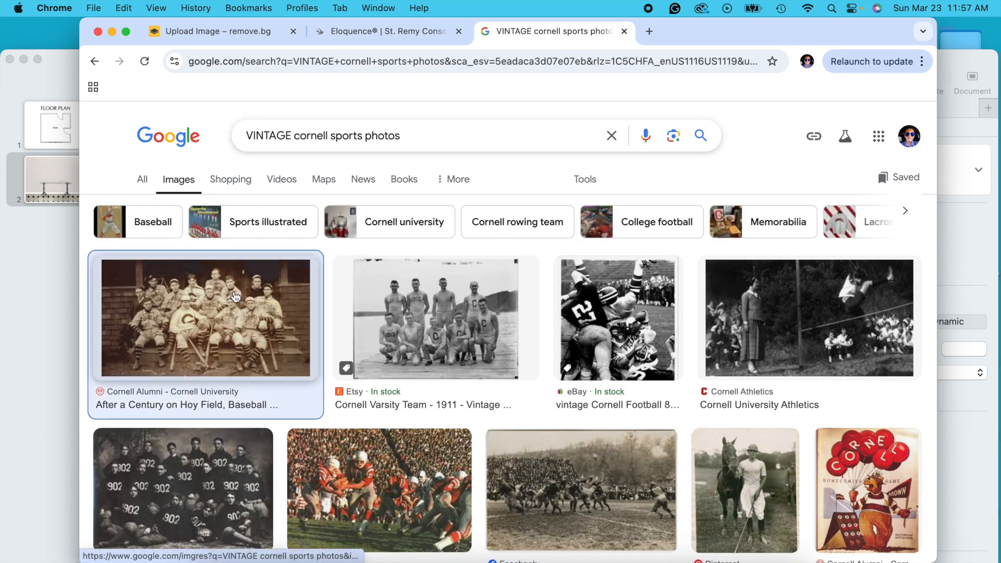
{"action": "scroll", "coordinate": [805, 357], "scroll_direction": "down", "scroll_amount": 3}
{"action": "scroll", "coordinate": [806, 356], "scroll_direction": "up", "scroll_amount": 3}
Step: Switch back to Keynote, paste the baseball team photo, and place it scaled down on the wall above the console table
{"action": "left_click", "coordinate": [112, 31]}
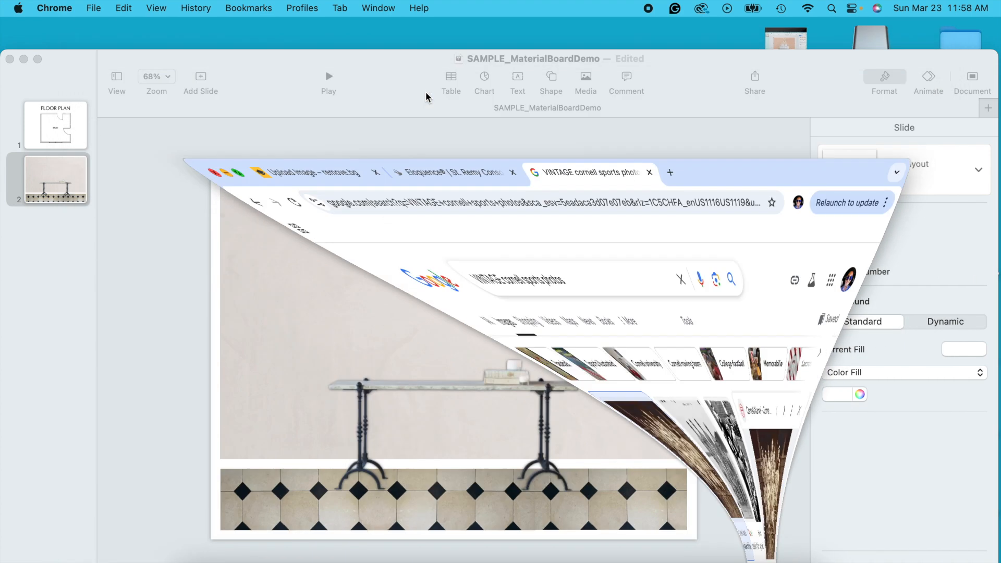
{"action": "key", "text": "super+v"}
{"action": "left_click_drag", "start_coordinate": [531, 343], "coordinate": [367, 270]}
{"action": "left_click_drag", "start_coordinate": [429, 328], "coordinate": [443, 208]}
Step: Insert a square shape, send it behind the team photo, and resize it to leave a narrow mat around the photo
{"action": "left_click", "coordinate": [527, 45]}
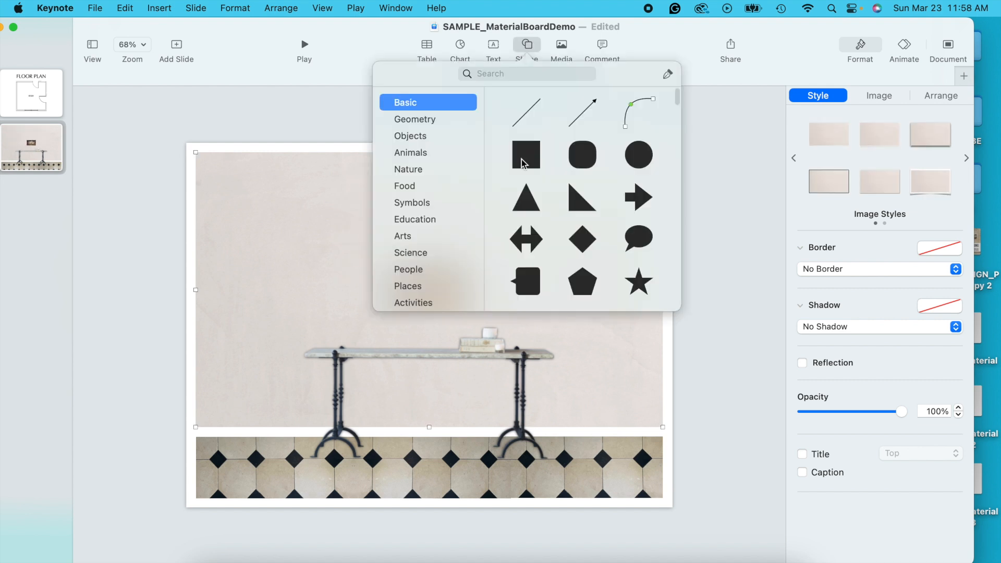
{"action": "left_click", "coordinate": [524, 154]}
{"action": "left_click_drag", "start_coordinate": [446, 297], "coordinate": [472, 290]}
{"action": "left_click", "coordinate": [928, 96]}
{"action": "left_click", "coordinate": [897, 132]}
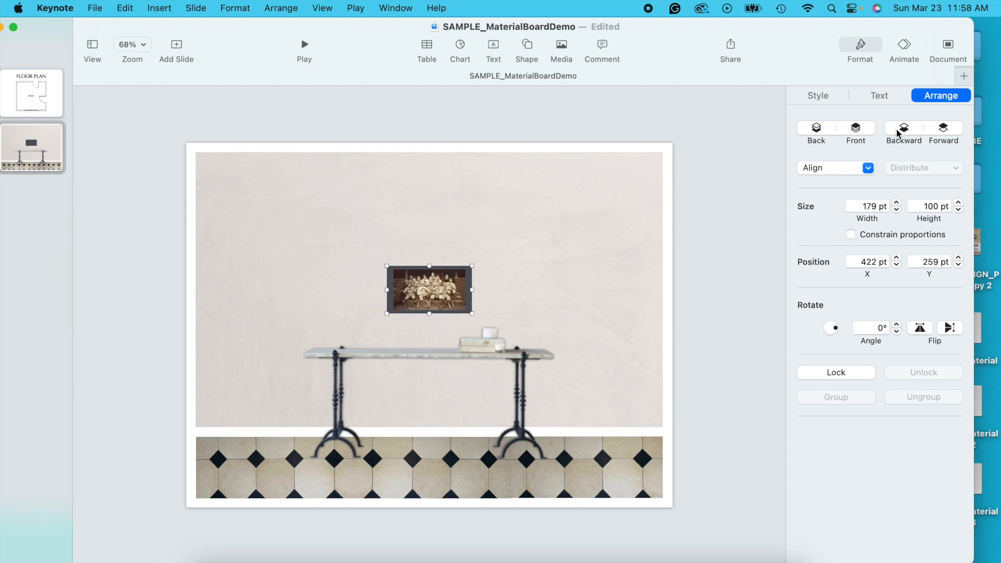
{"action": "left_click_drag", "start_coordinate": [472, 289], "coordinate": [468, 289]}
{"action": "left_click_drag", "start_coordinate": [392, 292], "coordinate": [395, 292]}
Step: Change the fill of the mat rectangle behind the team photo to white
{"action": "left_click", "coordinate": [543, 41]}
{"action": "left_click", "coordinate": [732, 169]}
{"action": "left_click", "coordinate": [462, 268]}
{"action": "left_click", "coordinate": [829, 96]}
{"action": "left_click", "coordinate": [825, 295]}
{"action": "left_click", "coordinate": [761, 390]}
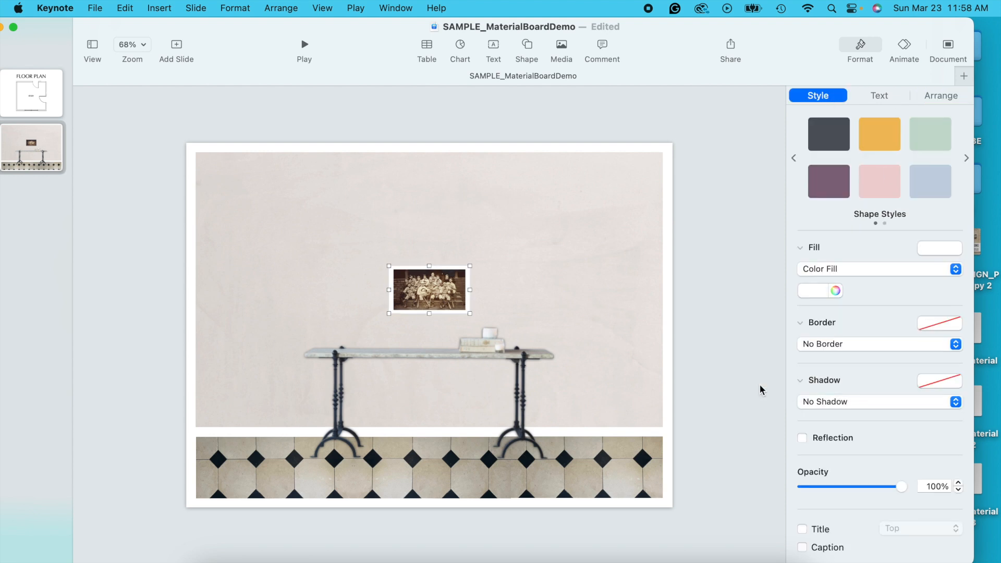
Step: Resize the dark wooden picture frame and position it around the matted team photo
{"action": "left_click", "coordinate": [685, 331]}
{"action": "left_click_drag", "start_coordinate": [413, 158], "coordinate": [405, 151]}
{"action": "left_click_drag", "start_coordinate": [455, 141], "coordinate": [456, 173]}
{"action": "key", "text": "Down"}
{"action": "left_click", "coordinate": [916, 95]}
{"action": "left_click", "coordinate": [555, 180]}
Step: Group the wooden frame, white mat and team photo into one object
{"action": "key", "text": "super+a"}
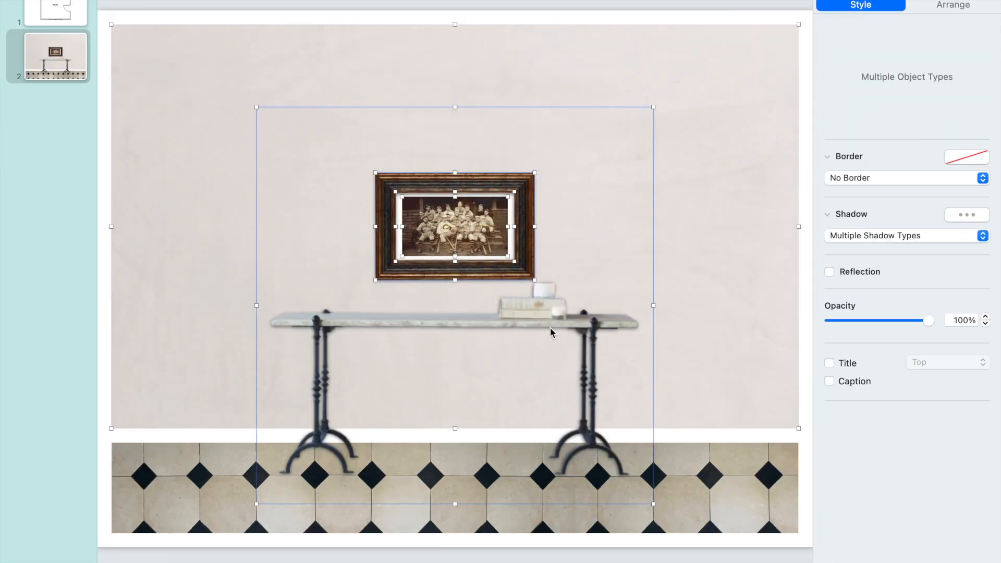
{"action": "left_click", "coordinate": [952, 5]}
{"action": "left_click", "coordinate": [862, 306]}
Step: Copy the framed team photo into an evenly spaced three-by-three gallery grid on the wall above the console table
{"action": "key", "text": "super+c"}
{"action": "key", "text": "super+v"}
{"action": "left_click_drag", "start_coordinate": [456, 174], "coordinate": [452, 138]}
{"action": "key", "text": "super+v"}
{"action": "left_click_drag", "start_coordinate": [468, 240], "coordinate": [331, 238]}
{"action": "left_click", "coordinate": [454, 163], "text": "shift"}
{"action": "left_click", "coordinate": [455, 244], "text": "shift"}
{"action": "key", "text": "super+c"}
{"action": "key", "text": "super+v"}
{"action": "key", "text": "super+v"}
{"action": "left_click", "coordinate": [331, 82], "text": "shift"}
{"action": "left_click", "coordinate": [716, 46]}
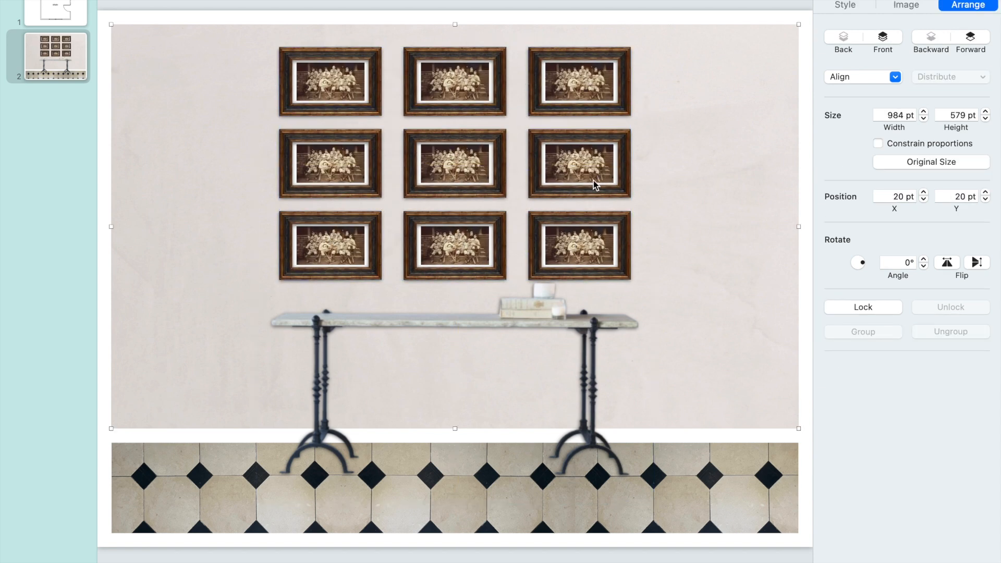
Step: Paste the olive tree and the clay pot images and stack them as a potted tree left of the console table
{"action": "key", "text": "super+v"}
{"action": "left_click_drag", "start_coordinate": [692, 396], "coordinate": [218, 393]}
{"action": "left_click_drag", "start_coordinate": [333, 245], "coordinate": [357, 246]}
{"action": "left_click", "coordinate": [360, 479]}
{"action": "key", "text": "super+v"}
{"action": "left_click_drag", "start_coordinate": [612, 337], "coordinate": [235, 442]}
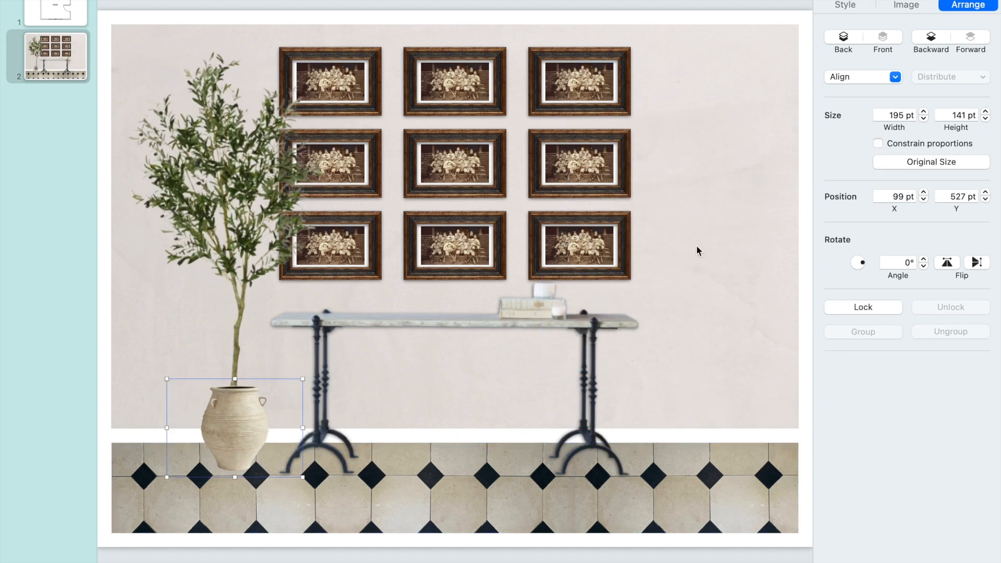
Step: Apply a Drop Shadow to both the clay pot and the olive tree
{"action": "left_click", "coordinate": [845, 5]}
{"action": "left_click", "coordinate": [860, 236]}
{"action": "left_click", "coordinate": [860, 250]}
{"action": "left_click", "coordinate": [242, 318]}
{"action": "left_click", "coordinate": [860, 235]}
{"action": "left_click", "coordinate": [860, 250]}
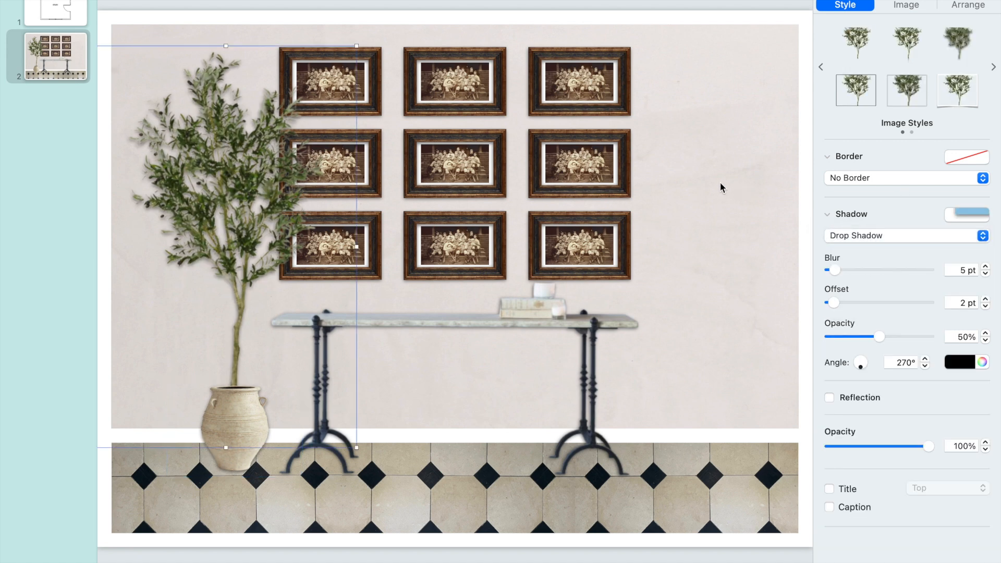
{"action": "left_click", "coordinate": [698, 115]}
{"action": "left_click", "coordinate": [707, 19]}
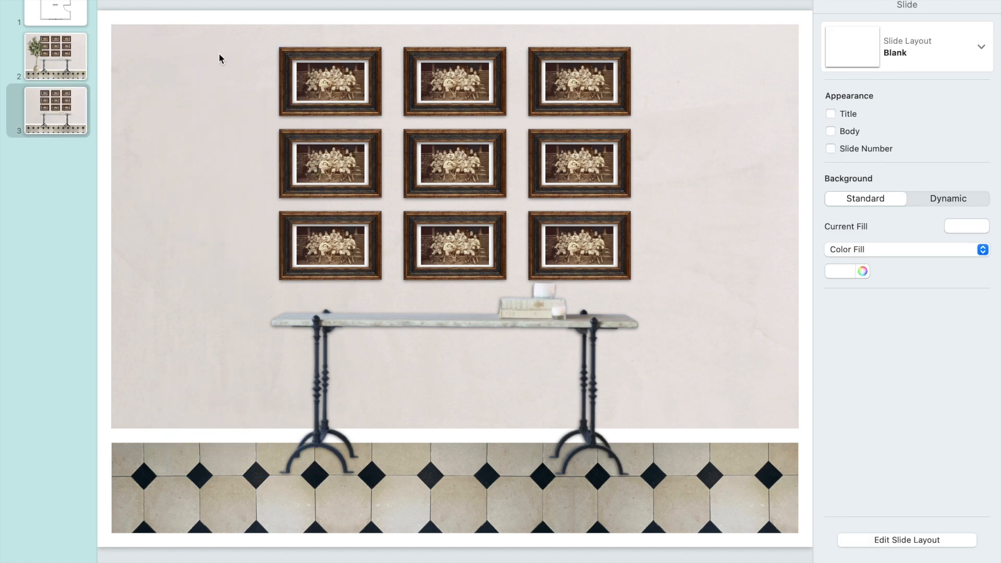
Step: Place the stone statue with a Drop Shadow left of the console on slide 3, and a copy right of the console on slide 2
{"action": "key", "text": "super+v"}
{"action": "left_click_drag", "start_coordinate": [182, 252], "coordinate": [224, 253]}
{"action": "left_click", "coordinate": [968, 5]}
{"action": "left_click", "coordinate": [845, 5]}
{"action": "left_click", "coordinate": [861, 235]}
{"action": "left_click", "coordinate": [860, 250]}
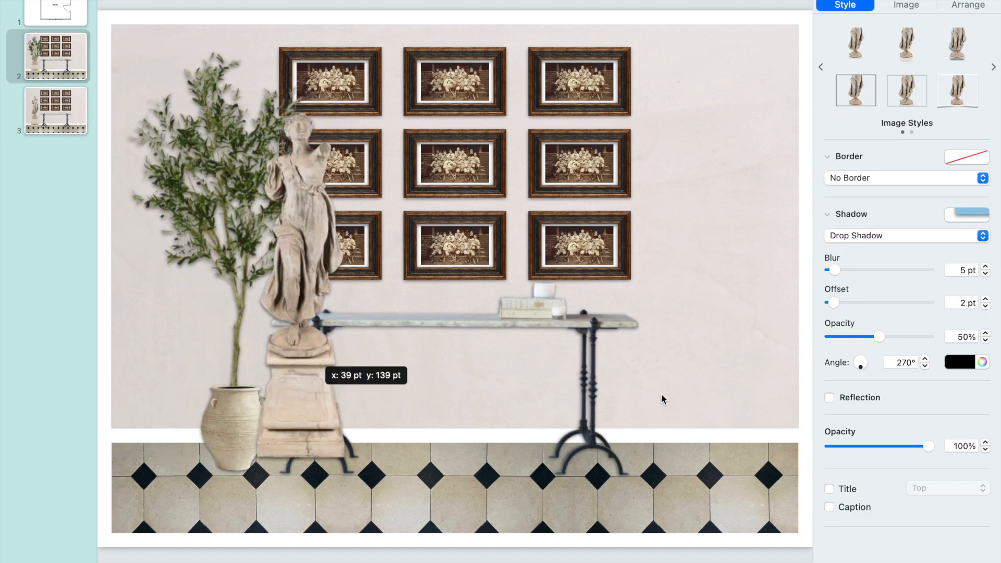
{"action": "left_click_drag", "start_coordinate": [313, 401], "coordinate": [693, 392]}
{"action": "left_click", "coordinate": [719, 319]}
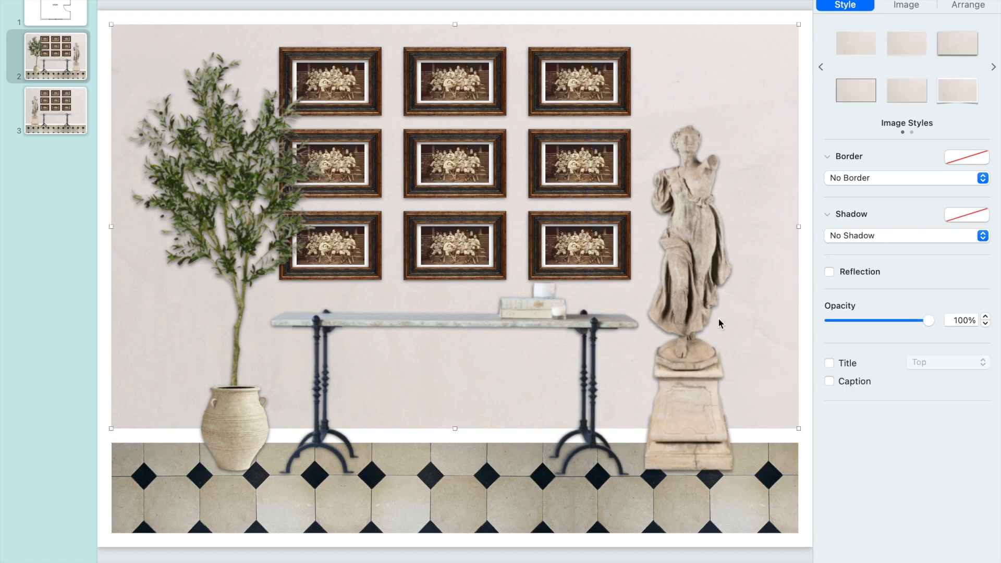
Step: Stand the gilt mantel clock, slightly scaled down, on the console table's right end and the white printer on its left part
{"action": "mouse_move", "coordinate": [44, 1]}
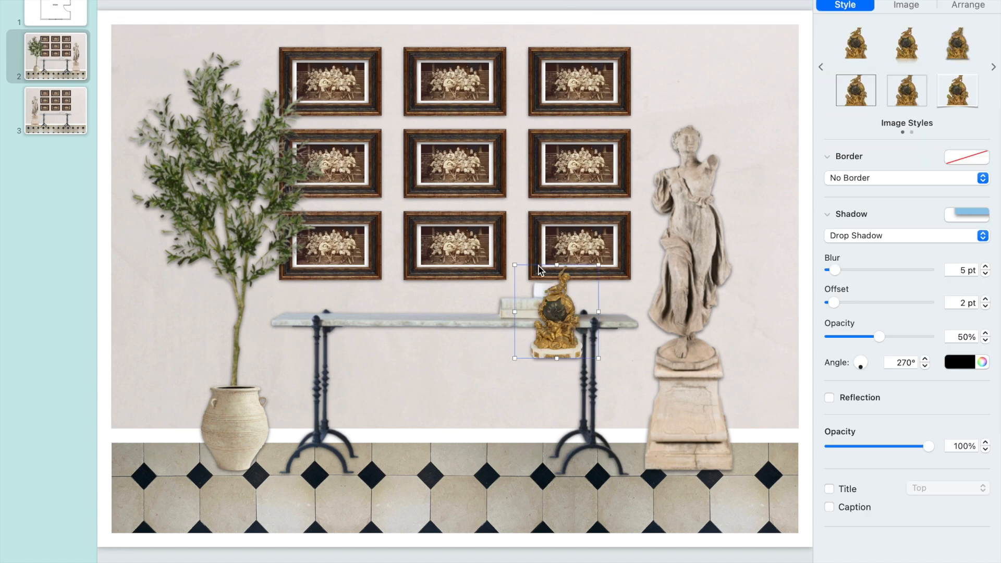
{"action": "left_click_drag", "start_coordinate": [569, 326], "coordinate": [581, 284]}
{"action": "left_click_drag", "start_coordinate": [610, 225], "coordinate": [598, 238]}
{"action": "left_click", "coordinate": [643, 219]}
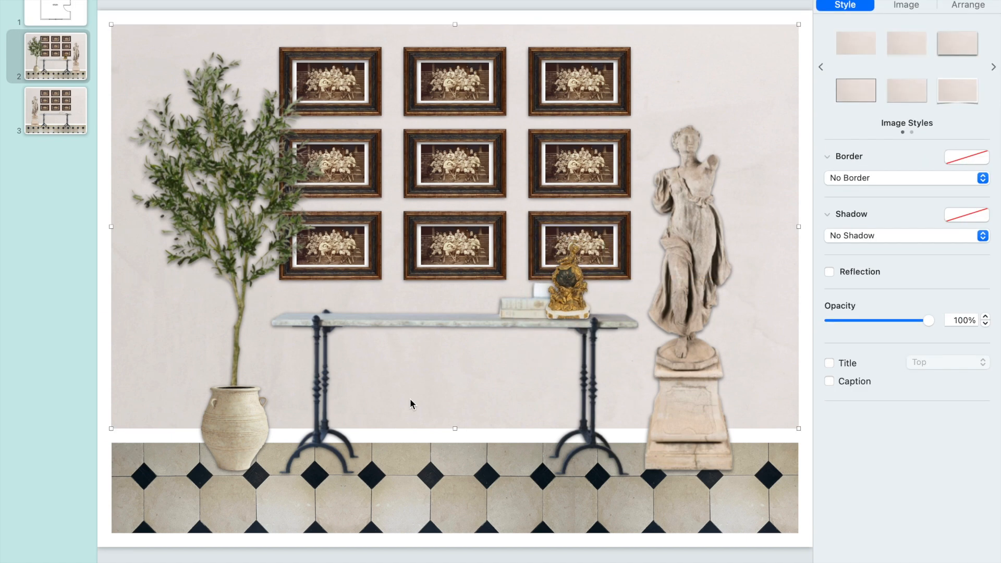
{"action": "left_click_drag", "start_coordinate": [380, 341], "coordinate": [383, 298]}
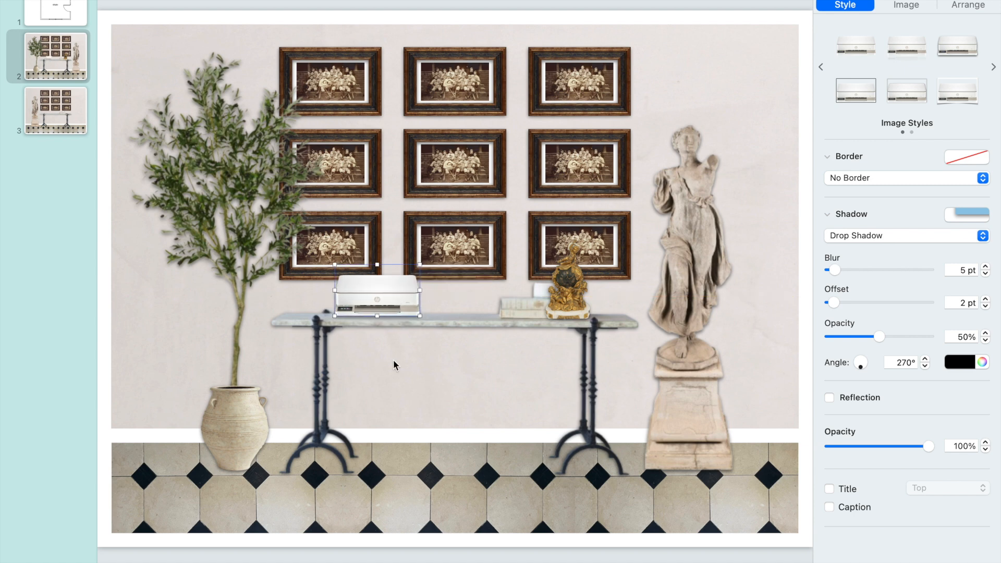
{"action": "left_click", "coordinate": [394, 360]}
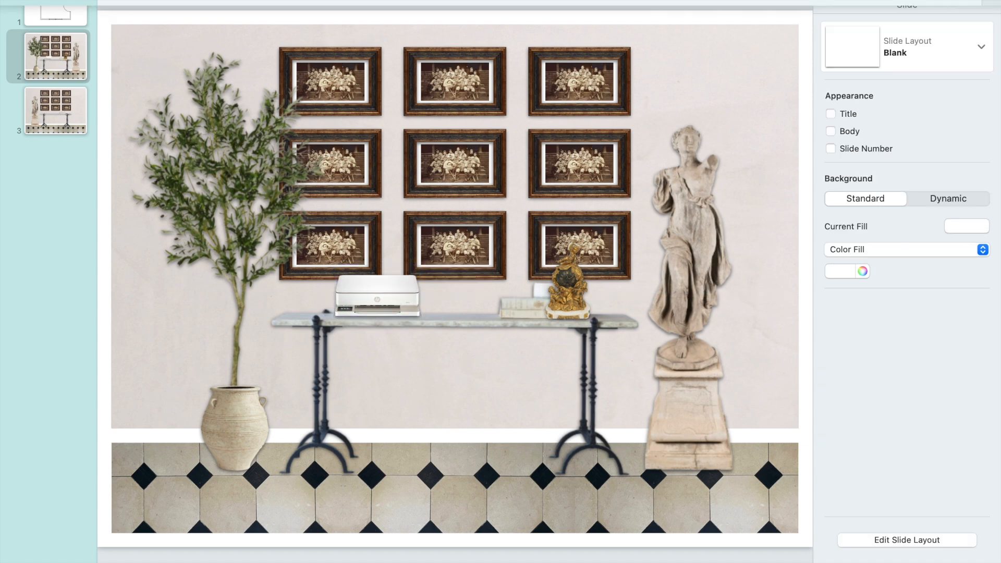
Step: Hang the crystal chandelier from the centre of the wall's upper edge and scale it down
{"action": "left_click_drag", "start_coordinate": [451, 186], "coordinate": [451, 181]}
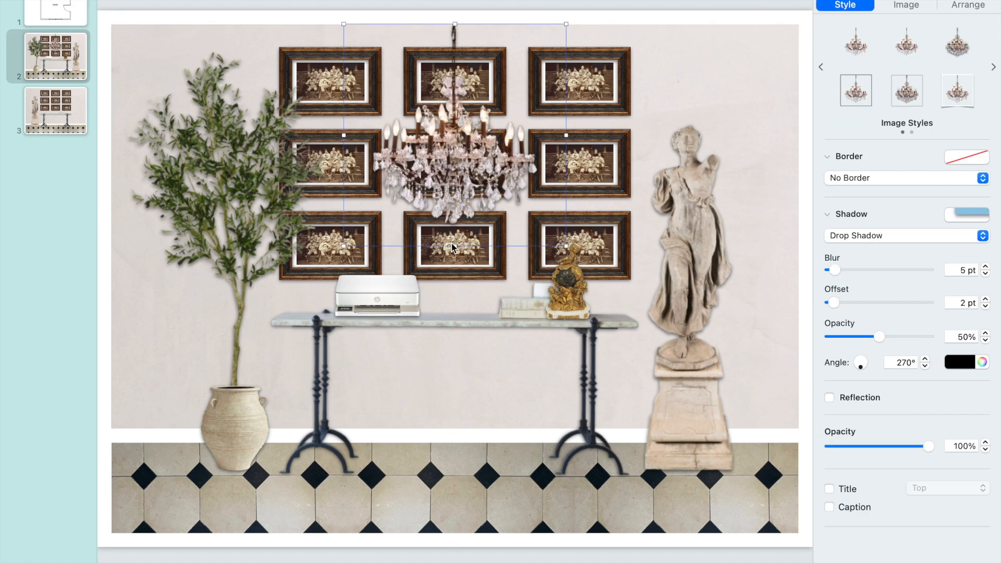
{"action": "left_click_drag", "start_coordinate": [452, 245], "coordinate": [453, 205]}
{"action": "left_click_drag", "start_coordinate": [455, 140], "coordinate": [459, 136]}
{"action": "left_click", "coordinate": [535, 33]}
{"action": "left_click", "coordinate": [452, 136]}
{"action": "left_click_drag", "start_coordinate": [455, 207], "coordinate": [454, 198]}
{"action": "left_click", "coordinate": [613, 14]}
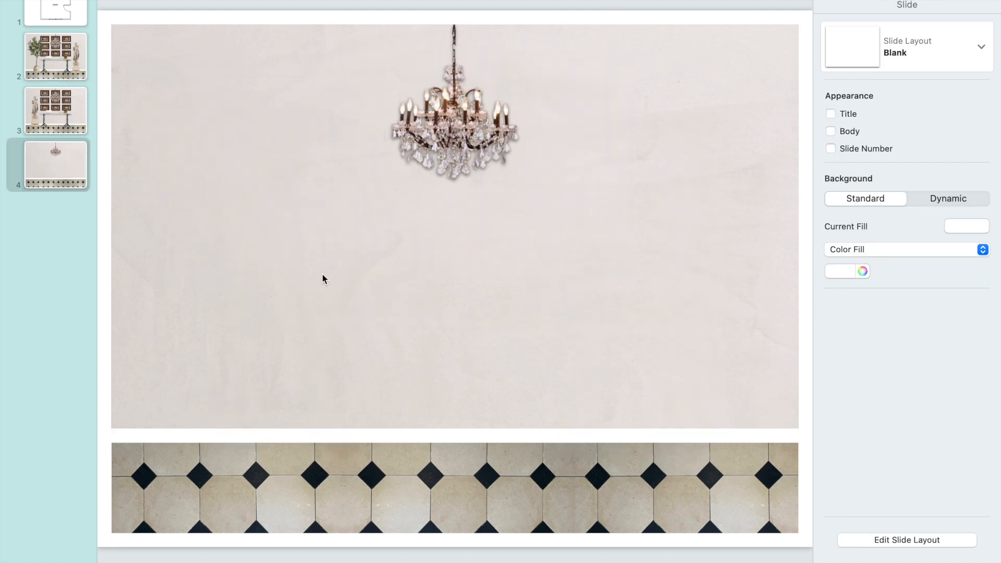
Step: Paste the carved wooden desk image onto slide 4 and position it left of centre, overlapping the wall and tile floor
{"action": "key", "text": "super+v"}
{"action": "left_click_drag", "start_coordinate": [450, 309], "coordinate": [392, 322]}
{"action": "left_click", "coordinate": [548, 233]}
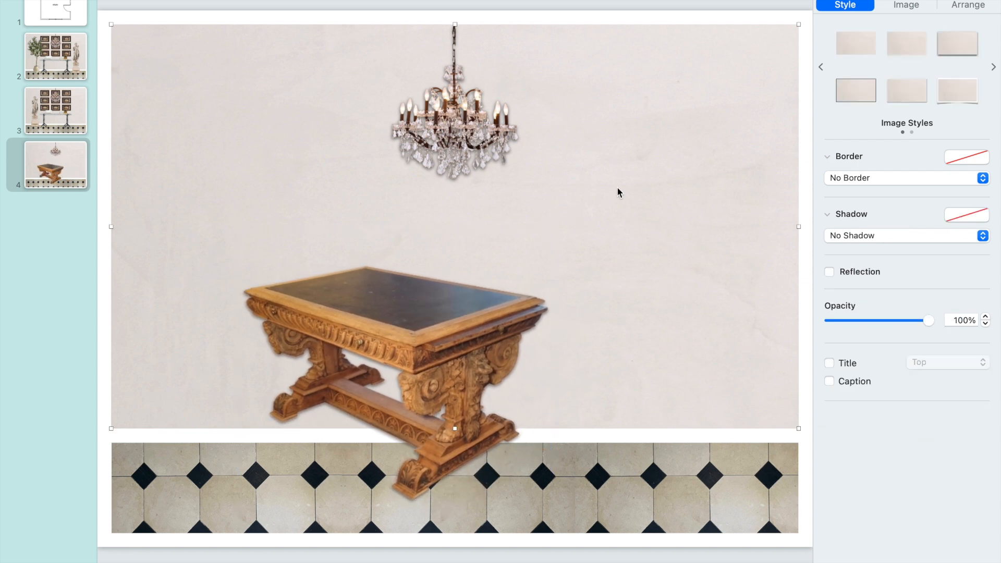
Step: Place the brown leather armchair with a Drop Shadow at the carved desk's right end on slide 4
{"action": "left_click", "coordinate": [574, 19]}
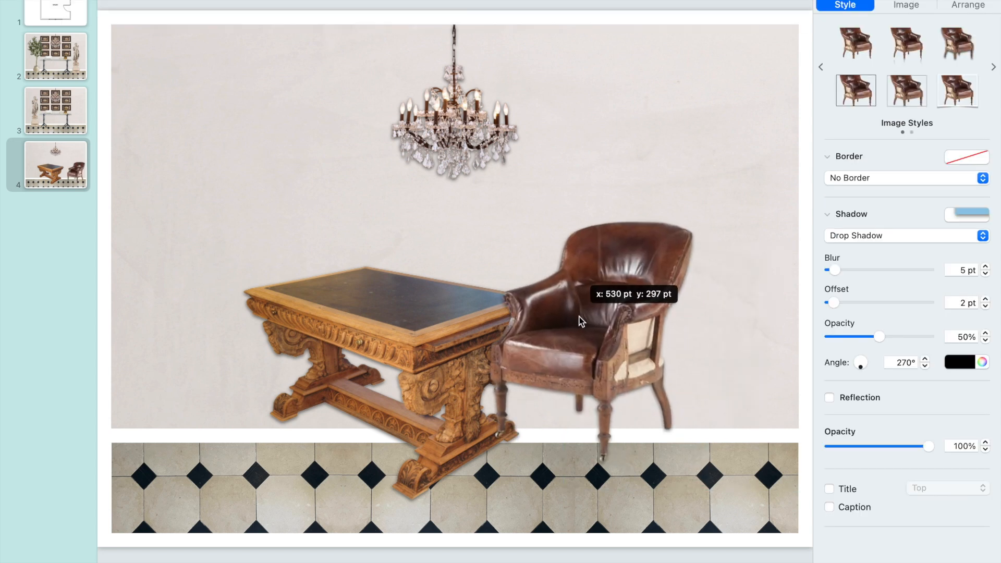
{"action": "mouse_move", "coordinate": [583, 318]}
{"action": "left_mouse_down"}
{"action": "mouse_move", "coordinate": [584, 274]}
{"action": "mouse_move", "coordinate": [576, 310]}
{"action": "left_mouse_up"}
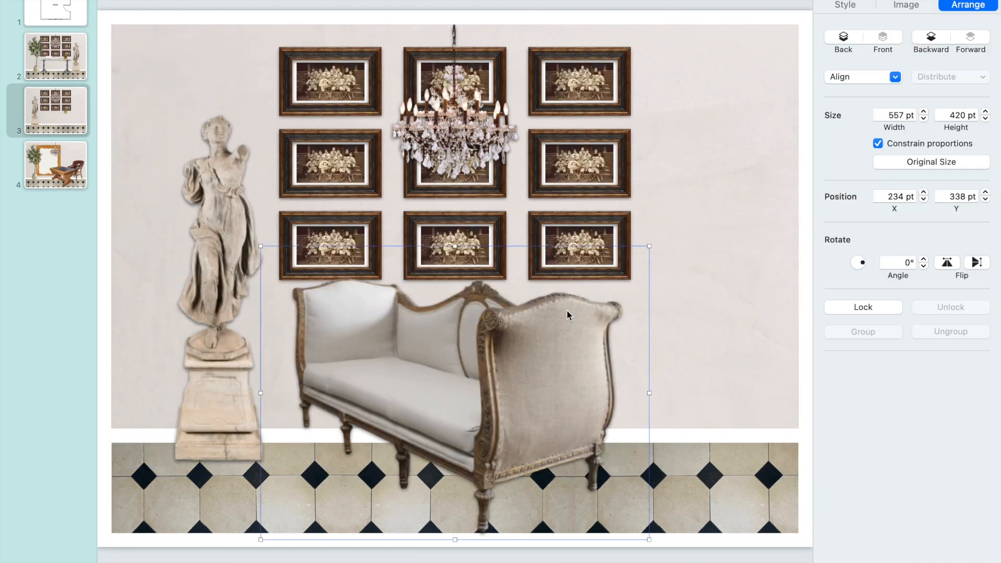
Step: Move the upholstered settee up on slide 3 so it overlaps the lowest row of frames and the tile floor
{"action": "left_click_drag", "start_coordinate": [567, 311], "coordinate": [498, 355]}
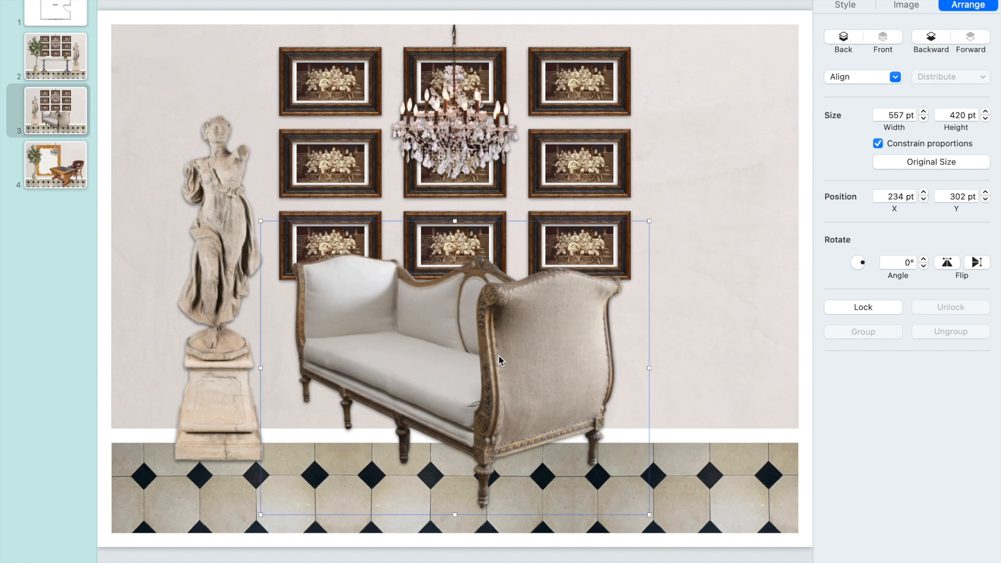
{"action": "left_click", "coordinate": [633, 369]}
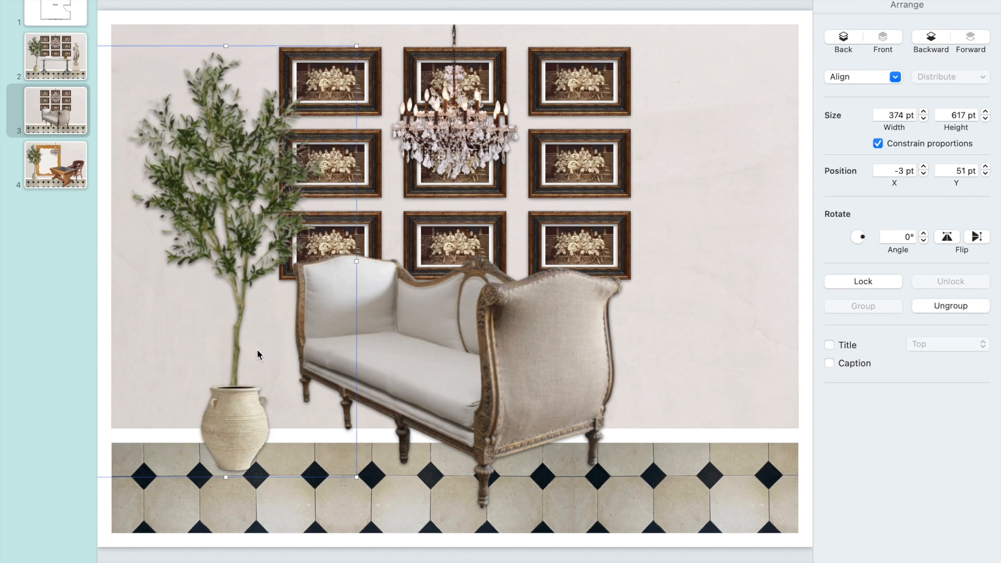
{"action": "left_click", "coordinate": [395, 499]}
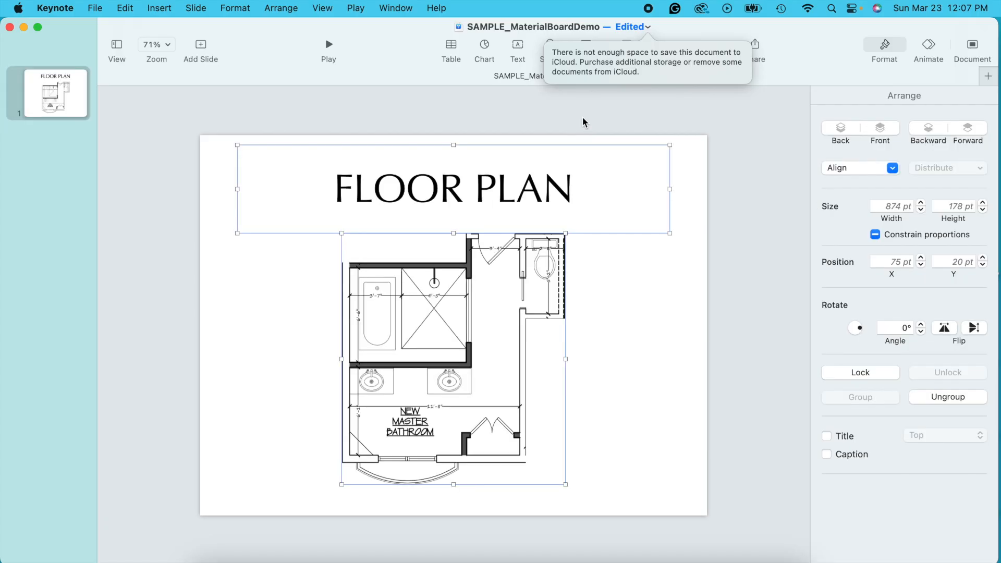
Step: Switch to Chrome and search the web for "UNGLAZED TERRACOTTA FLOORING"
{"action": "left_click", "coordinate": [582, 118]}
{"action": "left_click", "coordinate": [692, 562]}
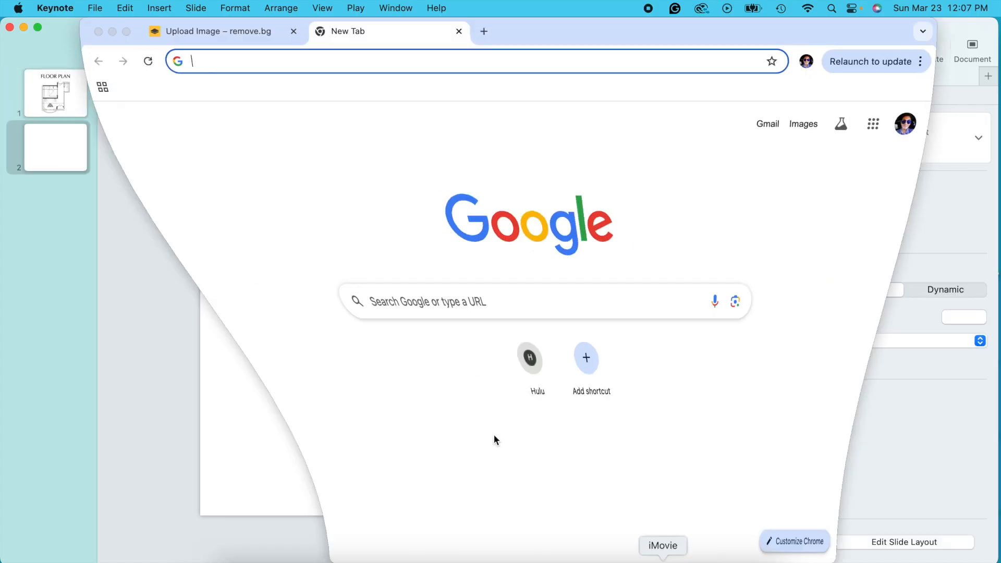
{"action": "type", "text": "UNGLAZED TERRACOTTA FLOORING"}
{"action": "key", "text": "Return"}
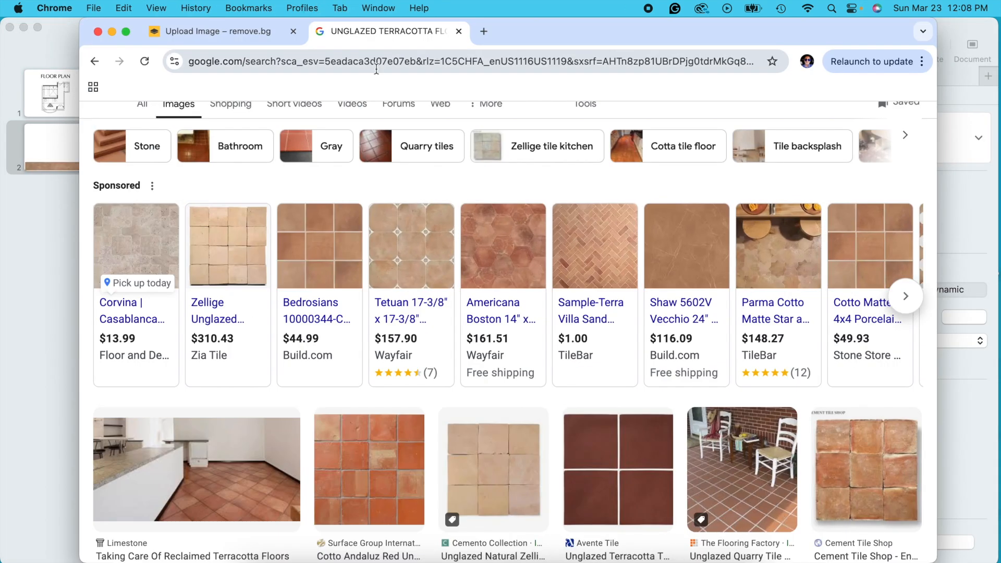
Step: Search the web for a green limewash wall finish
{"action": "left_click", "coordinate": [375, 65]}
{"action": "type", "text": "GREEN LIMEWA"}
{"action": "key", "text": "Return"}
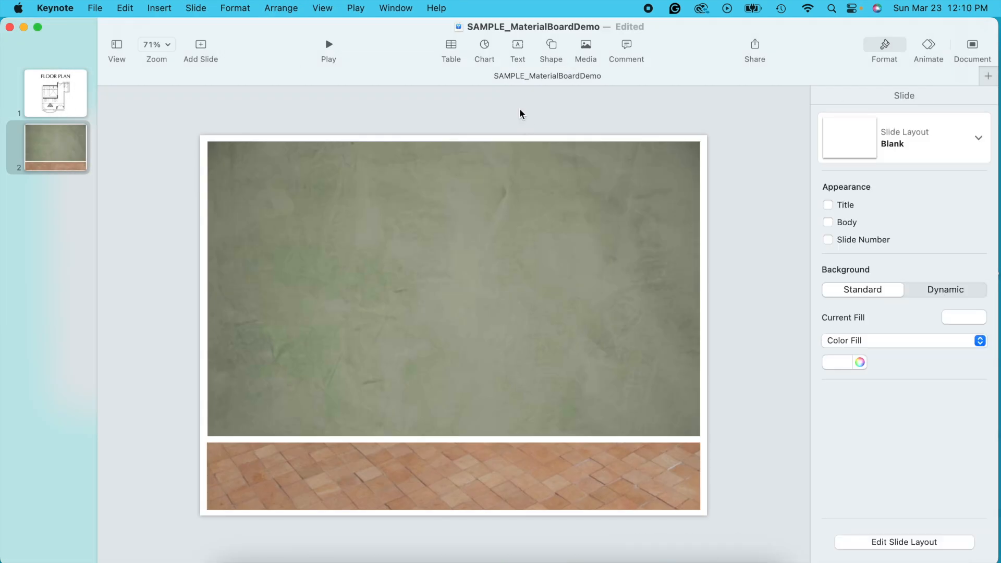
Step: Paste the cream corner cabinet at the green wall's left edge, crop its empty surroundings, and nudge it slightly left and up
{"action": "key", "text": "super+v"}
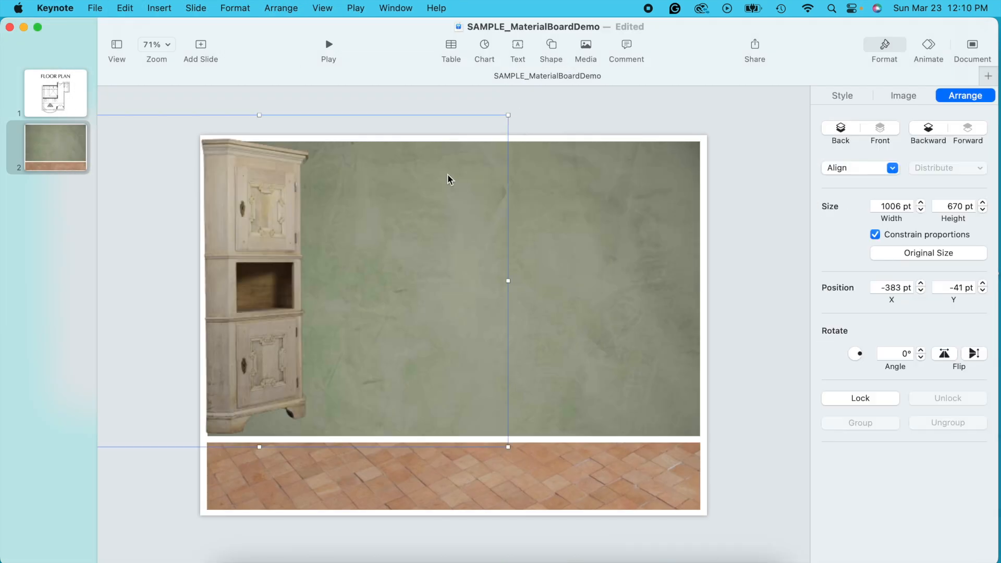
{"action": "double_click", "coordinate": [271, 245]}
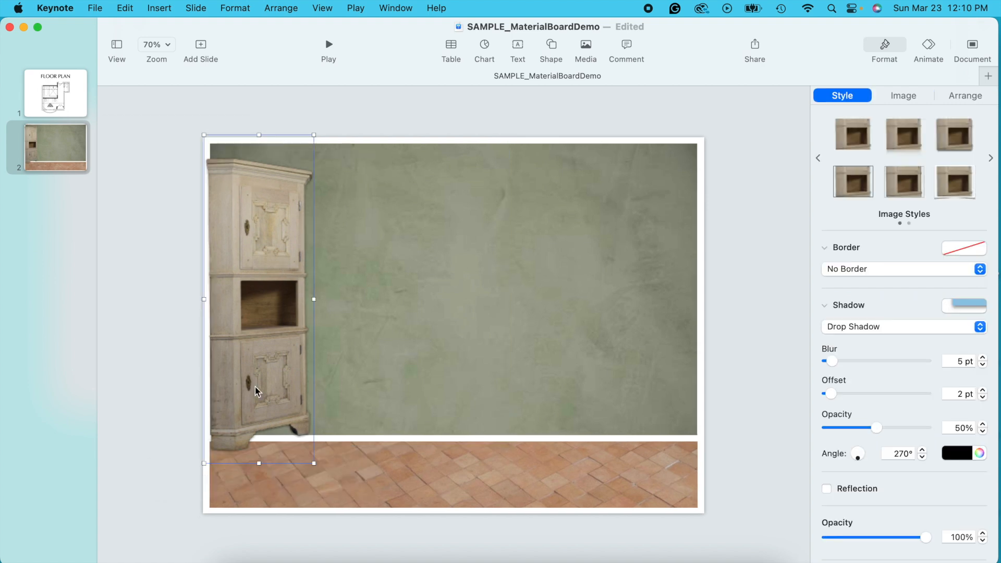
{"action": "key", "text": "Left"}
{"action": "key", "text": "Left"}
{"action": "key", "text": "Up"}
{"action": "key", "text": "Up"}
{"action": "key", "text": "Up"}
{"action": "key", "text": "Up"}
{"action": "key", "text": "Up"}
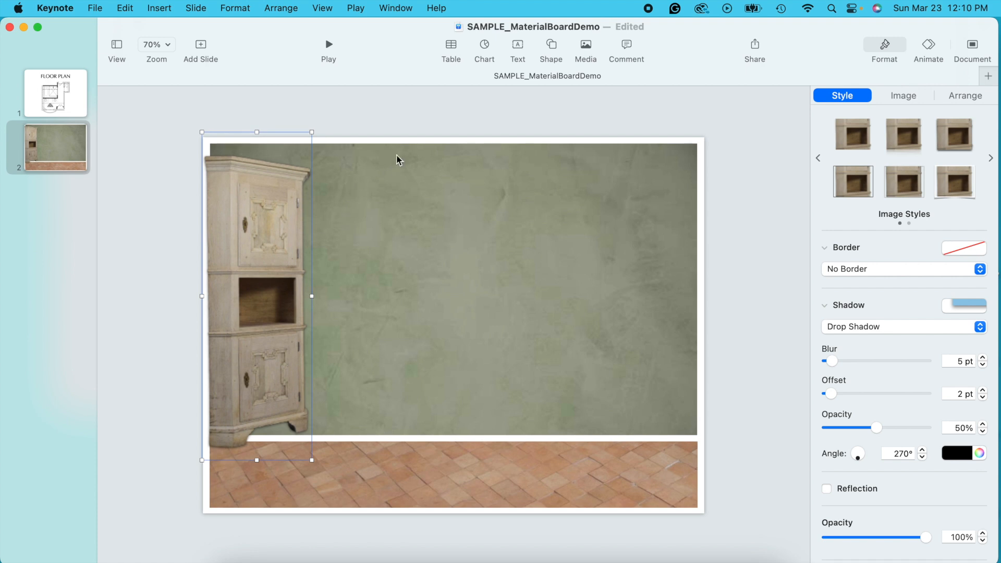
Step: Stand the dark wood vanity right of the corner cabinet and hang the ornate dark mirror above it with a Drop Shadow
{"action": "left_click", "coordinate": [377, 395]}
{"action": "left_click", "coordinate": [715, 532]}
{"action": "key", "text": "super+v"}
{"action": "left_click_drag", "start_coordinate": [379, 231], "coordinate": [404, 255]}
{"action": "left_click", "coordinate": [876, 328]}
{"action": "left_click", "coordinate": [856, 343]}
{"action": "left_click_drag", "start_coordinate": [360, 326], "coordinate": [364, 313]}
{"action": "left_click", "coordinate": [446, 123]}
{"action": "left_click_drag", "start_coordinate": [368, 266], "coordinate": [393, 280]}
{"action": "key", "text": "super+v"}
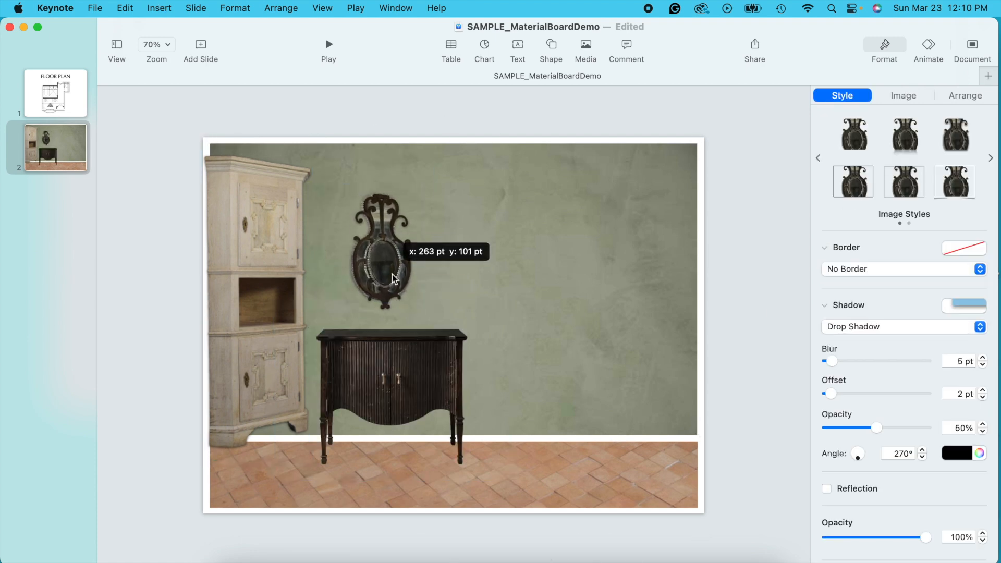
Step: Crop both sides of the vanity image, give it a Drop Shadow, and align it under the slightly raised mirror
{"action": "left_click_drag", "start_coordinate": [383, 389], "coordinate": [375, 390]}
{"action": "double_click", "coordinate": [375, 390]}
{"action": "left_click_drag", "start_coordinate": [265, 396], "coordinate": [305, 395]}
{"action": "left_click_drag", "start_coordinate": [493, 396], "coordinate": [457, 395]}
{"action": "left_click_drag", "start_coordinate": [381, 370], "coordinate": [389, 366]}
{"action": "left_click", "coordinate": [876, 327]}
{"action": "left_click", "coordinate": [856, 343]}
{"action": "left_click_drag", "start_coordinate": [384, 266], "coordinate": [384, 258]}
{"action": "left_click", "coordinate": [450, 122]}
Step: Paste the white shell sink onto the vanity top with a Drop Shadow and raise the mirror to clear it
{"action": "key", "text": "super+v"}
{"action": "left_click_drag", "start_coordinate": [560, 284], "coordinate": [380, 330]}
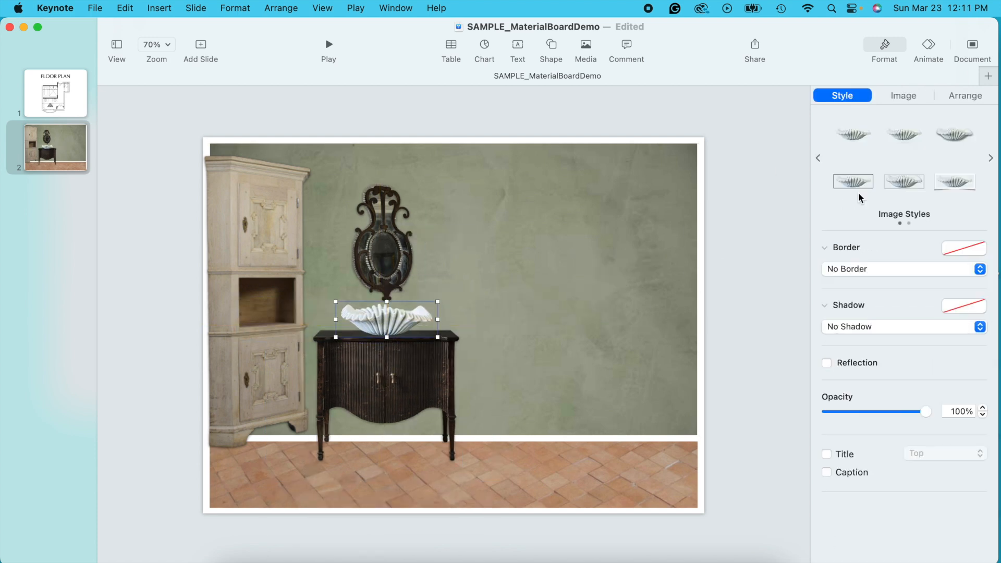
{"action": "left_click", "coordinate": [876, 327]}
{"action": "left_click", "coordinate": [856, 343]}
{"action": "left_click_drag", "start_coordinate": [393, 259], "coordinate": [393, 253]}
{"action": "left_click_drag", "start_coordinate": [384, 319], "coordinate": [385, 320]}
{"action": "left_click_drag", "start_coordinate": [387, 302], "coordinate": [387, 303]}
{"action": "left_click_drag", "start_coordinate": [391, 264], "coordinate": [391, 262]}
{"action": "left_click", "coordinate": [647, 520]}
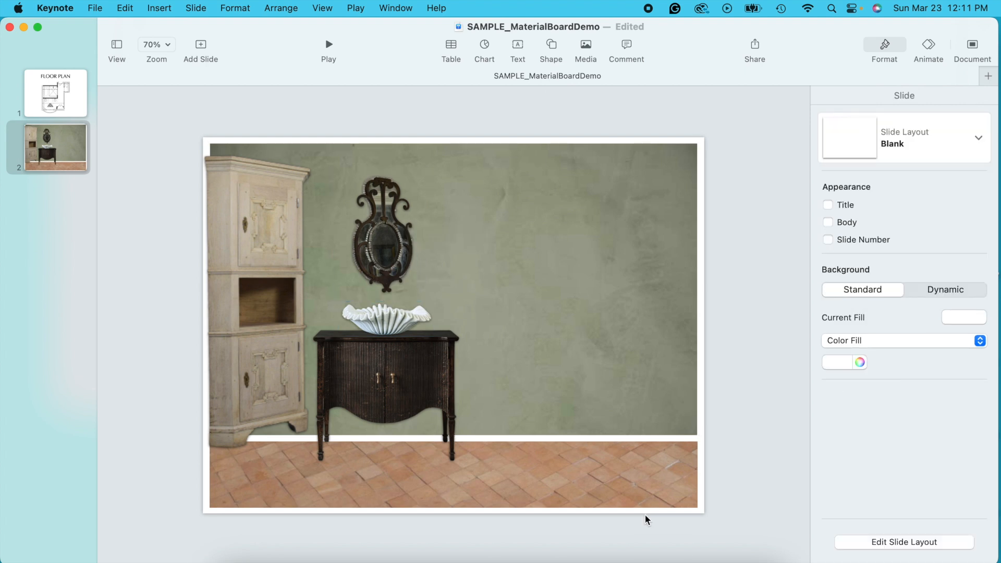
Step: Paste the wall-mounted faucet with a Drop Shadow between mirror and sink, respacing the mirror, vanity and sink around it
{"action": "key", "text": "super+v"}
{"action": "left_click_drag", "start_coordinate": [453, 325], "coordinate": [386, 296]}
{"action": "left_click_drag", "start_coordinate": [385, 209], "coordinate": [384, 198]}
{"action": "left_click_drag", "start_coordinate": [386, 381], "coordinate": [385, 393]}
{"action": "left_click_drag", "start_coordinate": [386, 320], "coordinate": [386, 332]}
{"action": "left_click_drag", "start_coordinate": [386, 297], "coordinate": [386, 300]}
{"action": "left_click", "coordinate": [876, 327]}
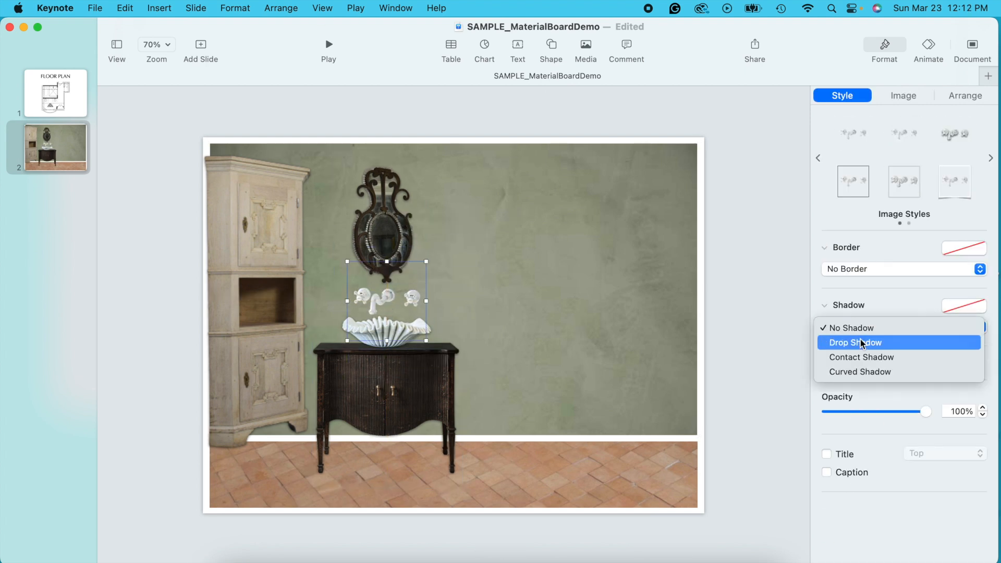
{"action": "left_click", "coordinate": [861, 342]}
Step: Scale the faucet down slightly, centre it above the shell sink, and adjust the mirror's height above it
{"action": "left_click", "coordinate": [385, 225]}
{"action": "left_click_drag", "start_coordinate": [381, 222], "coordinate": [381, 216]}
{"action": "left_click", "coordinate": [386, 300]}
{"action": "left_click_drag", "start_coordinate": [387, 261], "coordinate": [387, 275]}
{"action": "left_click_drag", "start_coordinate": [386, 306], "coordinate": [386, 301]}
{"action": "left_click_drag", "start_coordinate": [393, 237], "coordinate": [393, 242]}
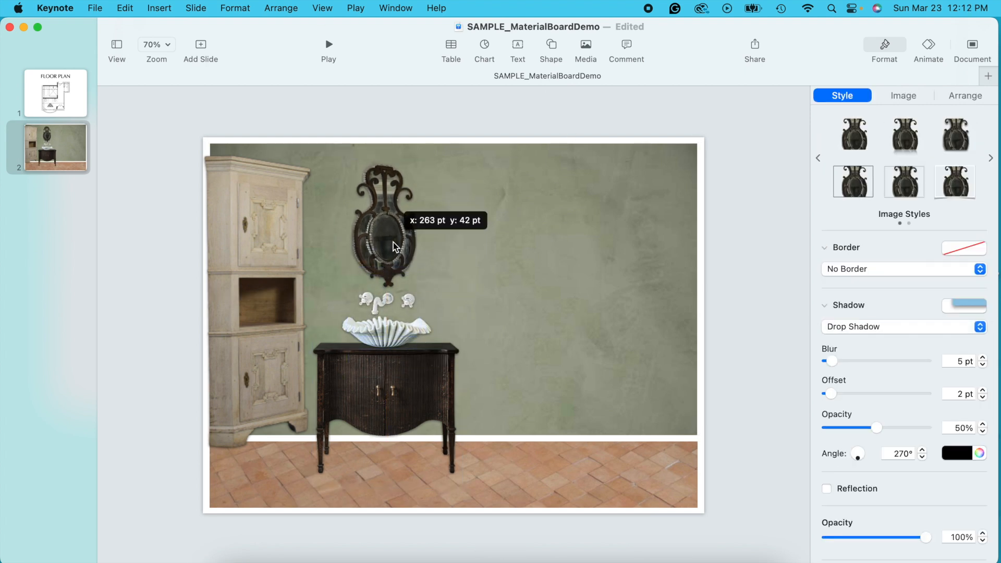
{"action": "left_click", "coordinate": [646, 526]}
Step: Paste the soap dispenser onto the vanity left of the shell sink and give it a Drop Shadow
{"action": "key", "text": "super+v"}
{"action": "left_click_drag", "start_coordinate": [451, 338], "coordinate": [329, 332]}
{"action": "left_click", "coordinate": [875, 327]}
{"action": "left_click", "coordinate": [860, 342]}
{"action": "left_click", "coordinate": [626, 297]}
Step: Hang the ceiling rain shower head at the wall's upper right and place the towel ring above the vanity's right end
{"action": "left_click", "coordinate": [677, 117]}
{"action": "key", "text": "super+v"}
{"action": "left_click", "coordinate": [676, 117]}
{"action": "left_click_drag", "start_coordinate": [658, 170], "coordinate": [659, 175]}
{"action": "left_click", "coordinate": [470, 302]}
{"action": "left_click_drag", "start_coordinate": [469, 302], "coordinate": [454, 294]}
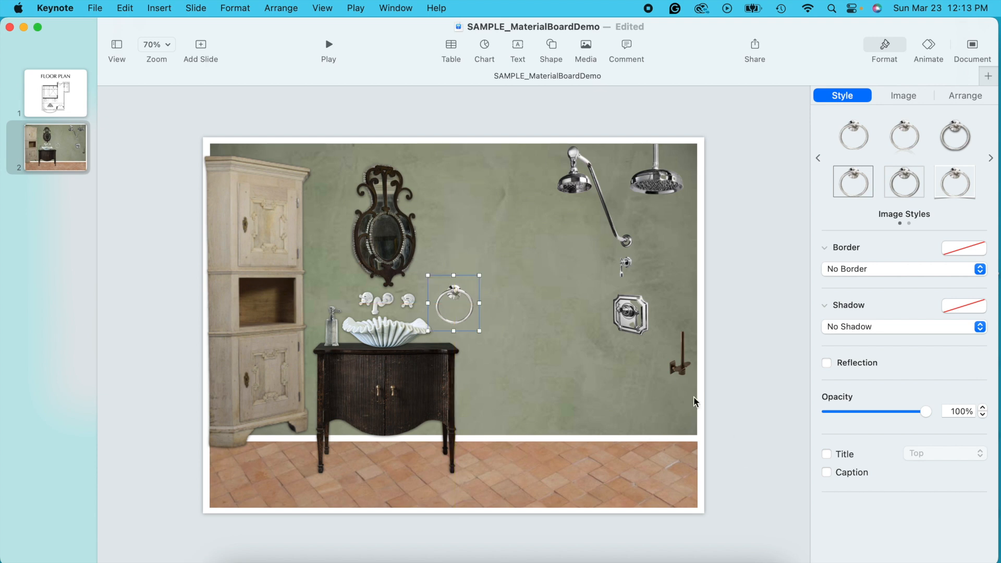
Step: Move the bronze wall holder left and down beneath the shower valve, and paste in the white toilet
{"action": "left_click_drag", "start_coordinate": [625, 392], "coordinate": [649, 401]}
{"action": "key", "text": "super+v"}
{"action": "left_click", "coordinate": [535, 134]}
Step: Paste the crystal chandelier at the wall's upper edge right of the mirror, and lower the towel ring slightly beneath it
{"action": "key", "text": "super+v"}
{"action": "left_click_drag", "start_coordinate": [504, 236], "coordinate": [457, 235]}
{"action": "left_click_drag", "start_coordinate": [454, 293], "coordinate": [455, 298]}
Step: Shift the mirror and the whole vanity group with sink, faucet and soap dispenser left towards the corner cabinet
{"action": "left_click_drag", "start_coordinate": [385, 235], "coordinate": [373, 234]}
{"action": "left_click_drag", "start_coordinate": [321, 490], "coordinate": [411, 298]}
{"action": "left_click_drag", "start_coordinate": [395, 397], "coordinate": [386, 400]}
{"action": "left_click_drag", "start_coordinate": [378, 240], "coordinate": [380, 240]}
{"action": "left_click_drag", "start_coordinate": [417, 493], "coordinate": [319, 350]}
{"action": "left_click_drag", "start_coordinate": [384, 395], "coordinate": [369, 396]}
{"action": "left_click_drag", "start_coordinate": [394, 252], "coordinate": [380, 252]}
Step: Give the crystal chandelier a Drop Shadow
{"action": "left_click", "coordinate": [453, 234]}
{"action": "left_click", "coordinate": [881, 327]}
{"action": "left_click", "coordinate": [860, 341]}
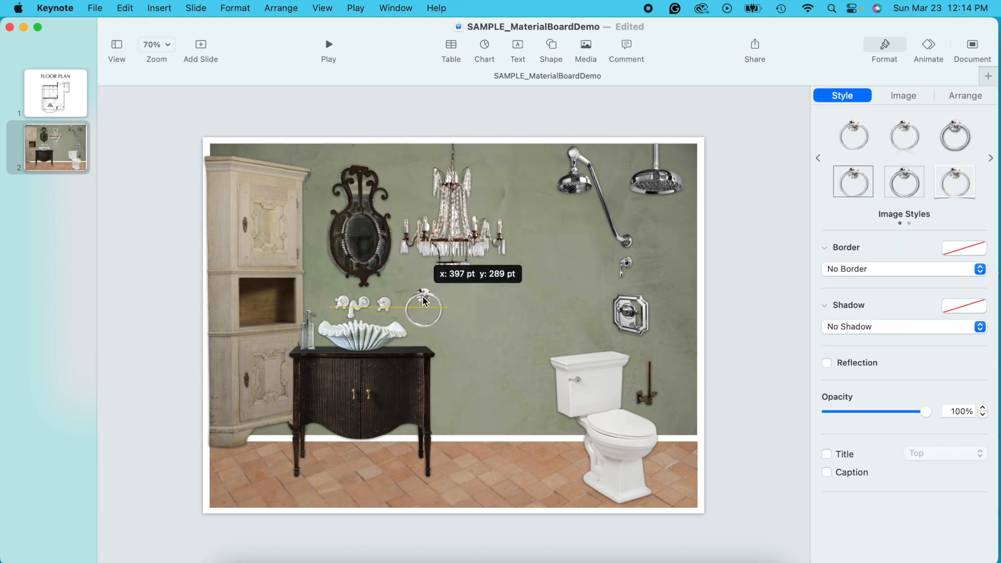